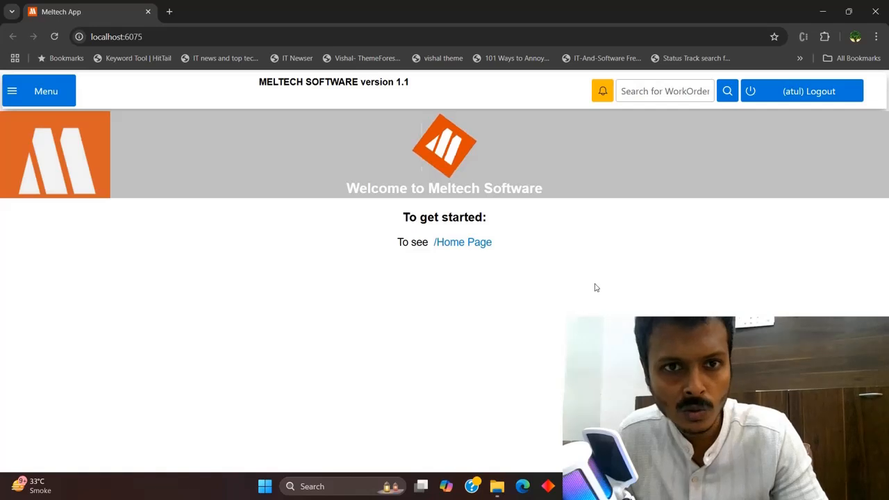
Open the side menu and bring WorkOrder's New Workorder and Reports entries into view
click(46, 95)
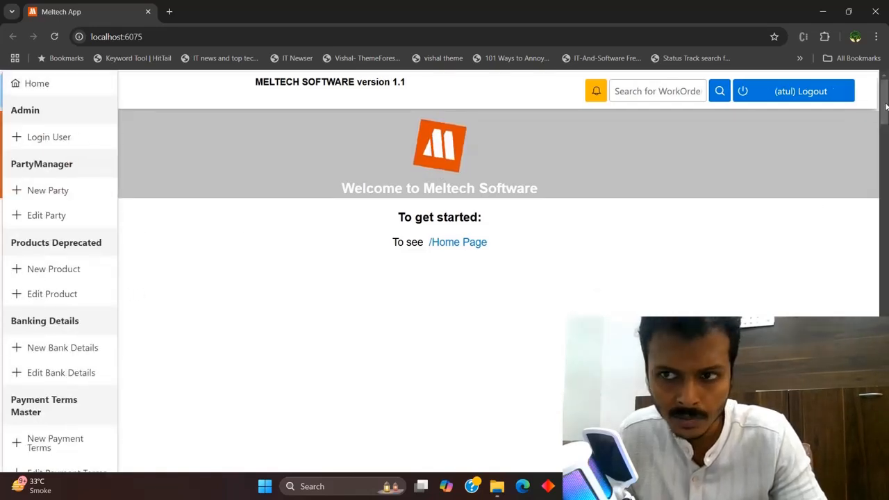
scroll(885, 106, down, 7)
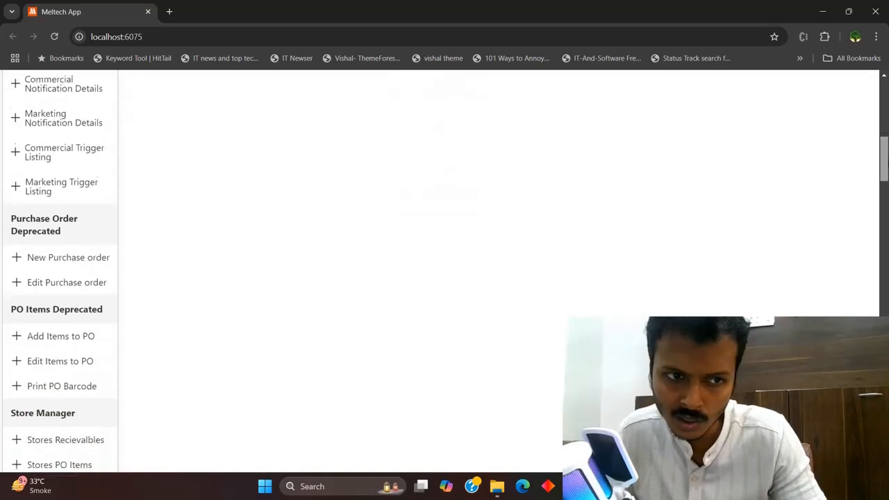
scroll(445, 271, down, 7)
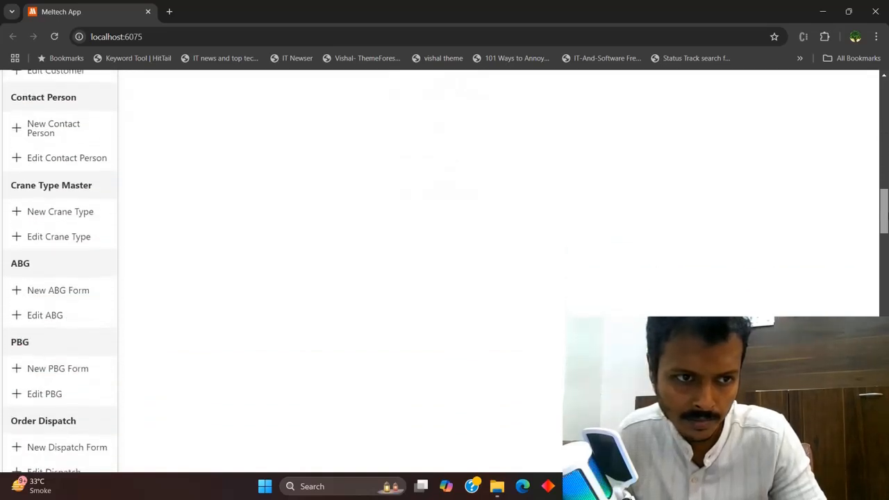
scroll(887, 253, down, 5)
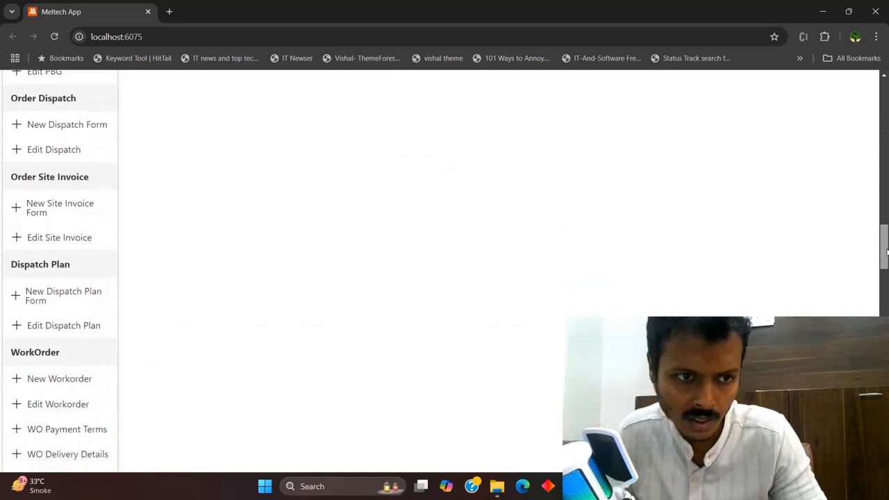
scroll(887, 253, down, 2)
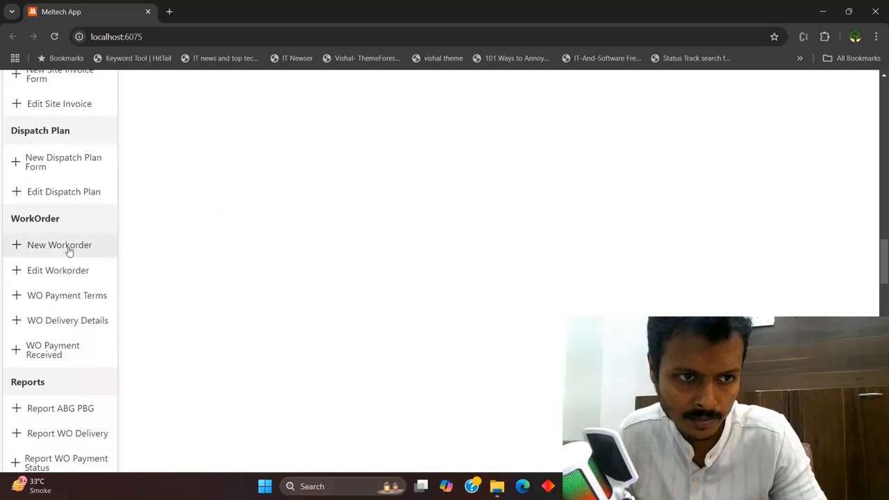
Start a New Workorder and pick AB-101 in the Duplicate WorkOrder dropdown
click(69, 250)
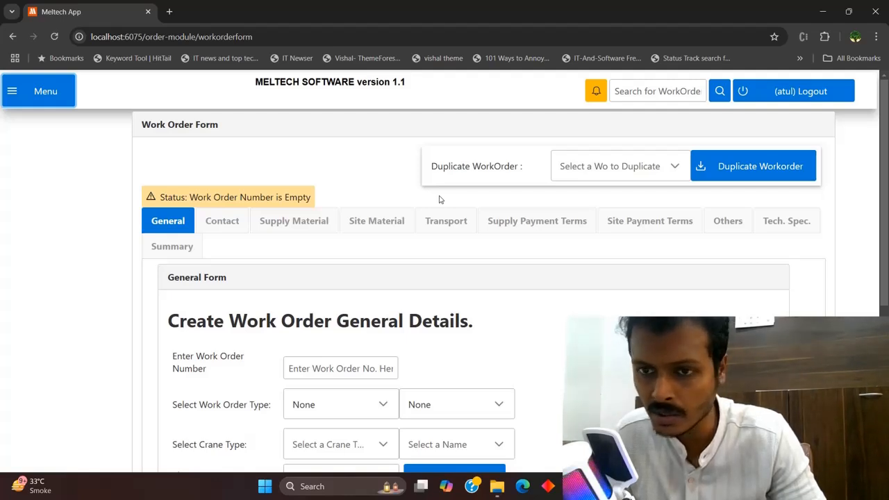
click(655, 166)
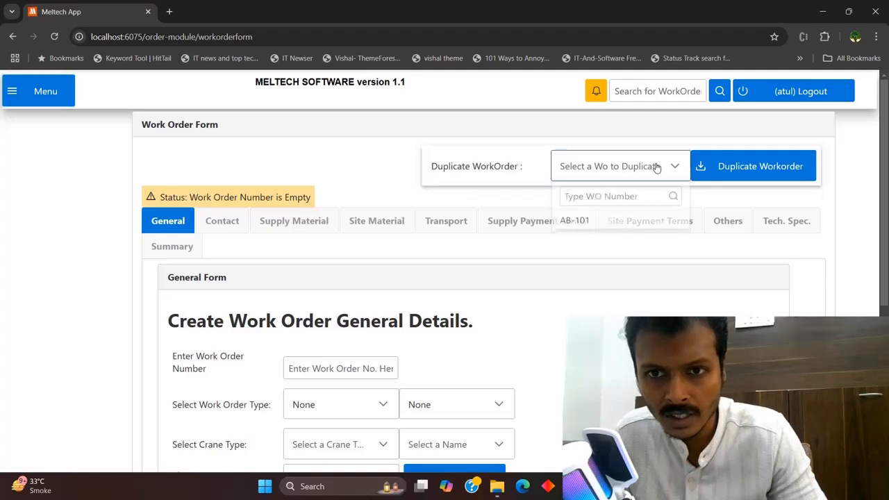
click(626, 223)
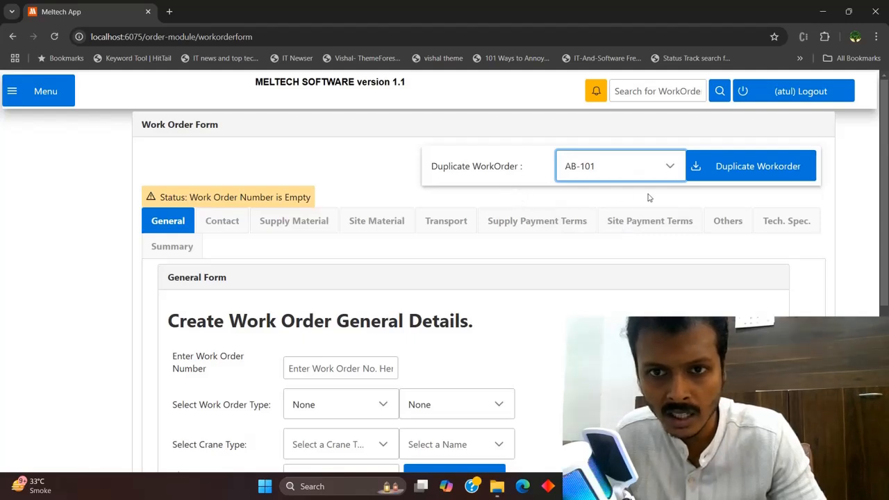
Duplicate AB-101's details into the new form and review the copied fields
click(768, 173)
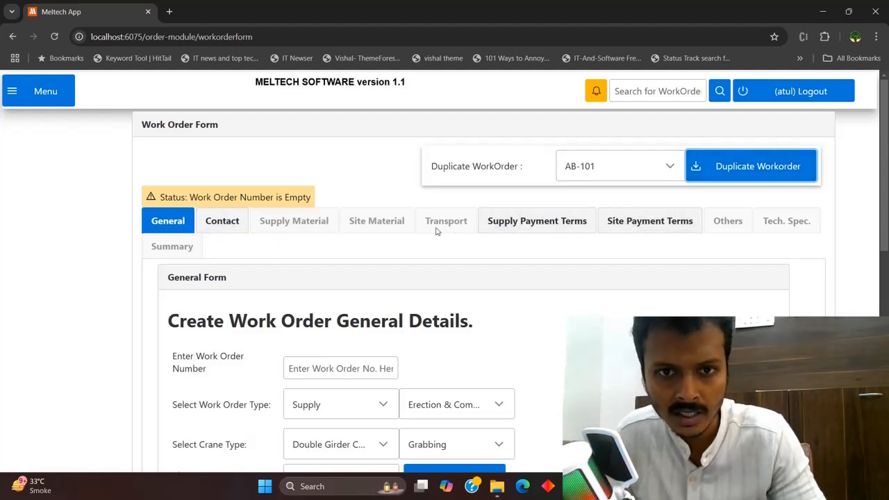
scroll(437, 229, down, 1)
scroll(445, 271, down, 2)
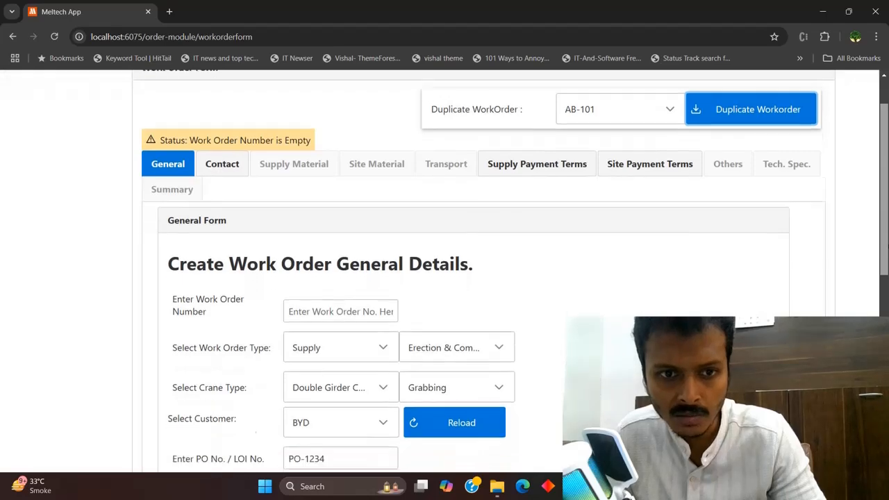
scroll(528, 201, up, 3)
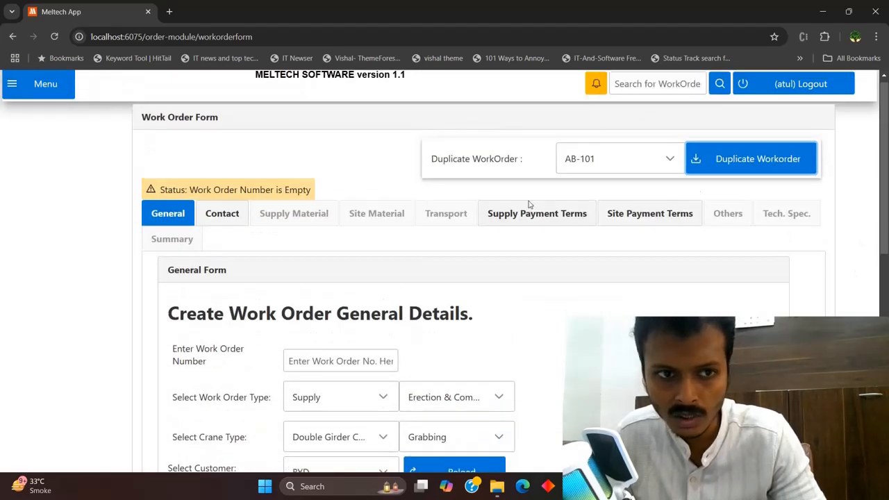
drag(883, 200, 884, 298)
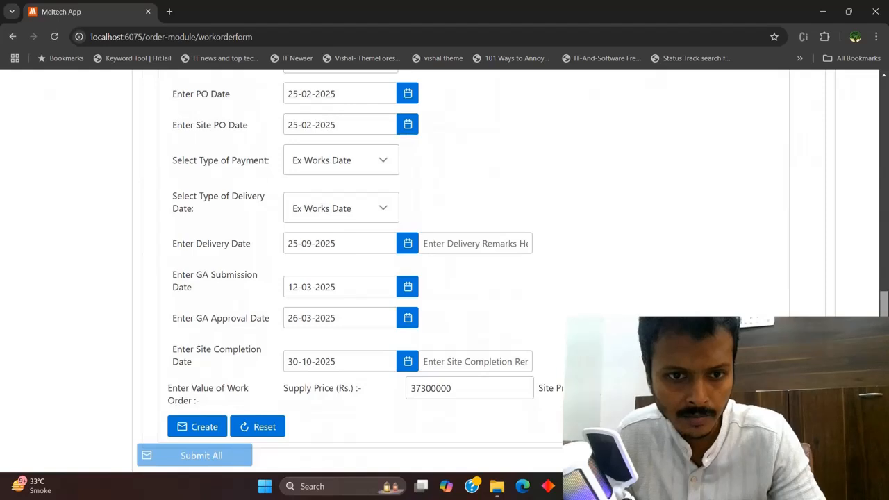
scroll(756, 284, up, 5)
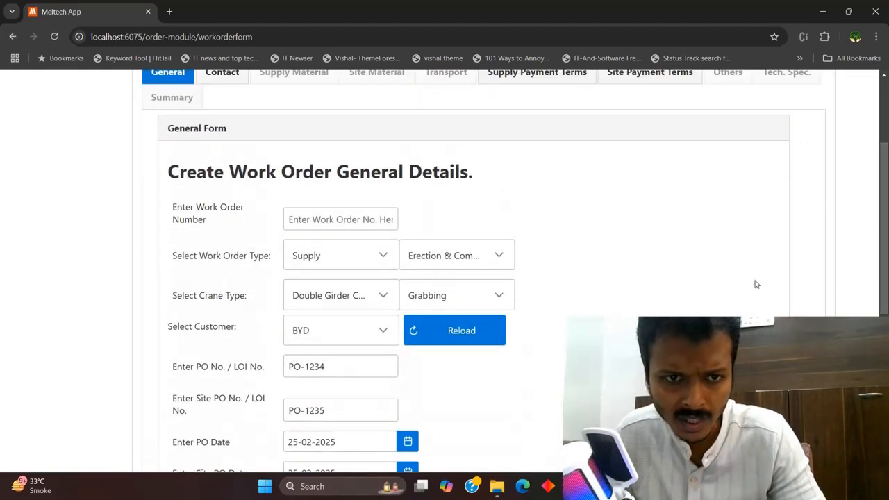
Enter WO-001 as the work order number
click(347, 220)
scroll(856, 199, up, 2)
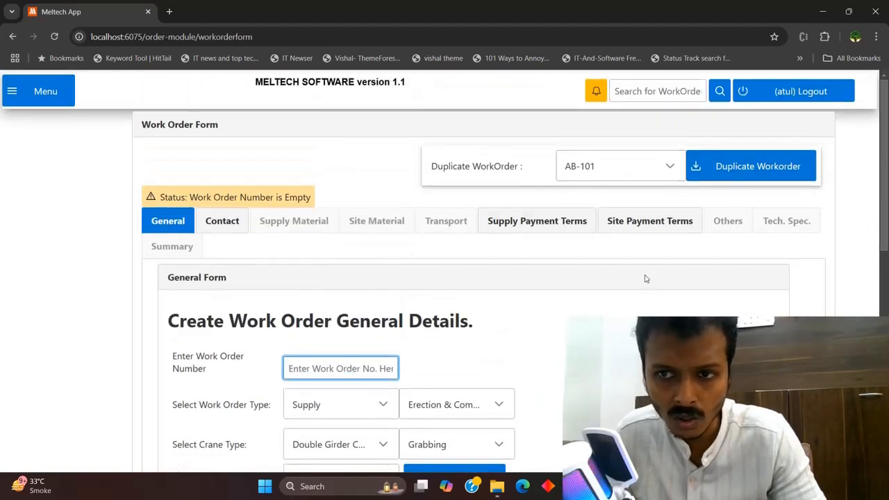
scroll(430, 289, down, 1)
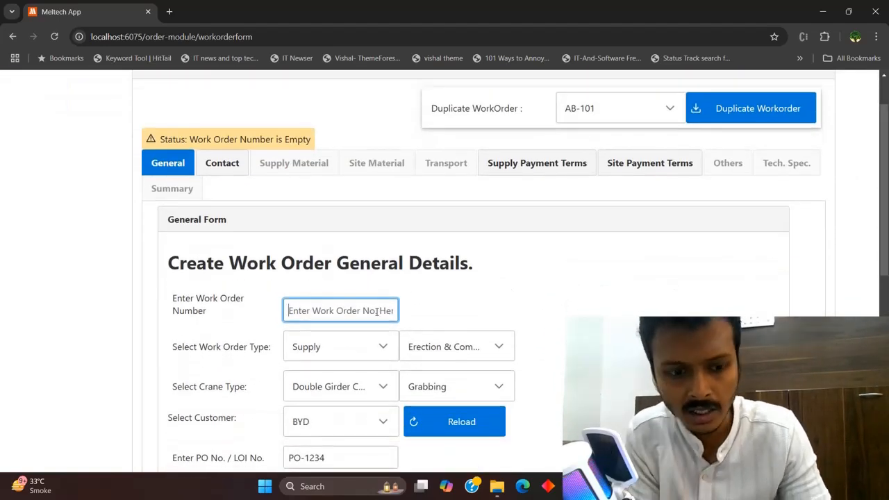
text(WO)
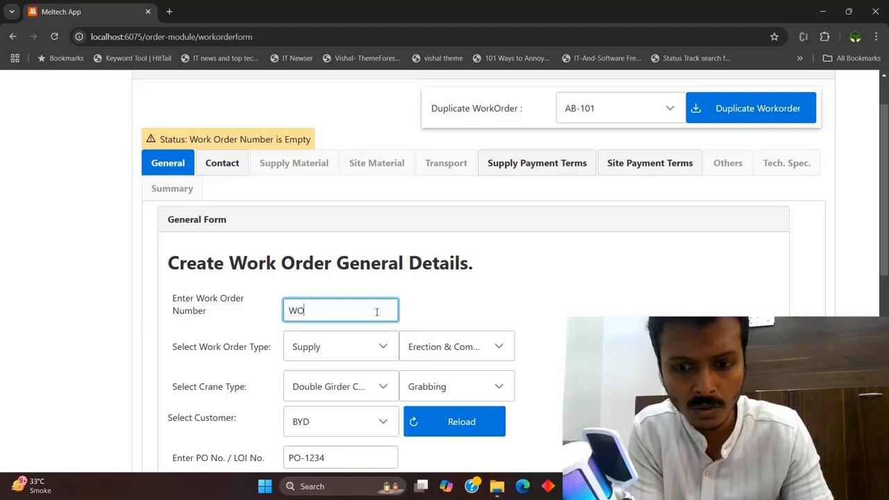
text(-001)
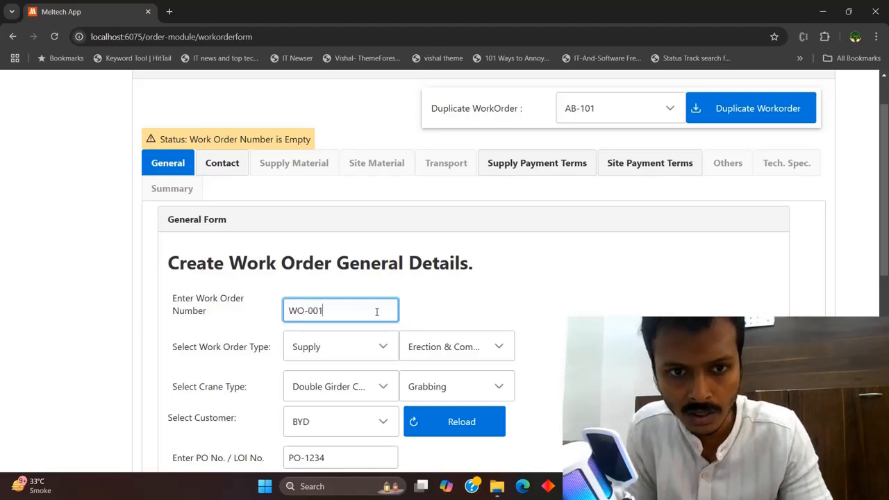
scroll(480, 278, down, 6)
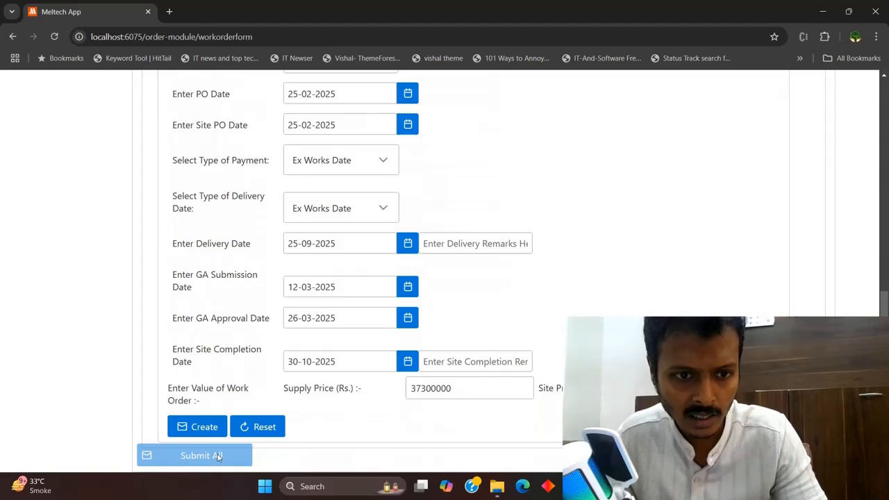
click(205, 428)
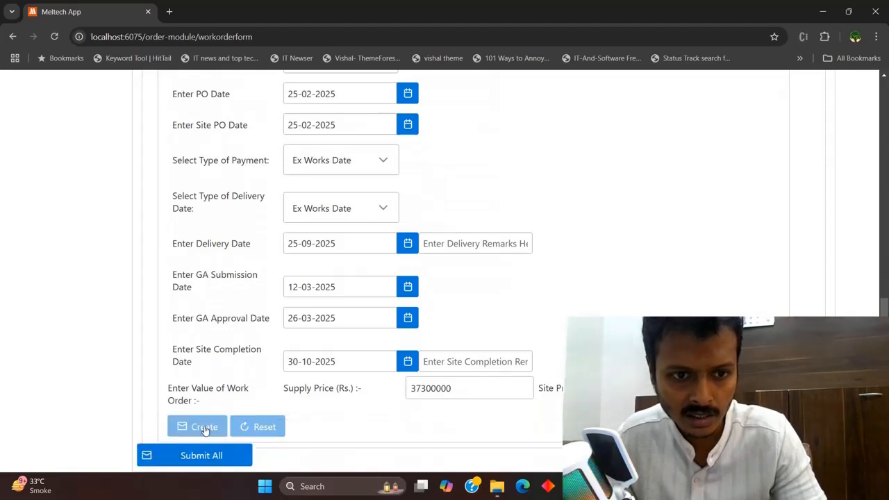
scroll(453, 224, up, 7)
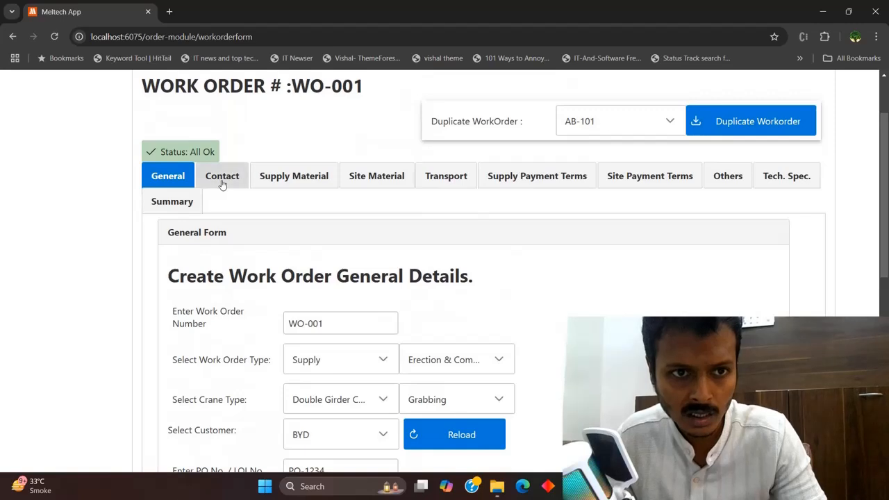
click(222, 181)
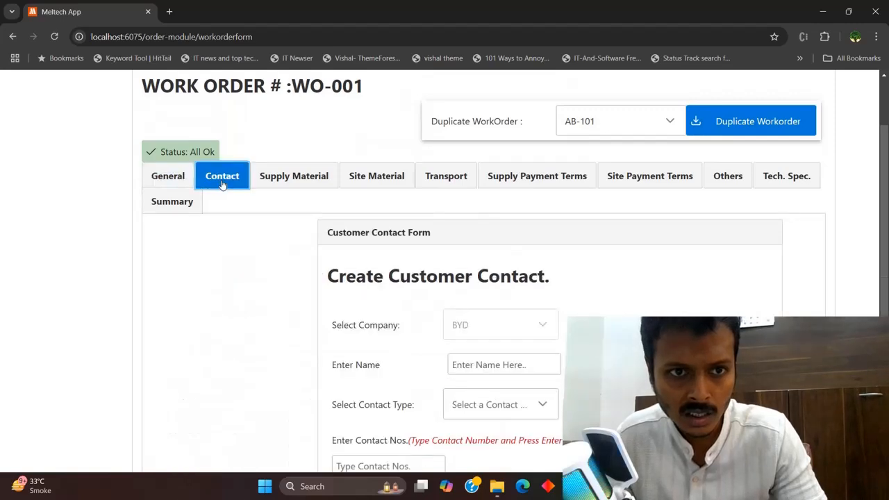
click(282, 179)
click(346, 179)
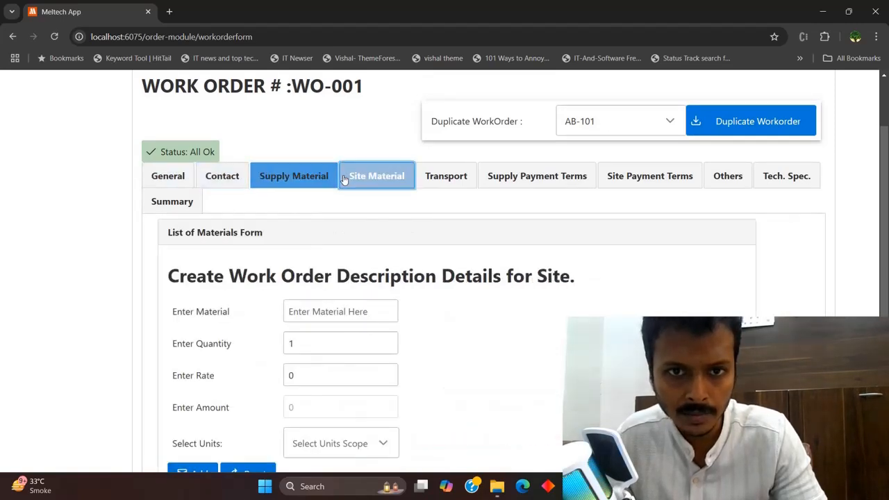
click(430, 179)
click(525, 188)
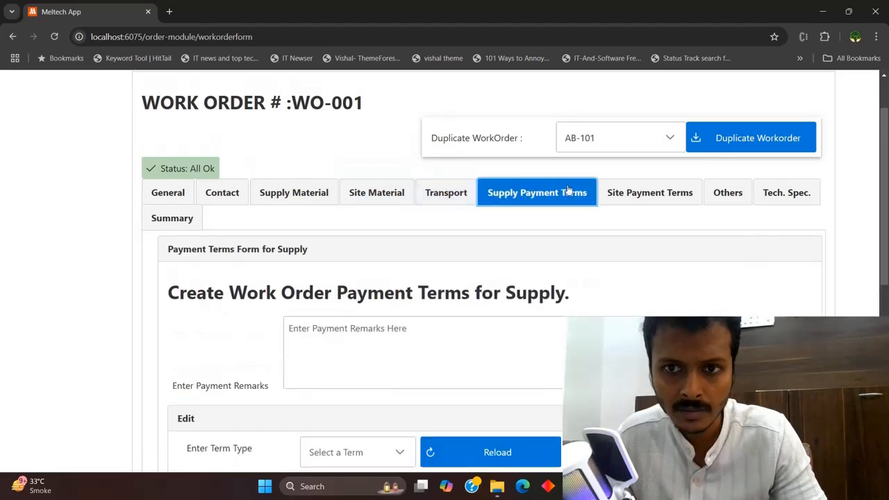
click(618, 196)
click(226, 196)
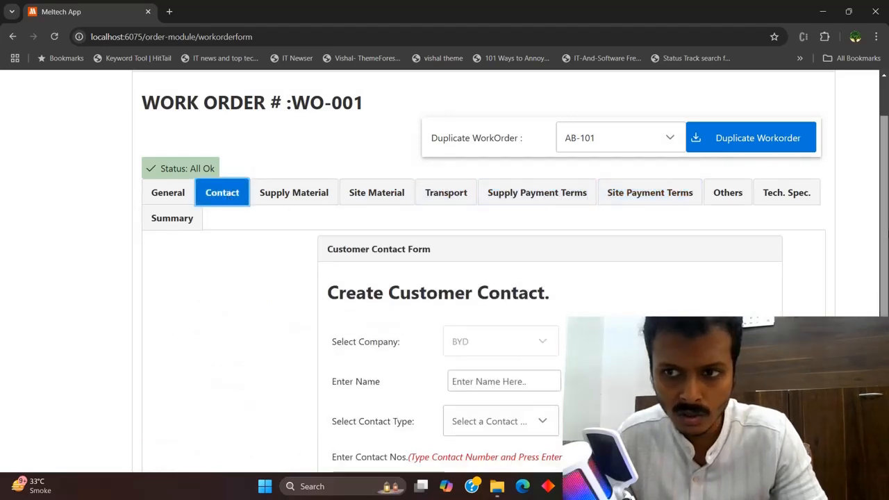
scroll(223, 207, down, 1)
click(182, 126)
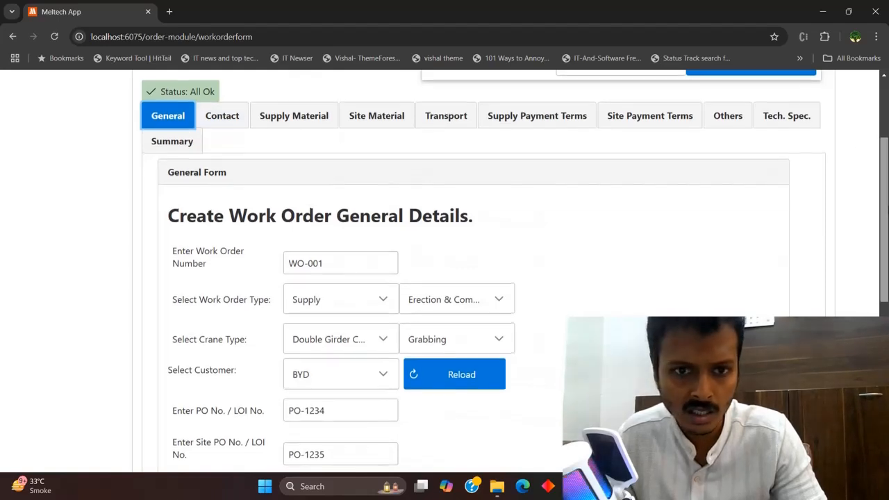
scroll(883, 271, down, 2)
scroll(882, 271, down, 4)
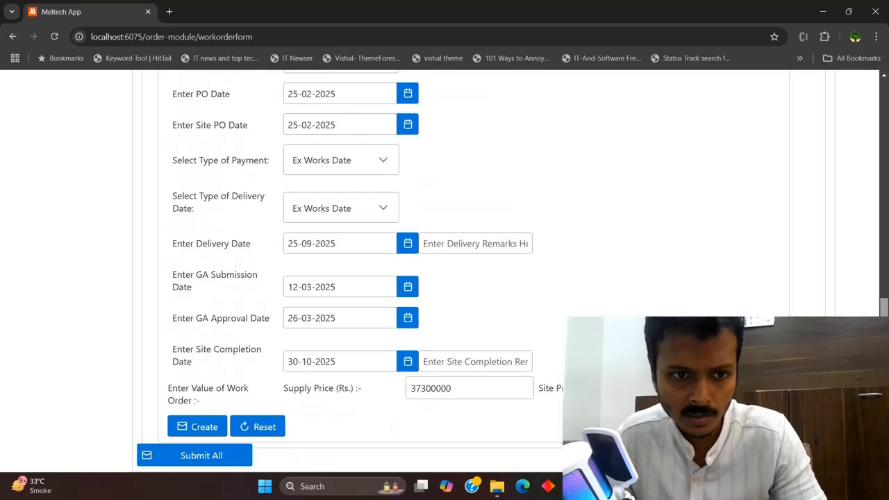
scroll(876, 180, up, 8)
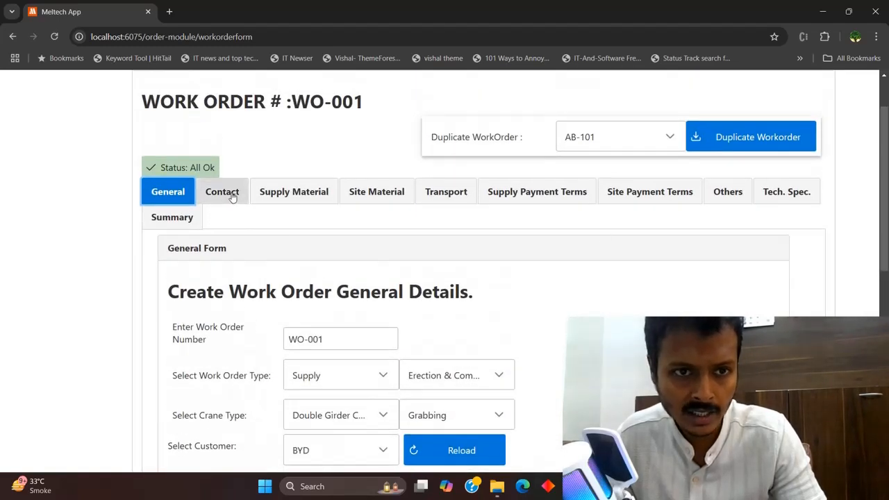
click(222, 192)
scroll(445, 278, down, 3)
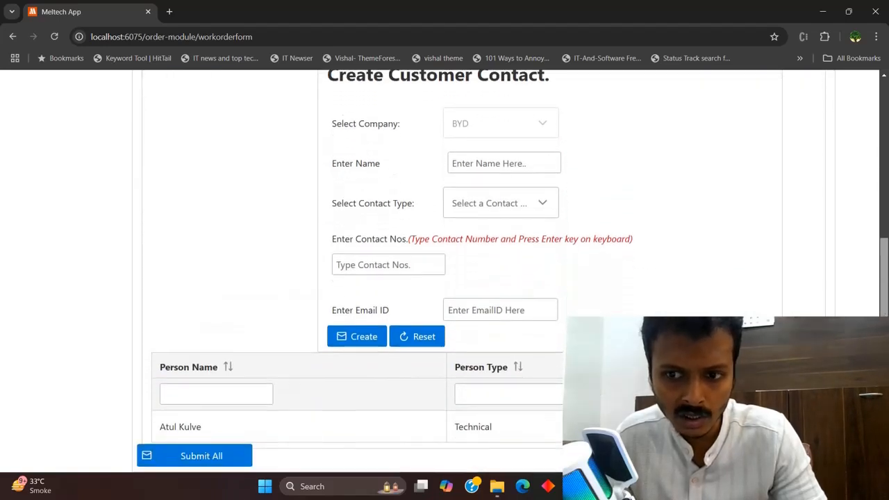
scroll(887, 262, up, 2)
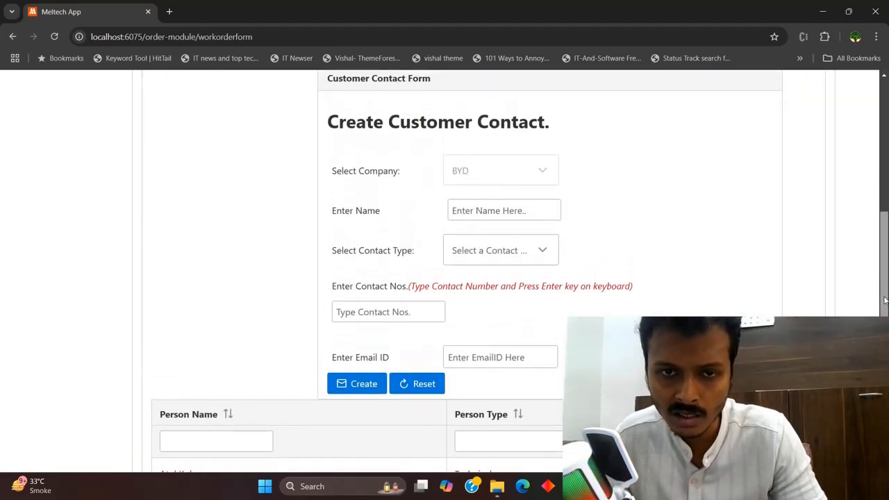
scroll(887, 263, up, 1)
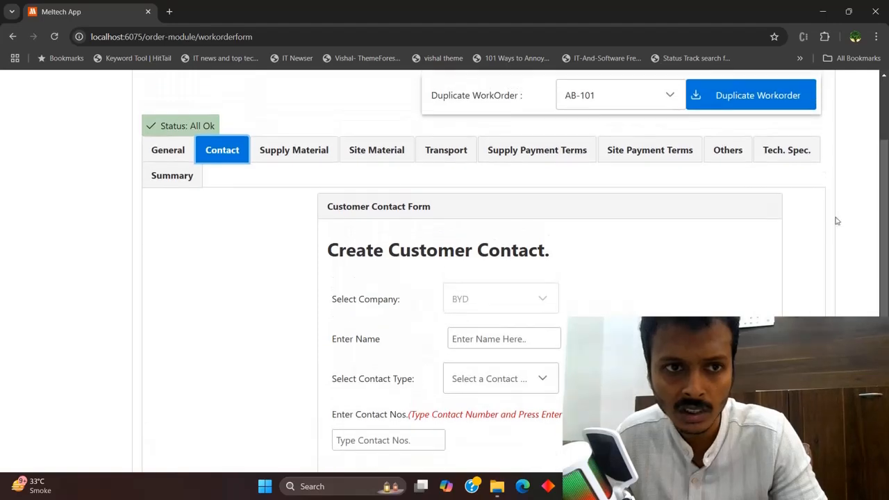
click(192, 154)
scroll(191, 155, down, 3)
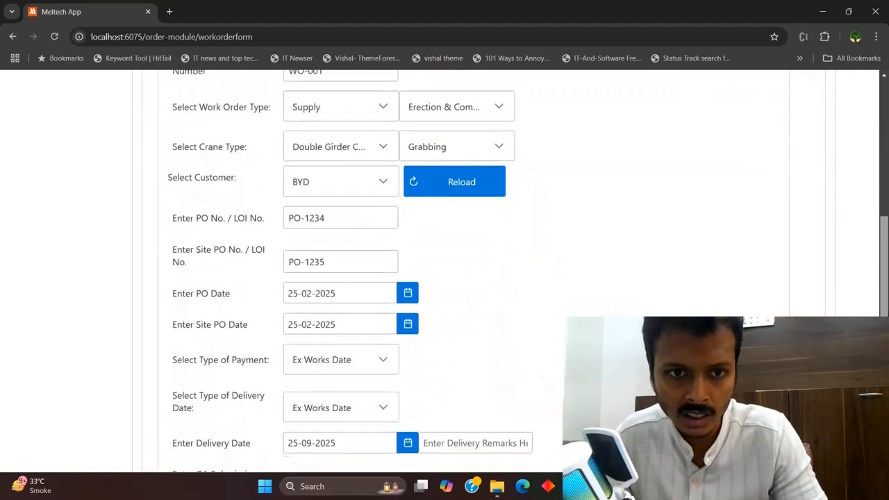
scroll(445, 270, down, 1)
scroll(445, 271, up, 2)
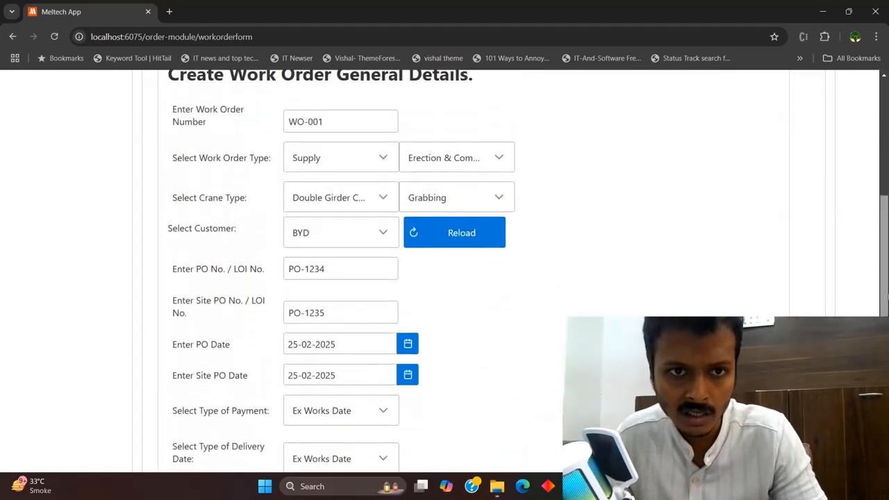
scroll(445, 270, down, 1)
scroll(445, 270, down, 2)
scroll(444, 271, up, 2)
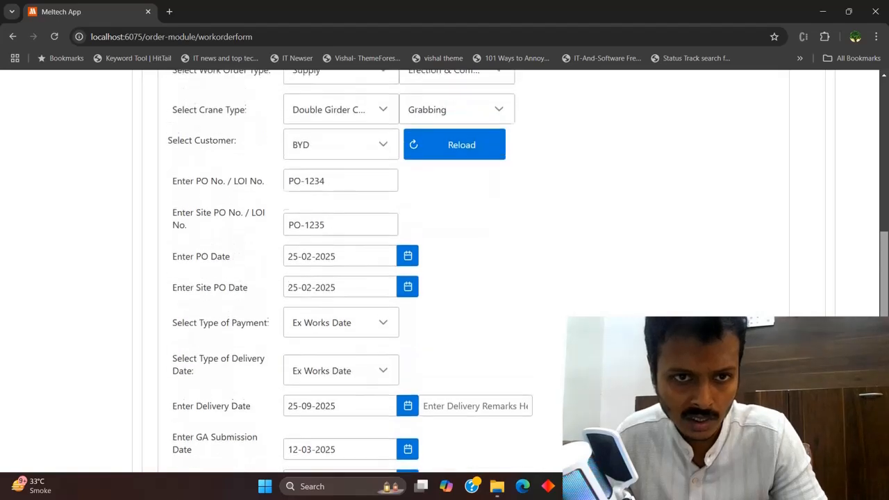
click(383, 173)
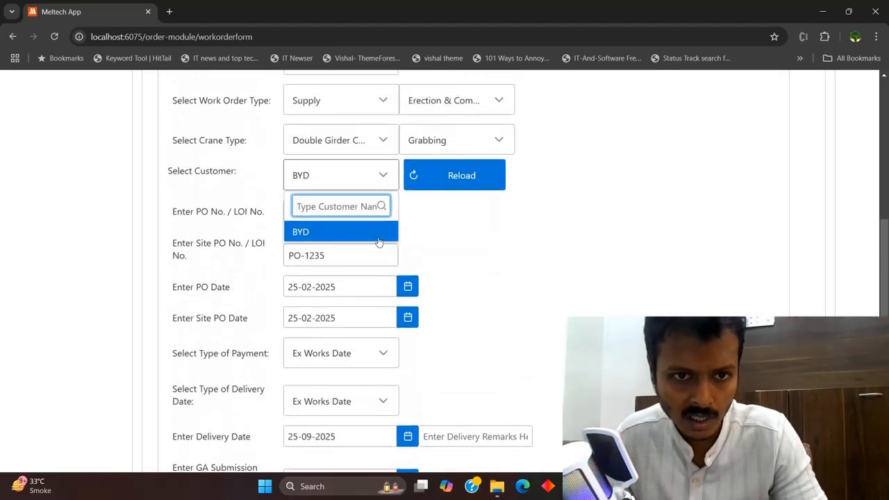
scroll(611, 240, up, 4)
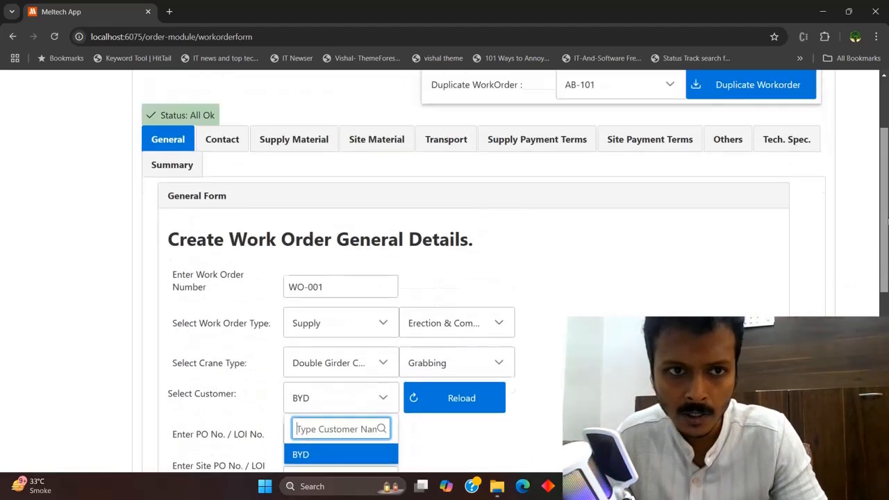
click(235, 200)
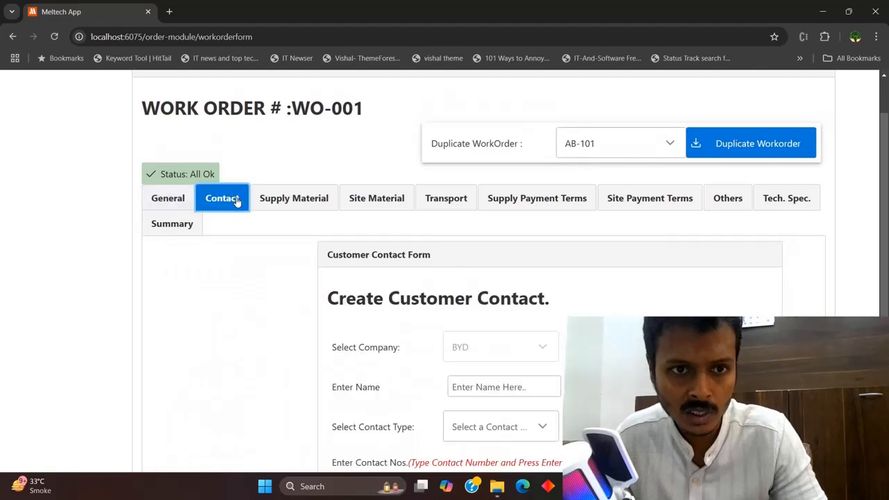
scroll(863, 208, down, 3)
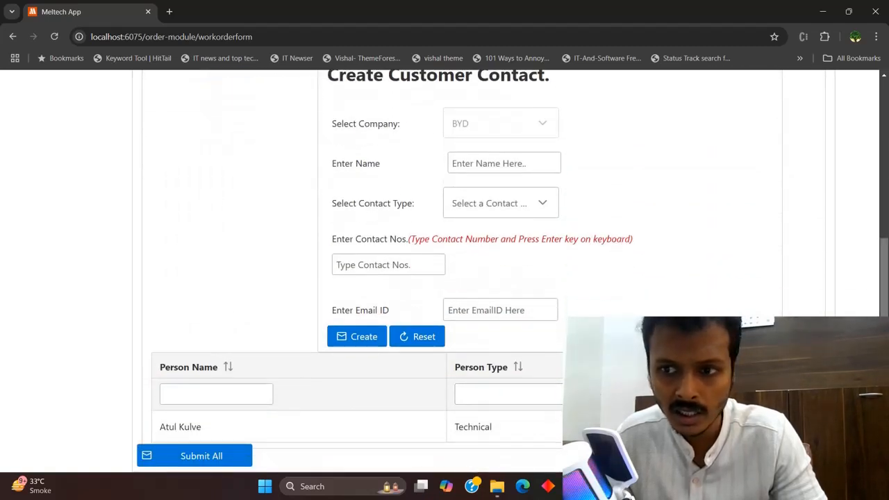
scroll(882, 293, up, 2)
scroll(882, 293, up, 1)
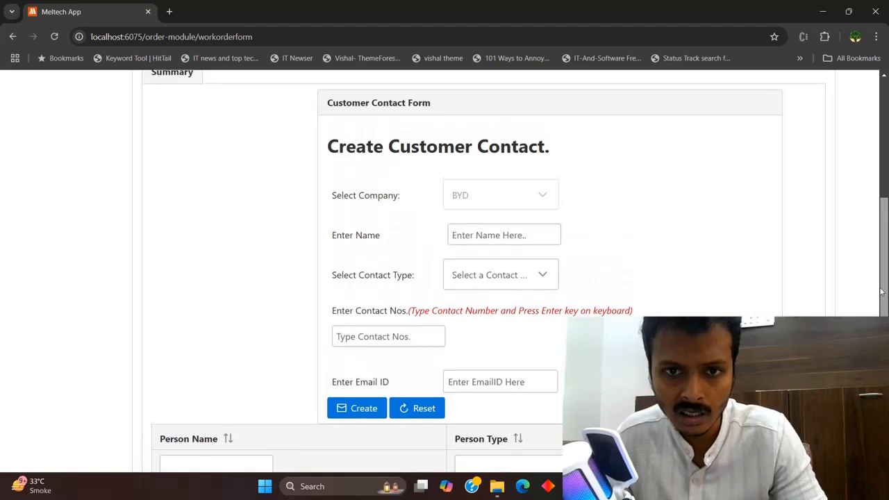
Remove the earlier contact from the customer contact list
click(512, 243)
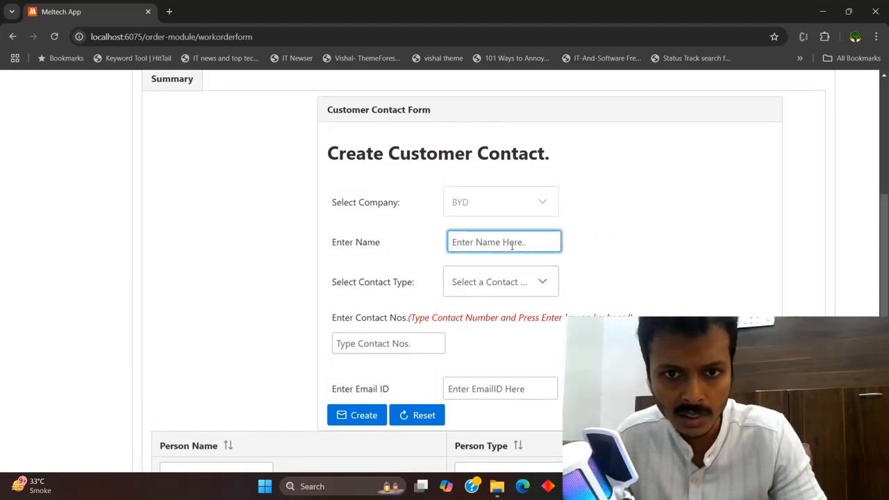
scroll(467, 417, down, 2)
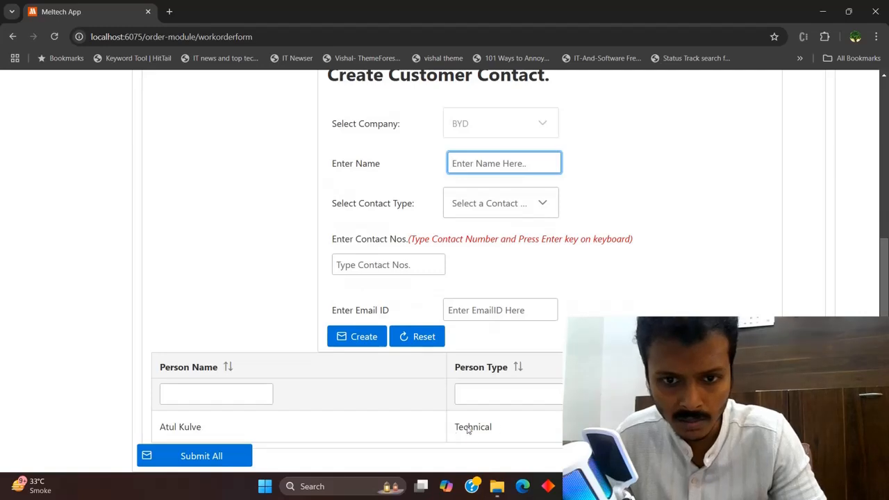
click(763, 426)
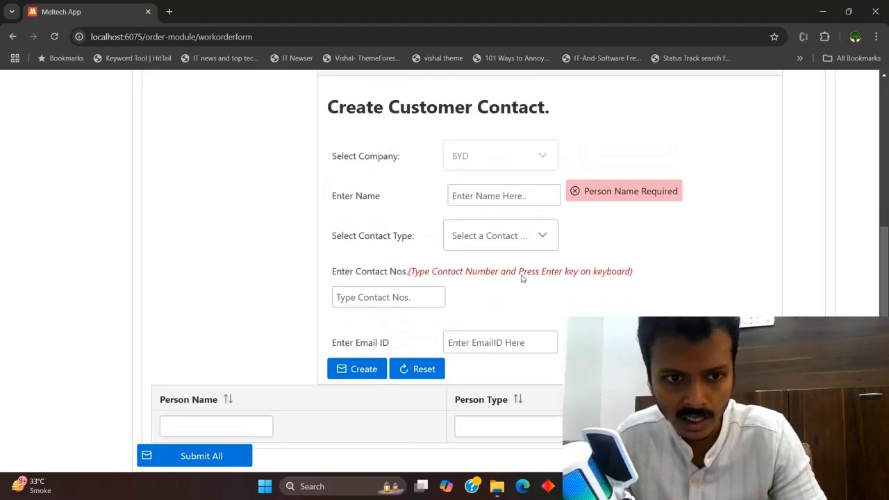
Enter the contact's name, Technical contact type, phone number and e-mail address
click(525, 199)
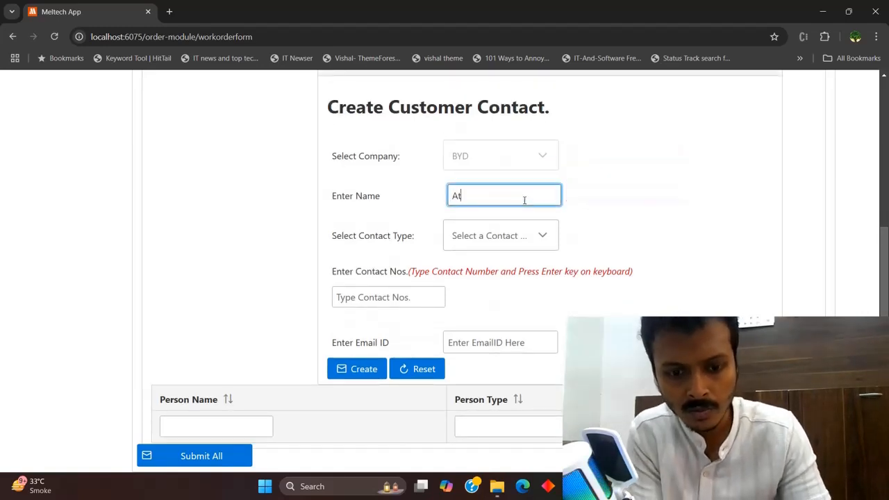
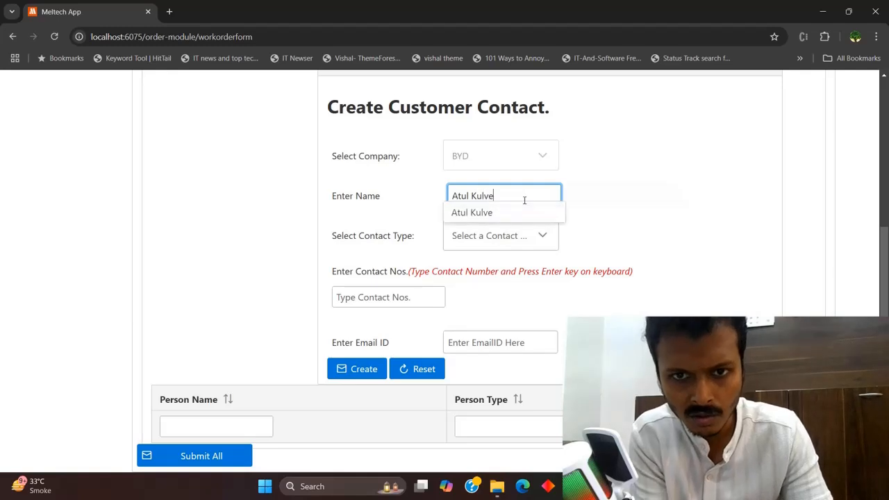
key(Tab)
key(t)
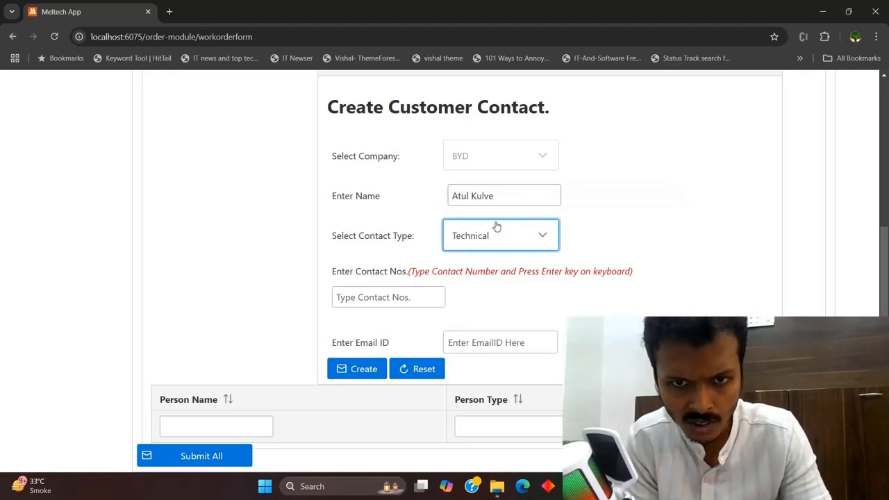
key(Tab)
text(8)
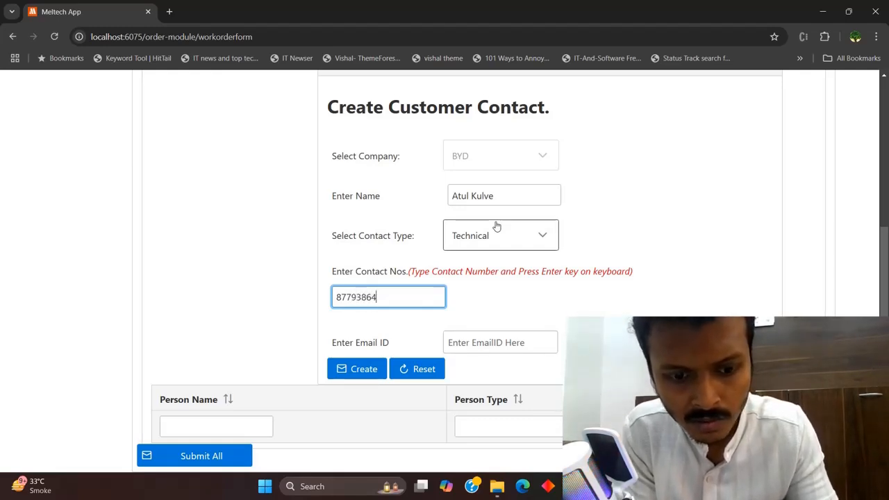
key(Tab)
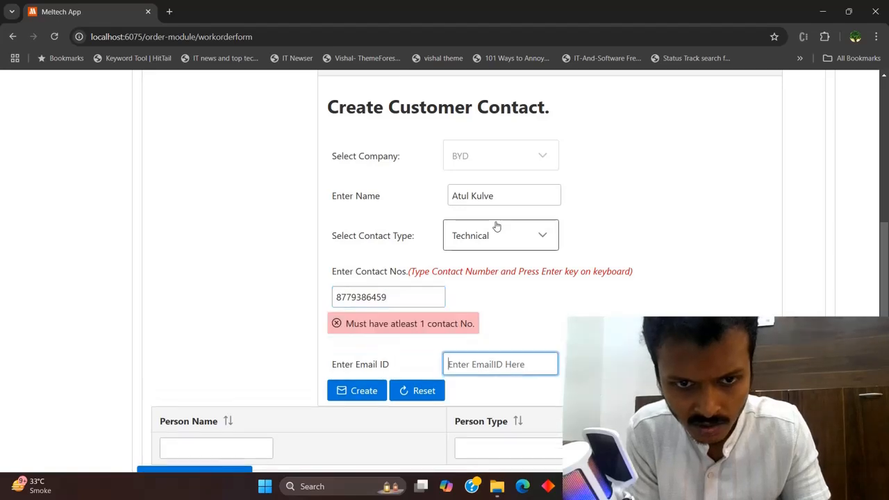
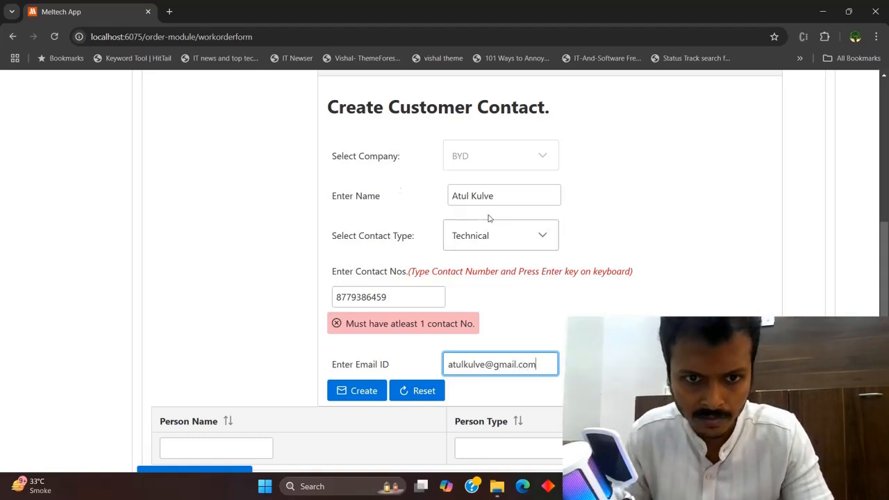
Confirm the phone number and create the Technical contact for WO-001
click(359, 398)
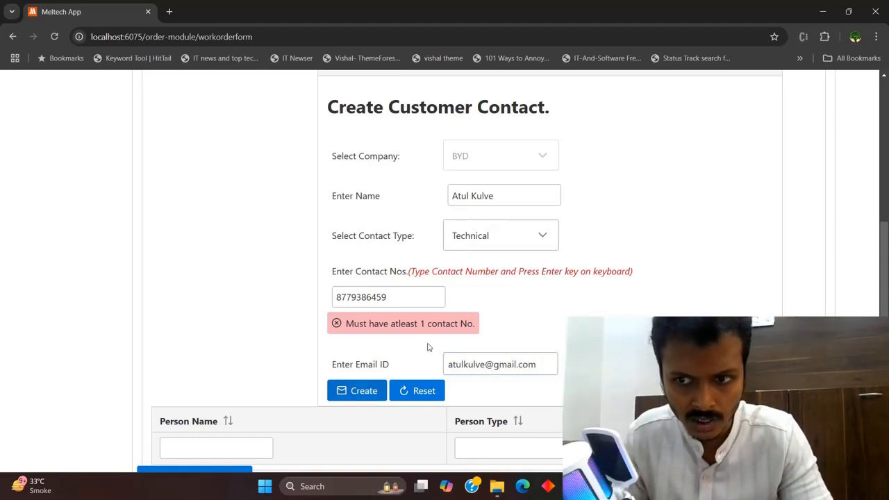
drag(884, 348, 884, 363)
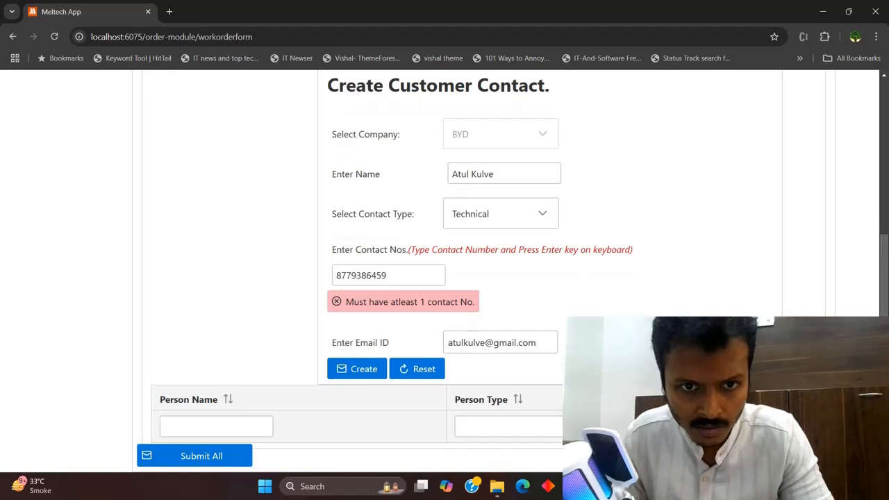
click(399, 277)
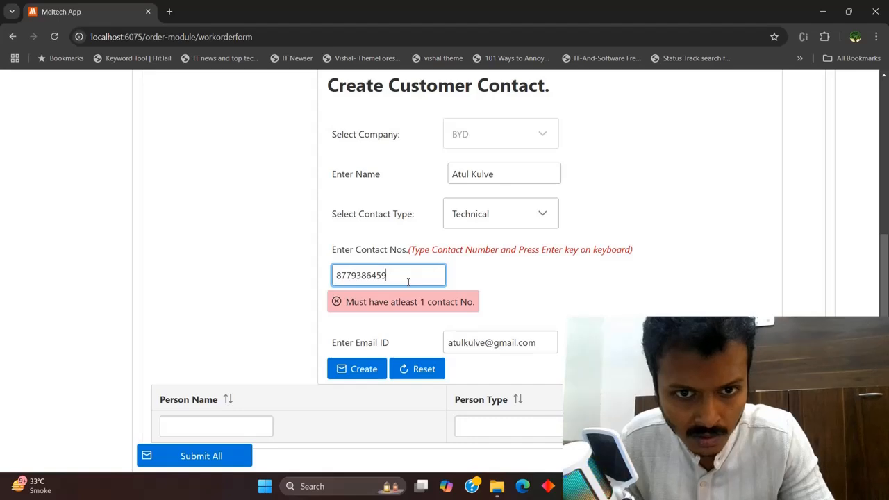
key(Return)
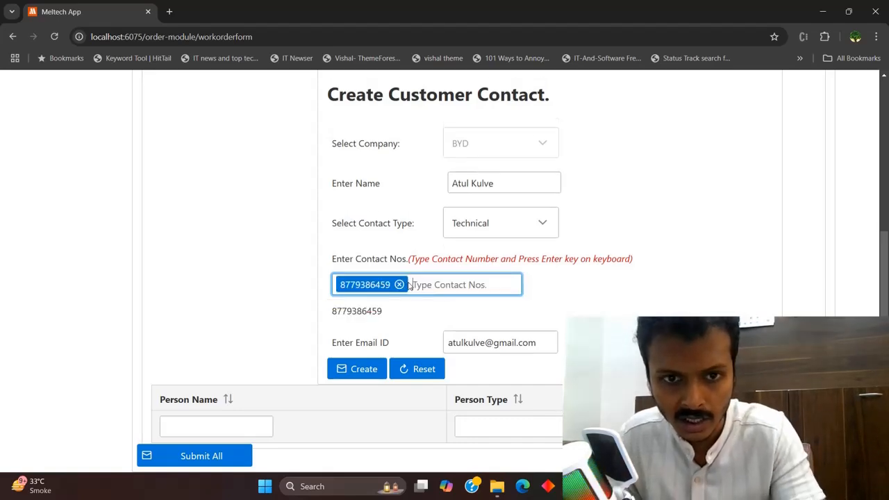
click(358, 372)
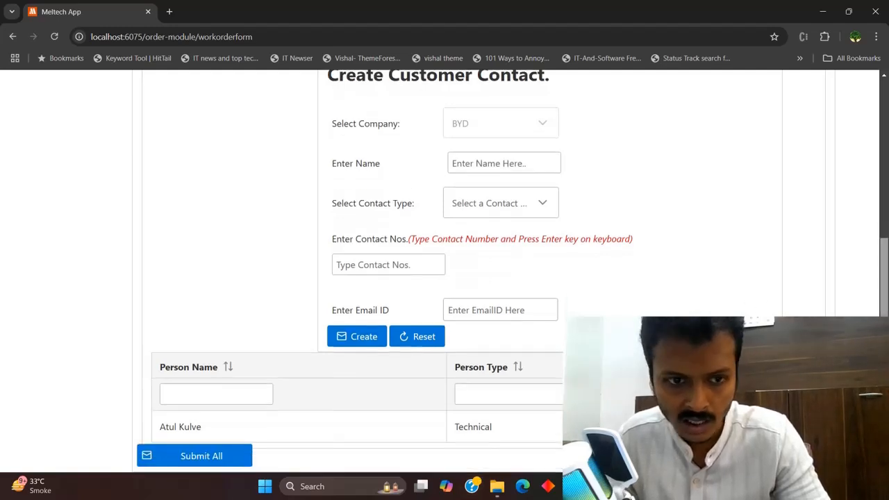
scroll(202, 438, down, 1)
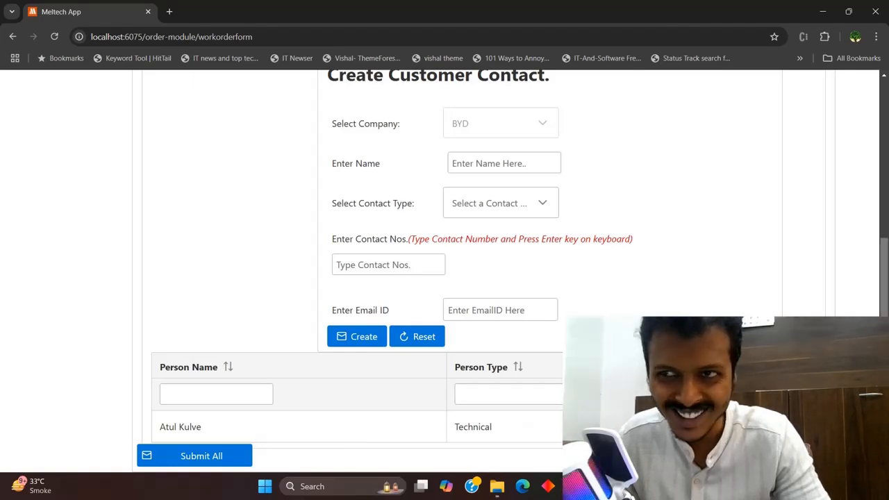
scroll(479, 278, up, 3)
scroll(479, 278, down, 2)
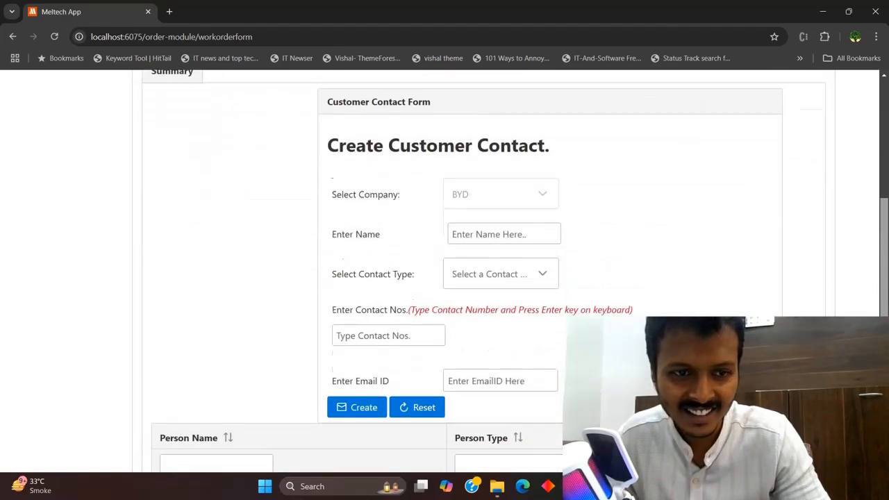
scroll(582, 297, up, 2)
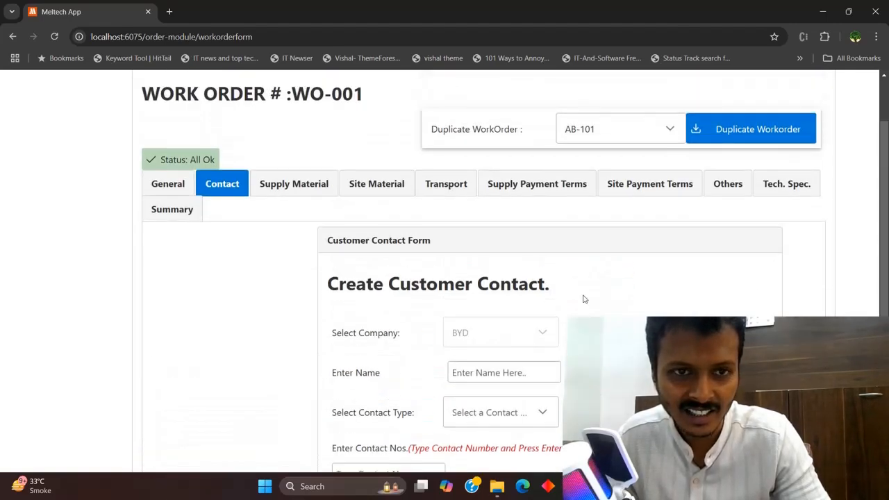
Load the crane supply item and inspect its description and 29900000 rate
click(288, 192)
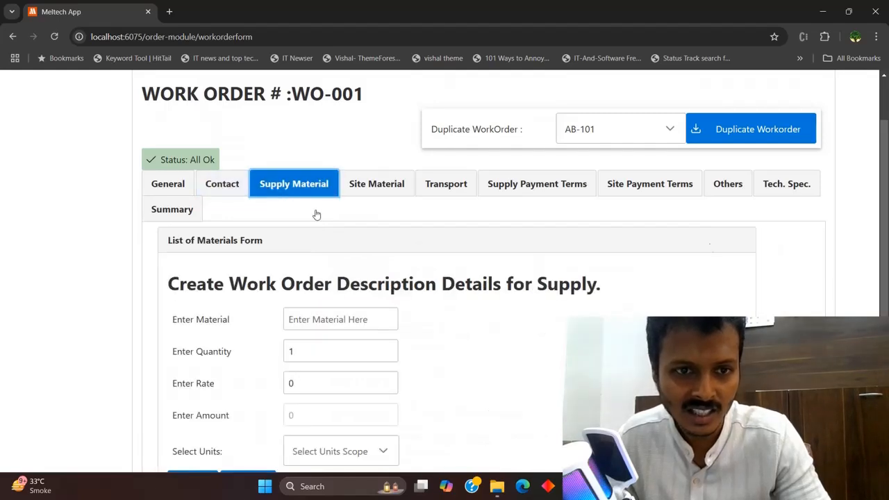
scroll(480, 277, down, 2)
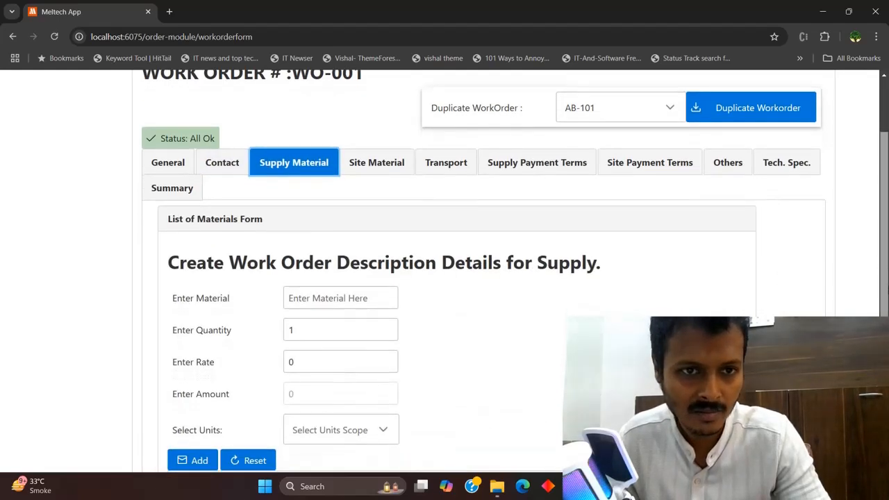
scroll(480, 278, down, 1)
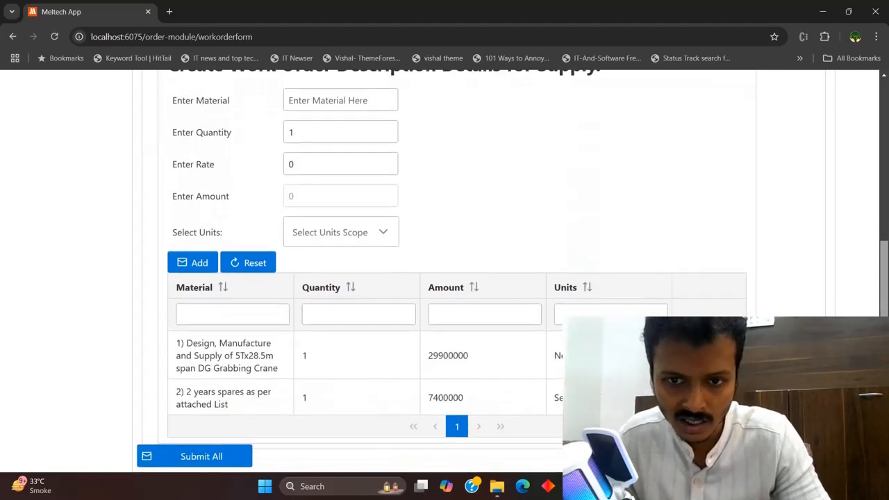
scroll(448, 270, up, 1)
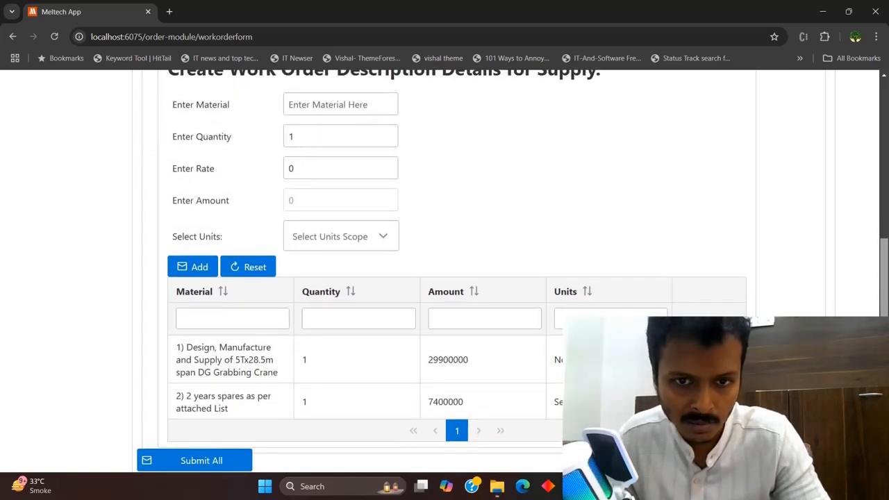
click(414, 355)
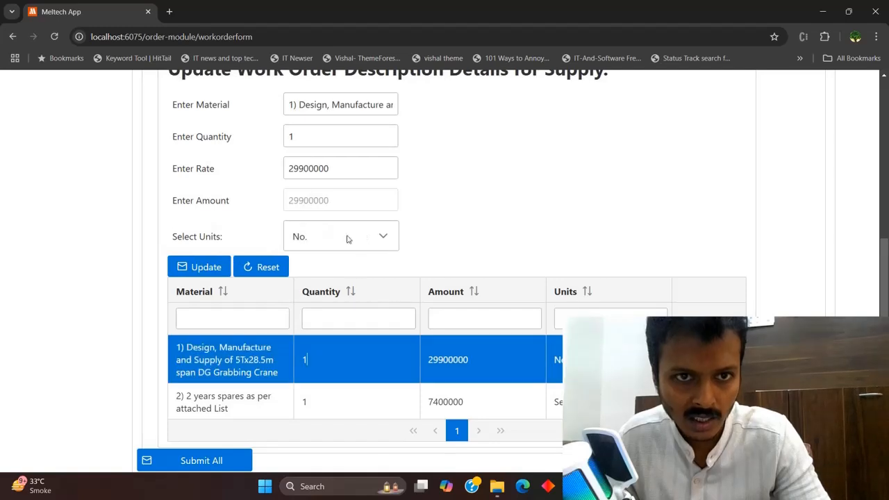
drag(885, 271, 885, 222)
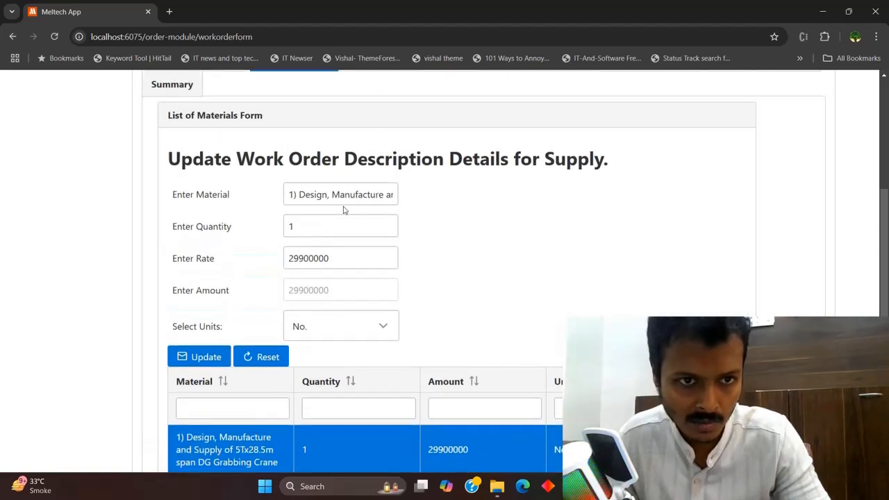
drag(308, 198, 407, 204)
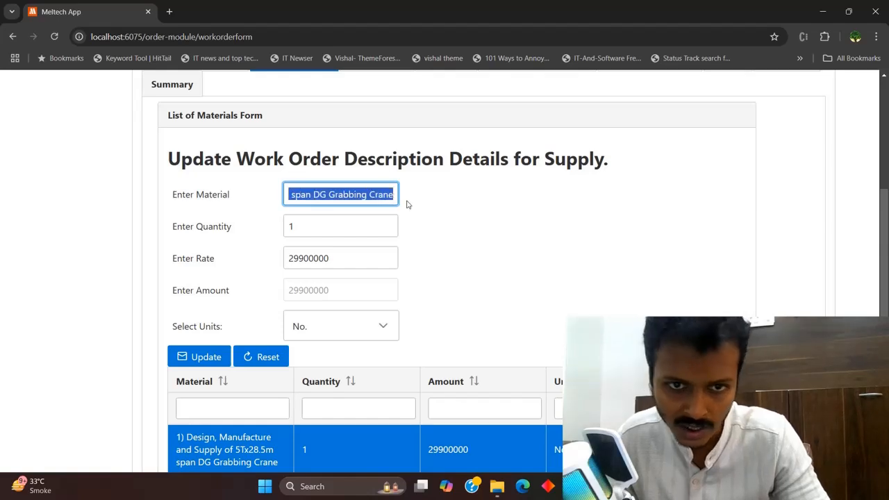
click(349, 196)
drag(885, 222, 885, 275)
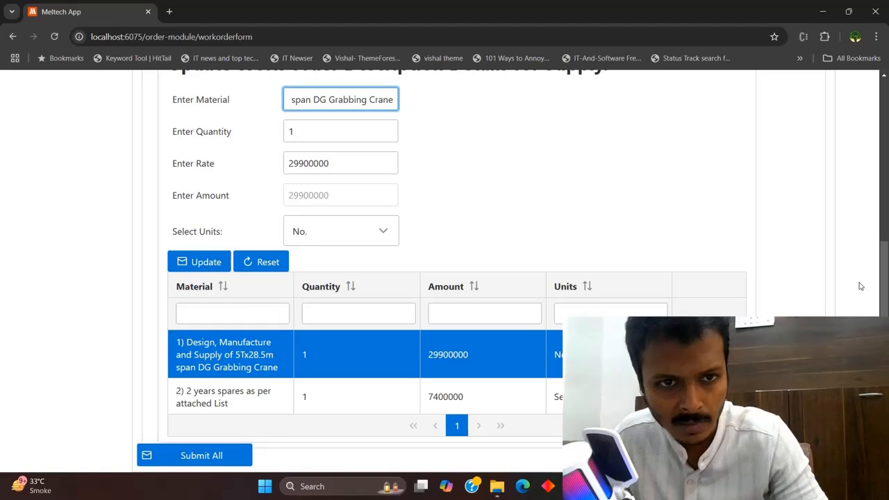
drag(342, 165, 285, 172)
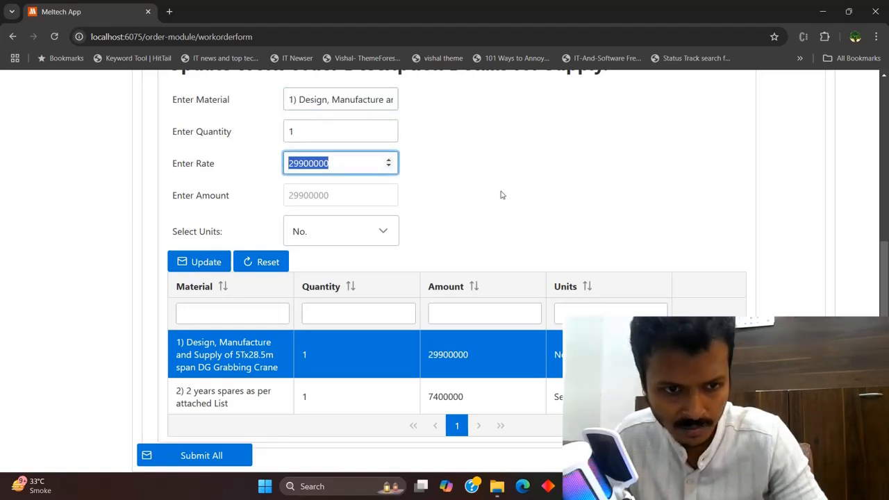
Load the 2 years spares item and check its description and 7400000 rate
click(361, 406)
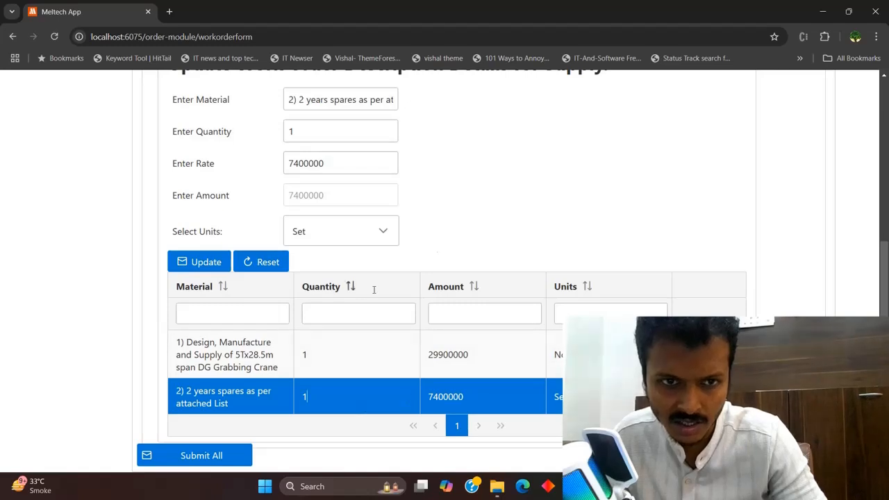
drag(346, 164, 272, 165)
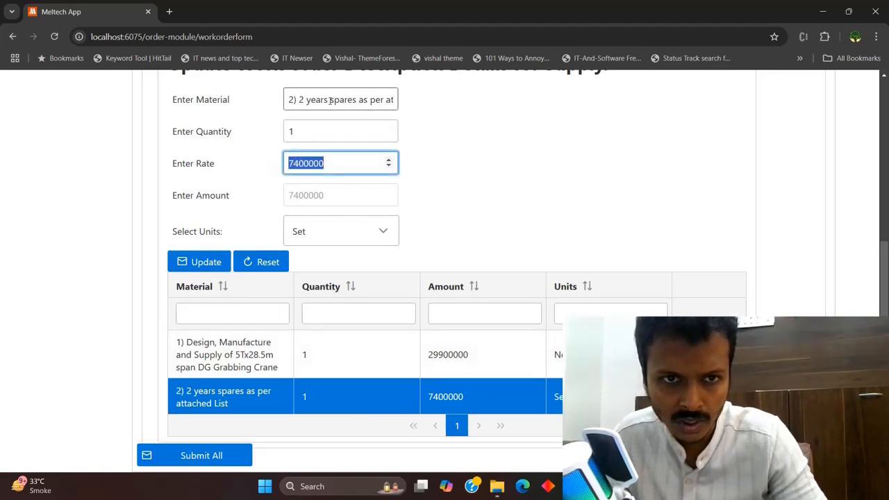
drag(330, 100, 445, 108)
click(368, 101)
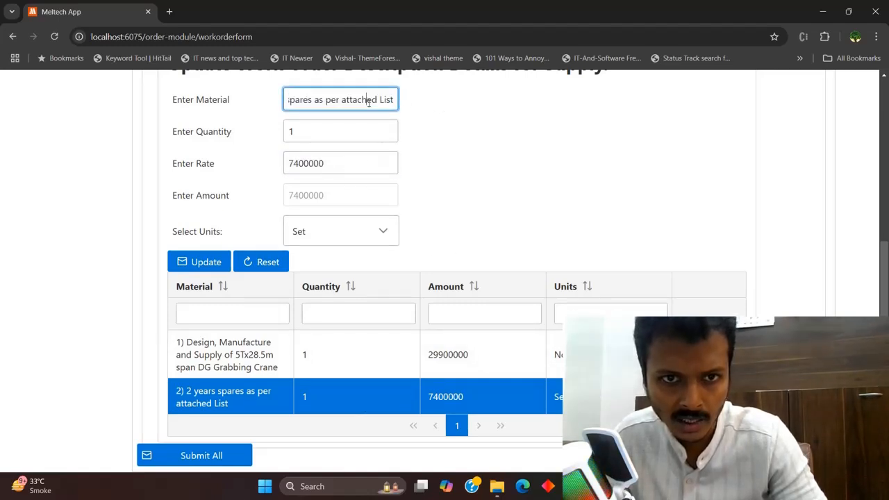
click(361, 167)
double_click(360, 167)
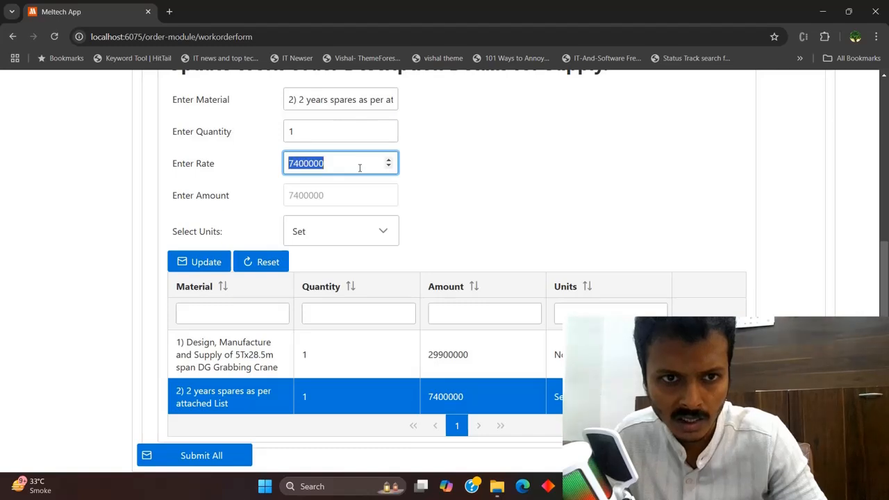
triple_click(353, 102)
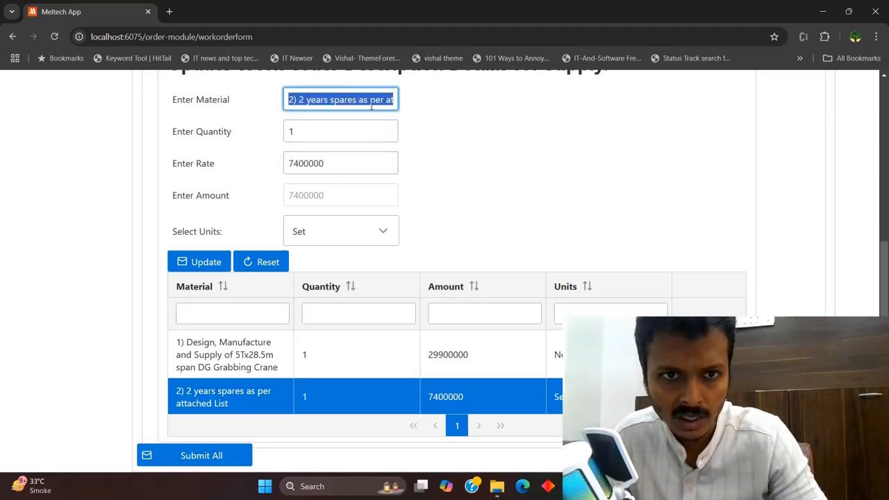
click(371, 103)
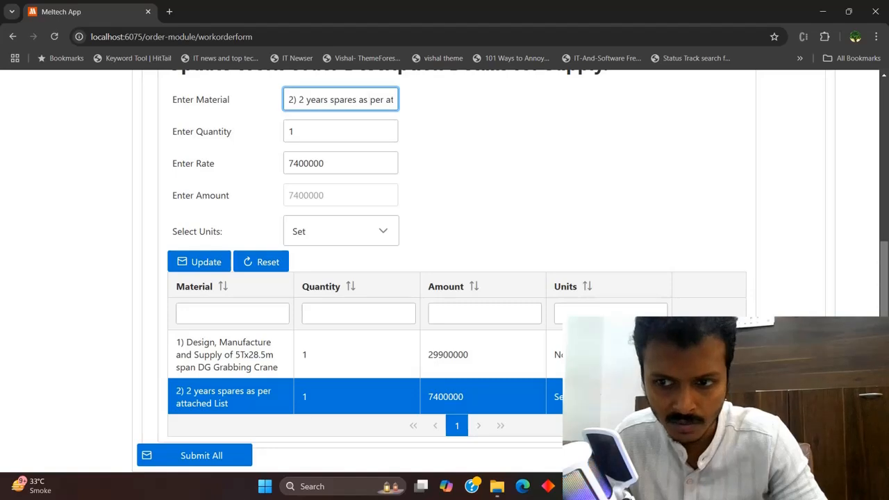
scroll(445, 278, up, 2)
scroll(721, 264, up, 1)
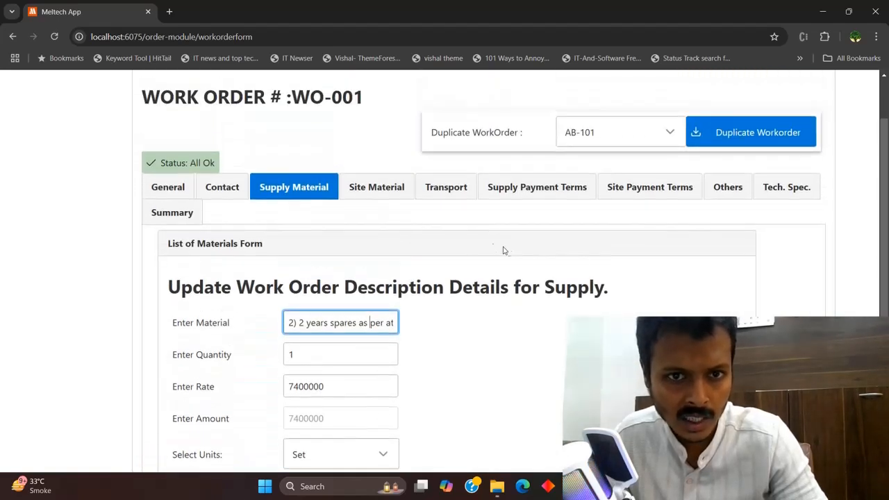
Switch to the Site Material section and look through its form
click(364, 189)
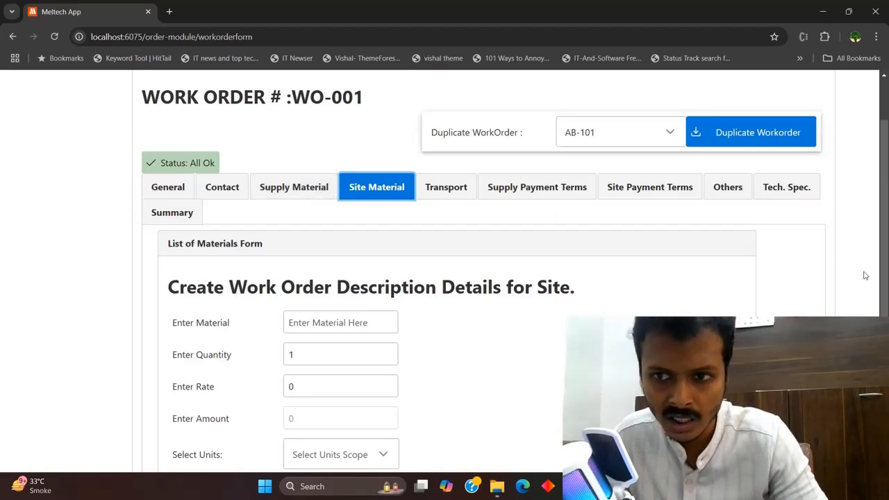
scroll(865, 276, down, 3)
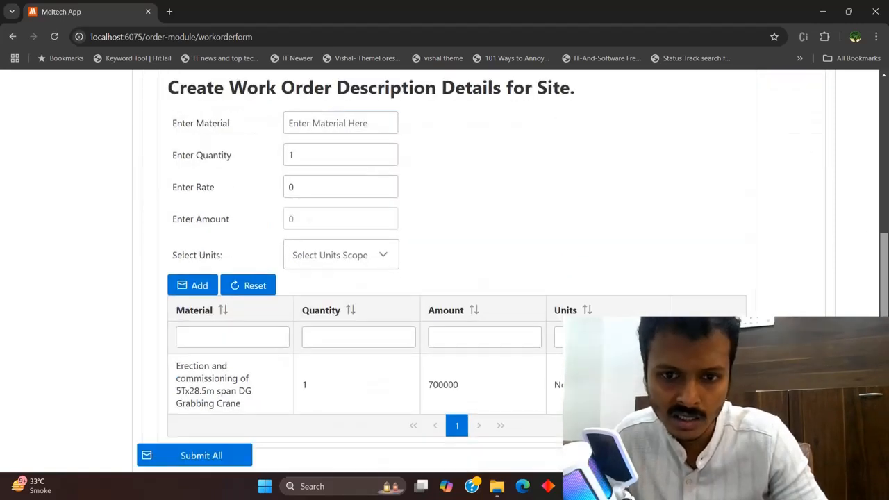
scroll(886, 295, up, 2)
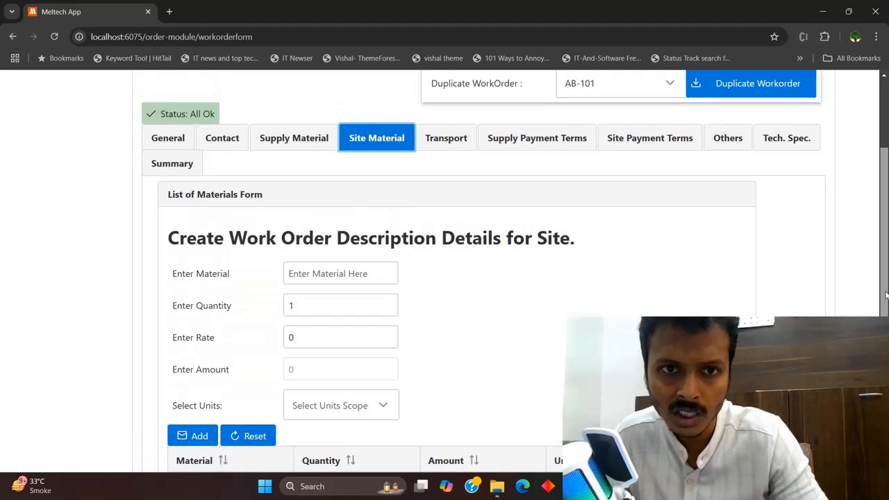
drag(886, 296, 887, 297)
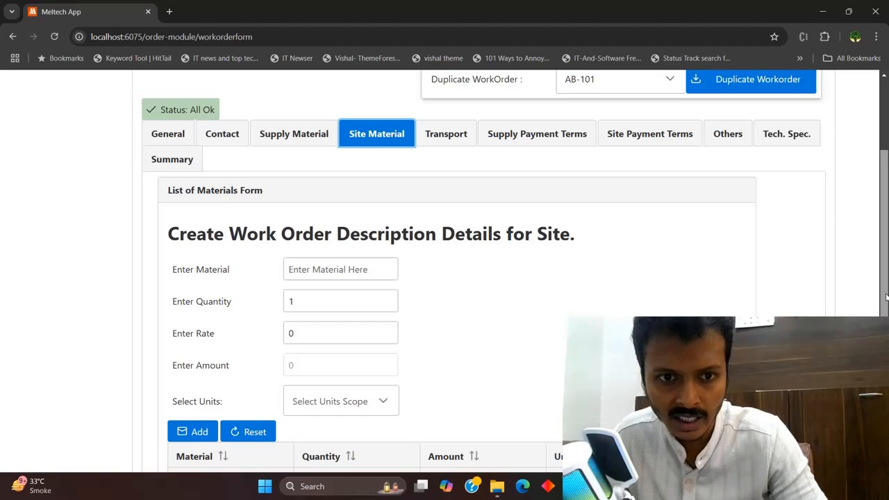
mouse_move(886, 297)
mouse_down()
mouse_move(886, 373)
mouse_move(886, 310)
mouse_up()
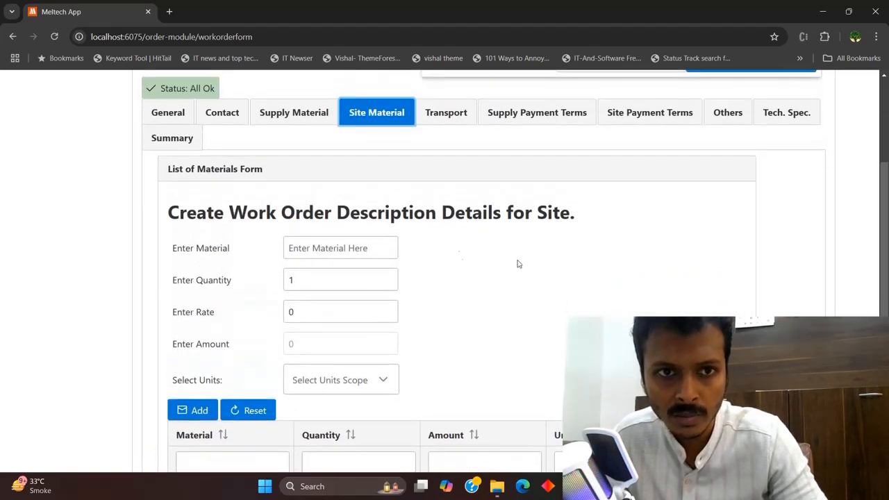
click(298, 121)
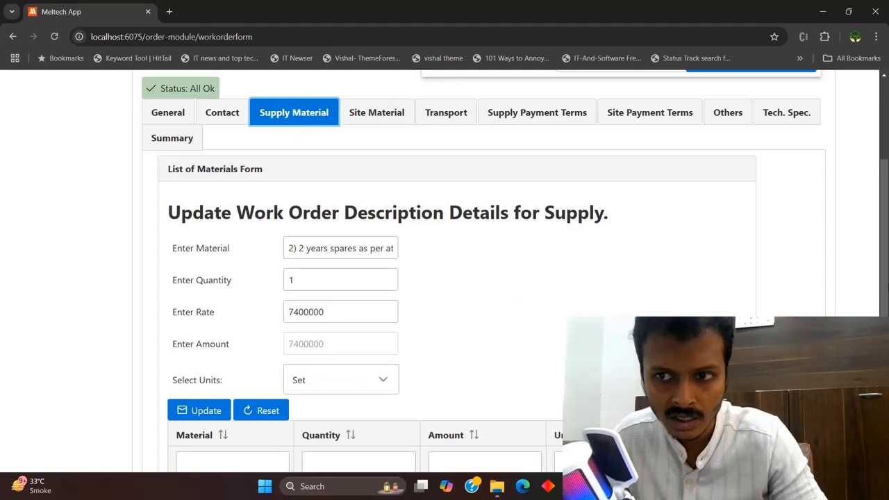
click(363, 115)
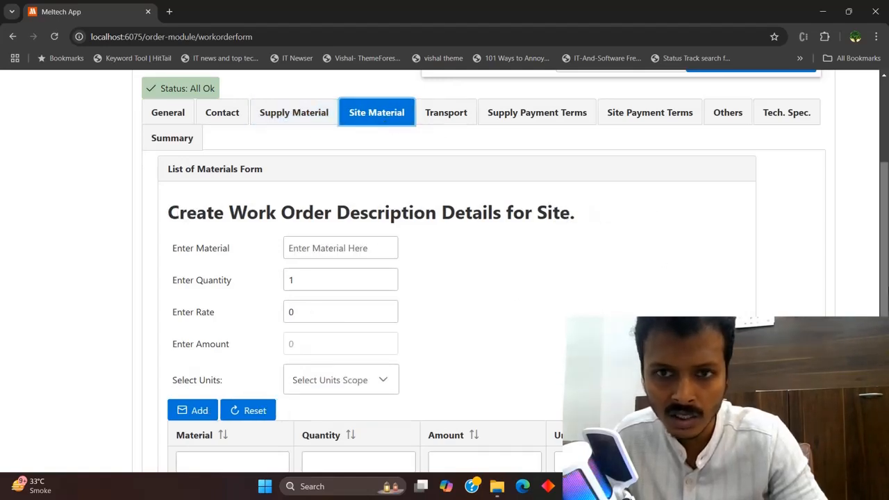
Load the erection and commissioning crane item and check its 700000 rate
scroll(710, 280, down, 2)
scroll(507, 271, down, 1)
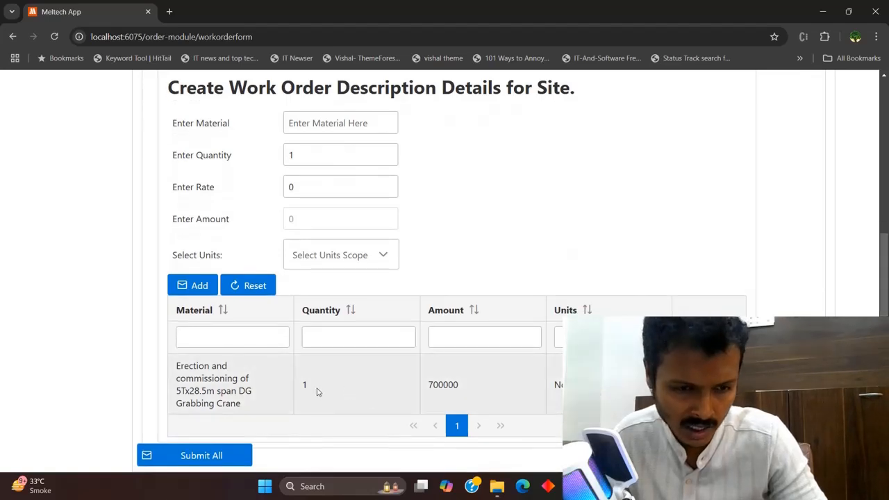
click(317, 387)
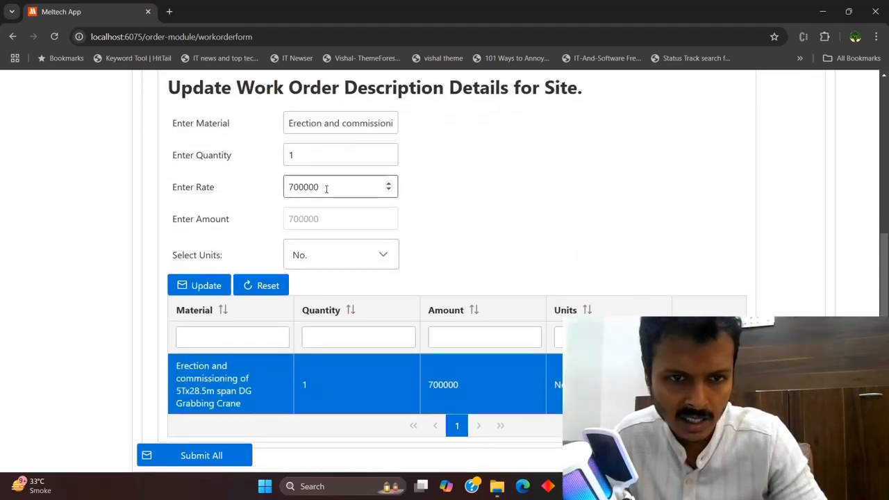
drag(326, 187, 276, 194)
click(546, 228)
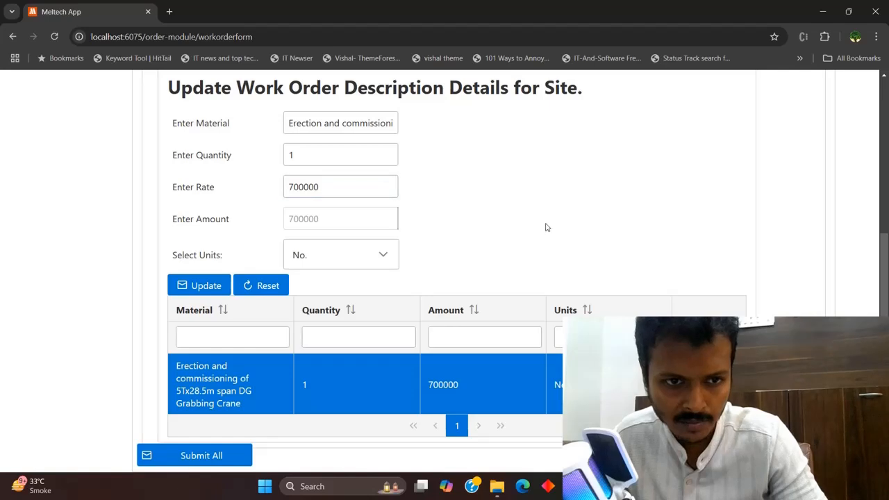
scroll(606, 255, up, 3)
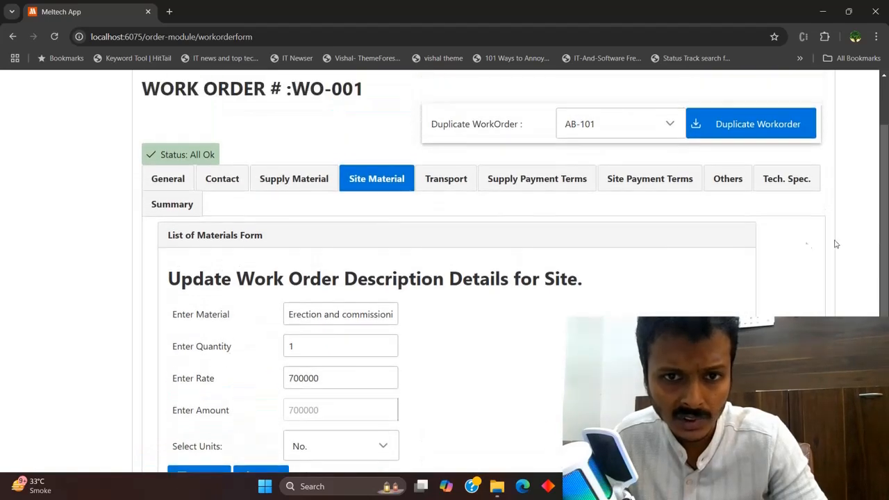
On the Transport form, set Select Transport Scope to Included in Supply Price
click(448, 187)
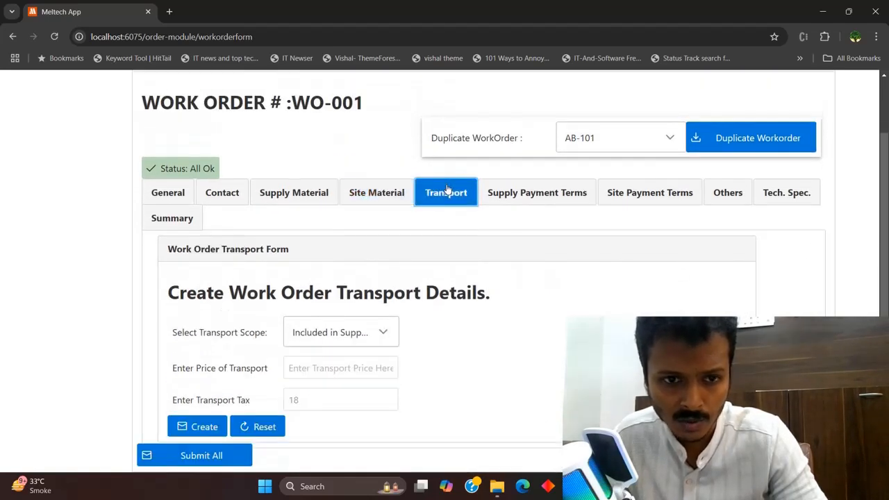
click(384, 334)
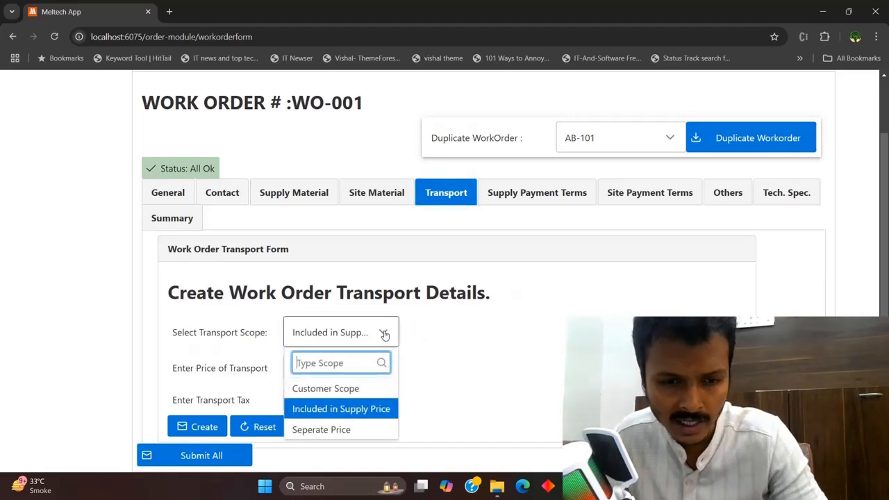
click(380, 392)
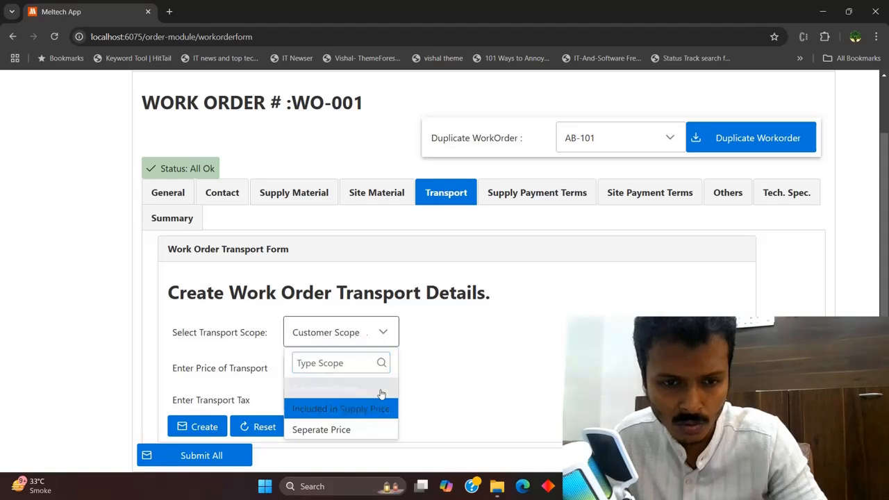
click(382, 333)
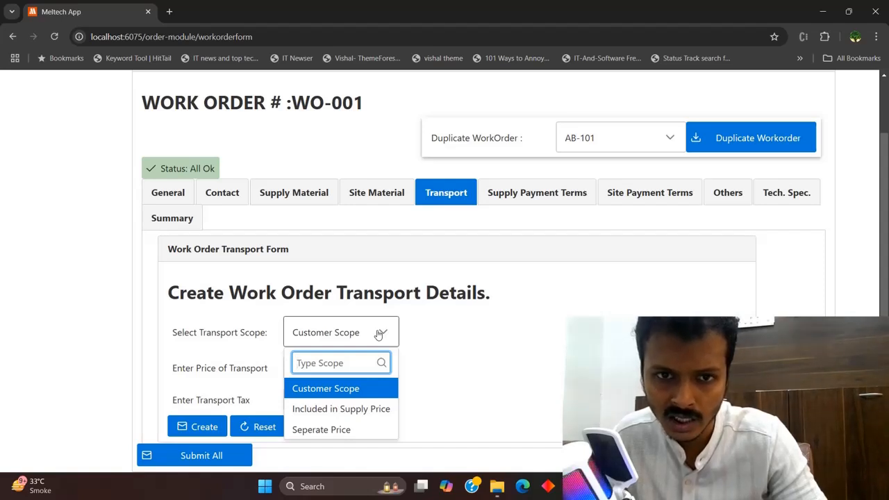
click(378, 419)
click(376, 340)
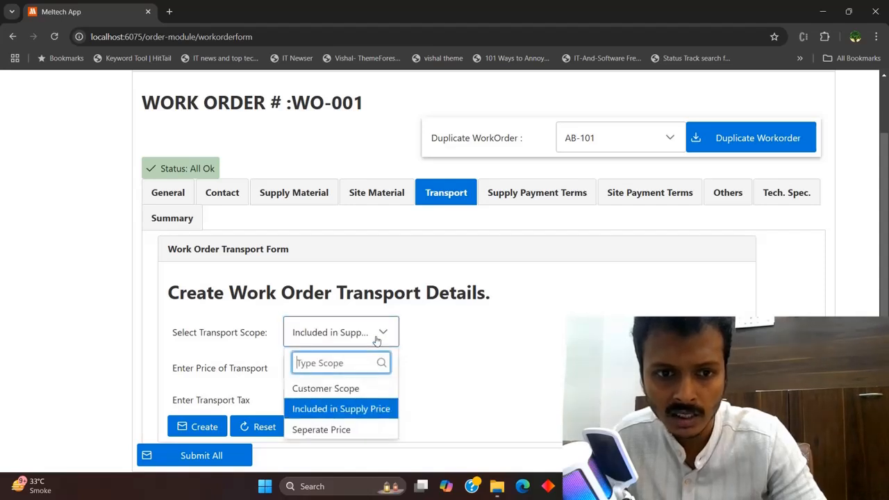
click(367, 431)
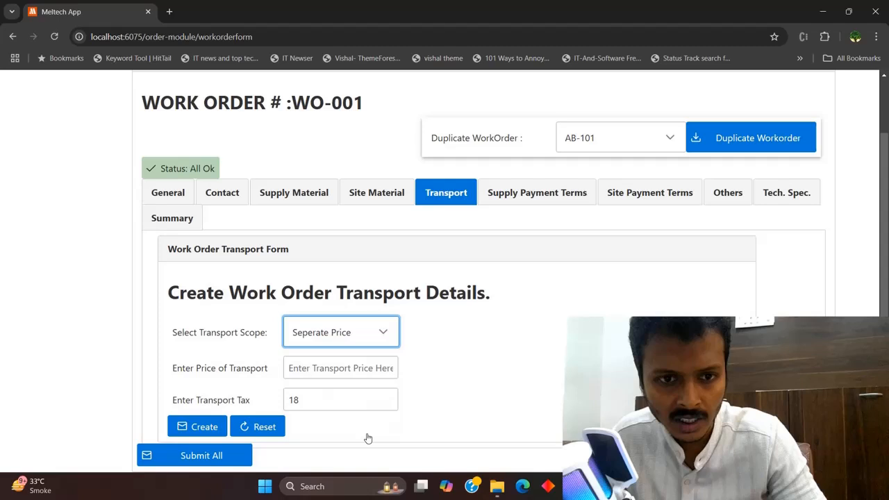
click(354, 368)
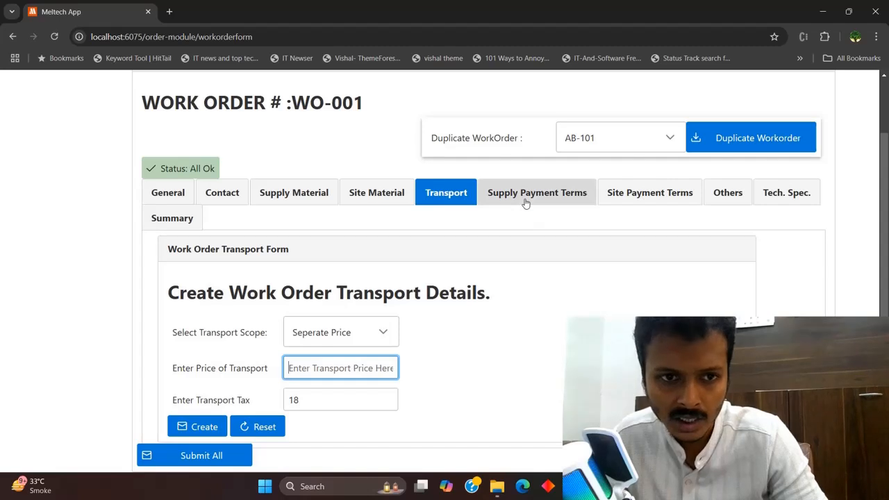
click(361, 333)
click(303, 409)
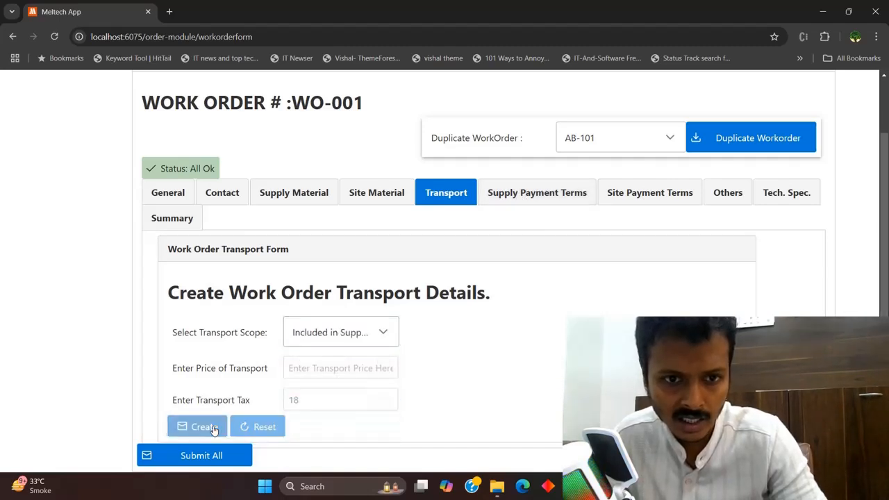
Bring up the Supply Payment Terms form and its Terms table
click(531, 200)
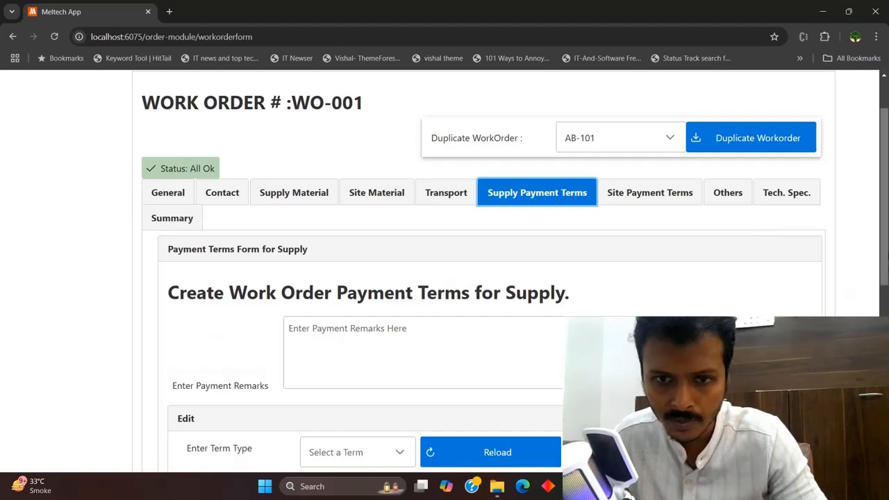
scroll(884, 292, down, 5)
scroll(489, 271, up, 3)
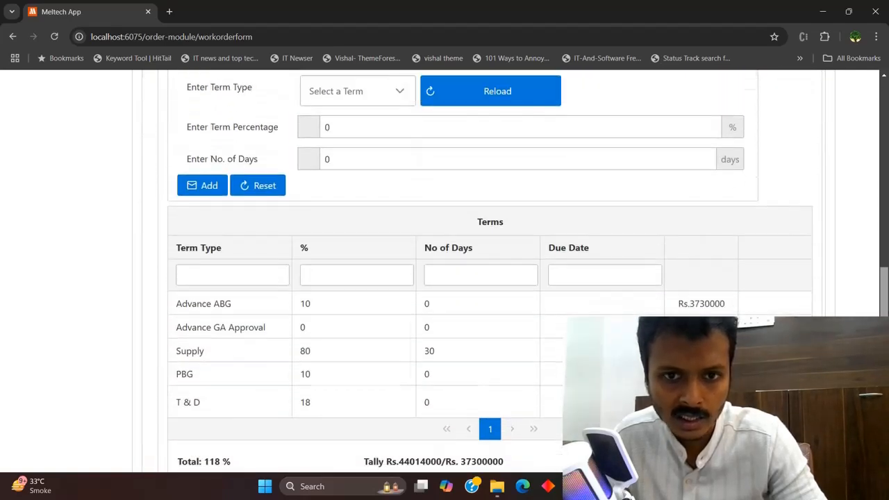
scroll(490, 271, down, 3)
drag(883, 326, 884, 333)
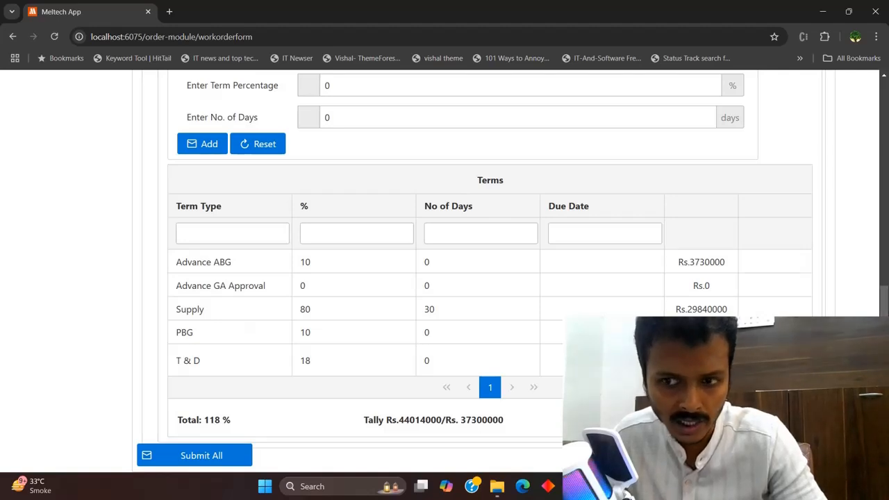
drag(883, 326, 883, 326)
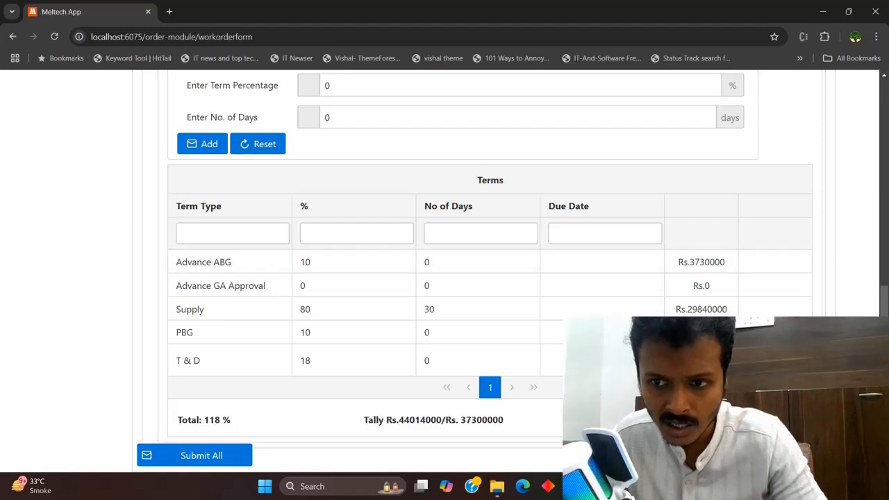
drag(883, 326, 883, 323)
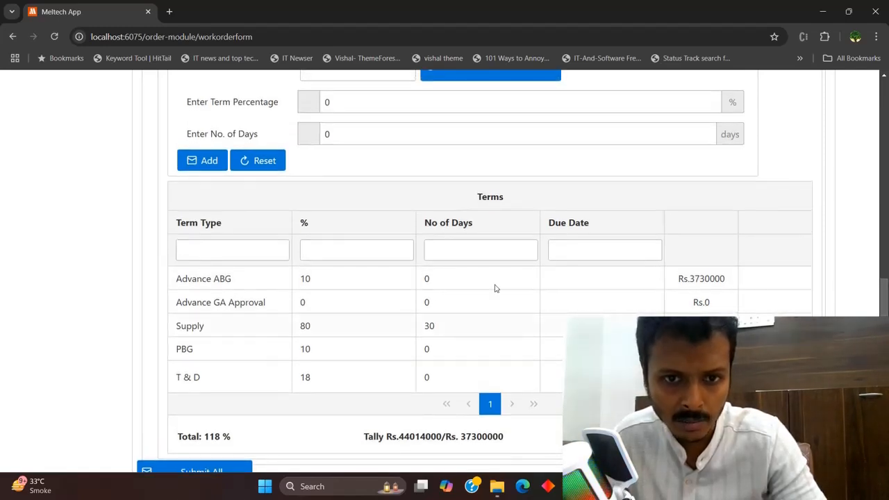
Load the Advance ABG term and select its 10 % percentage for editing
click(399, 279)
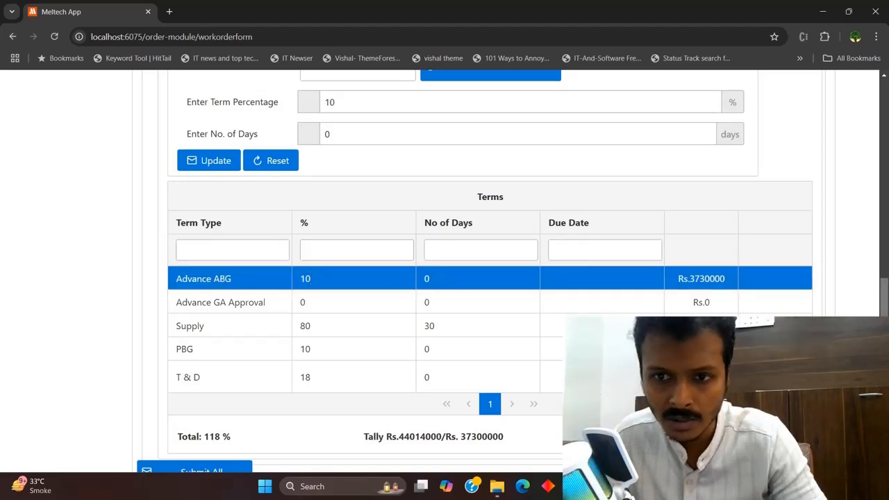
drag(885, 366, 887, 292)
click(380, 271)
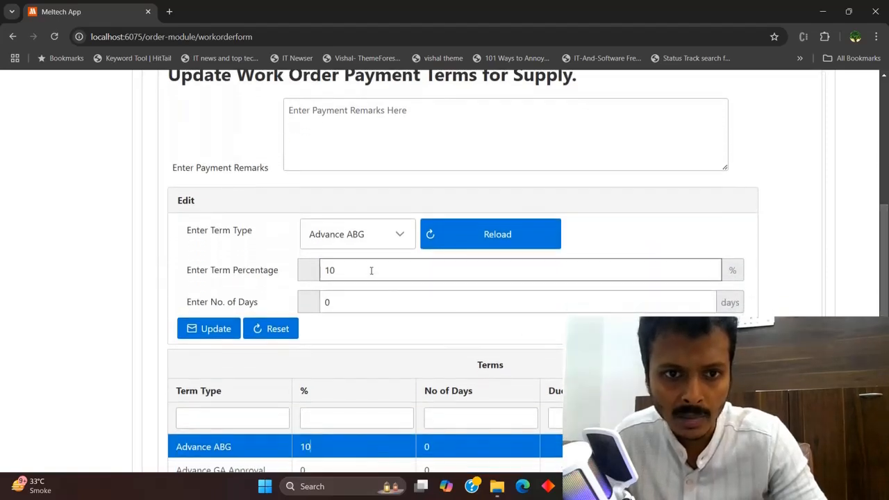
double_click(329, 270)
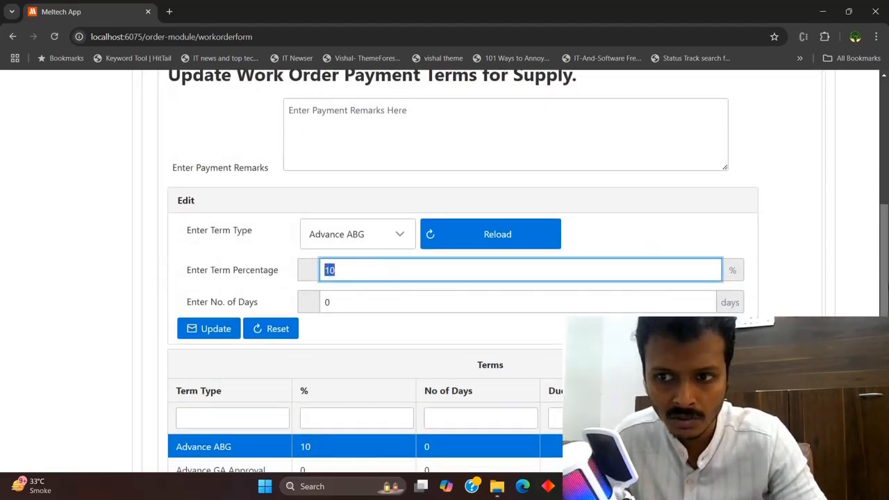
scroll(884, 290, up, 2)
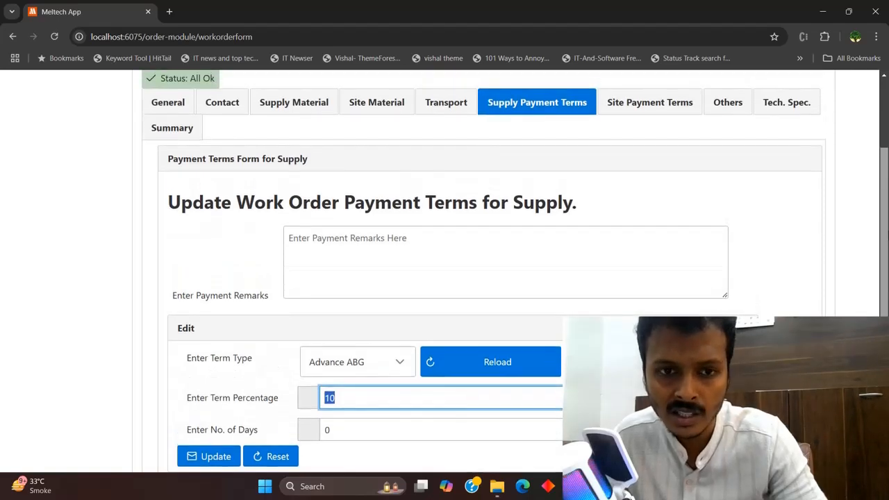
scroll(514, 271, down, 2)
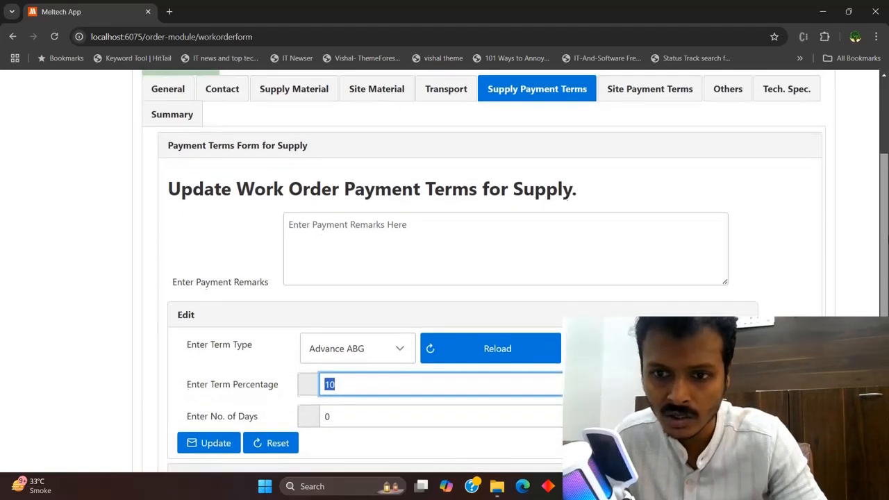
scroll(515, 271, down, 1)
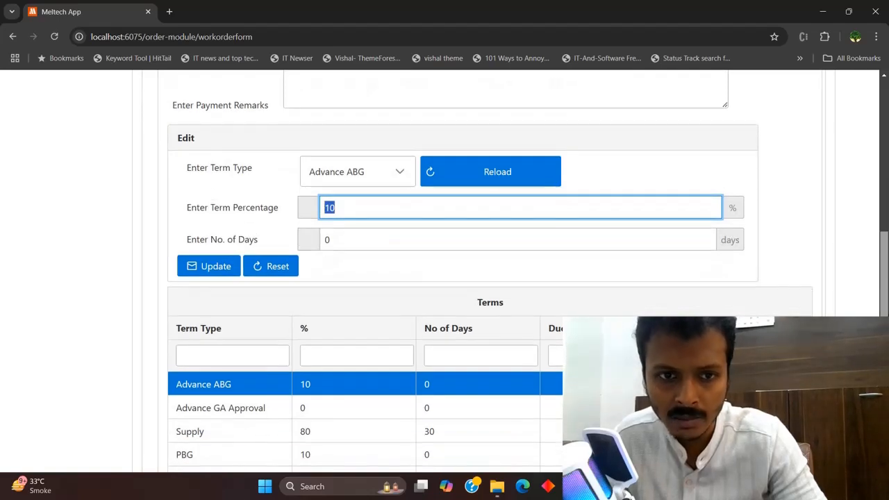
scroll(514, 271, down, 2)
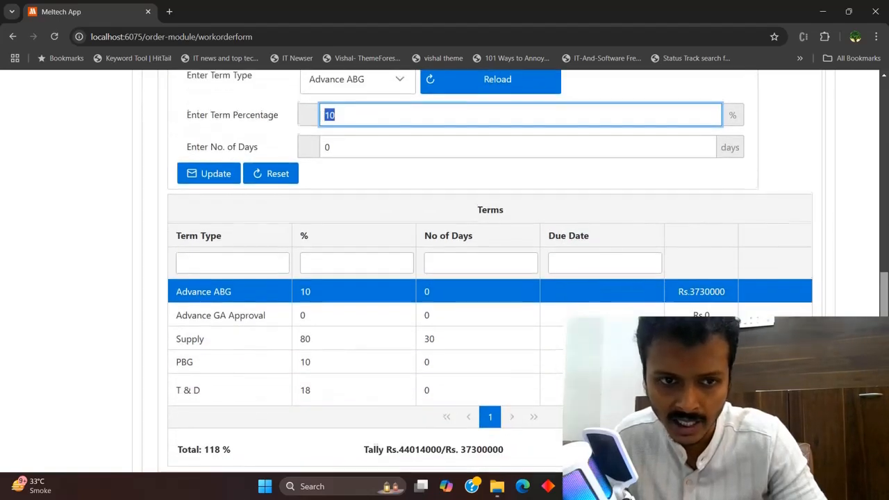
scroll(514, 271, up, 2)
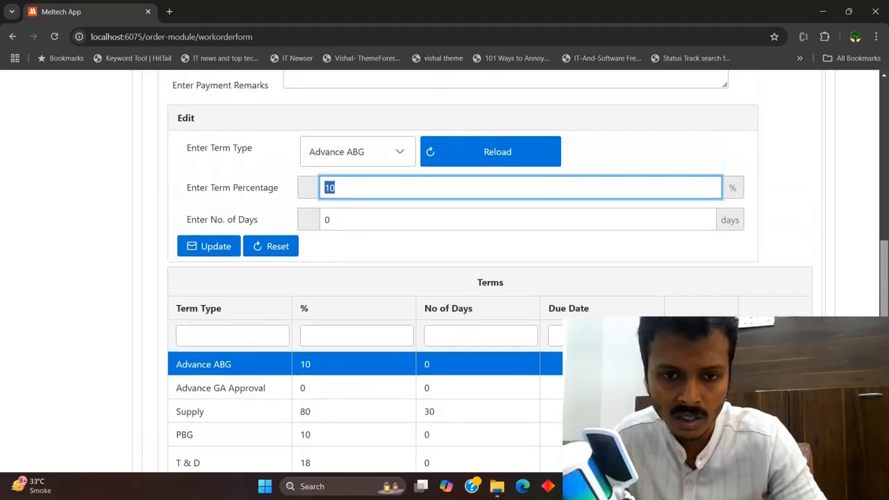
scroll(469, 412, down, 2)
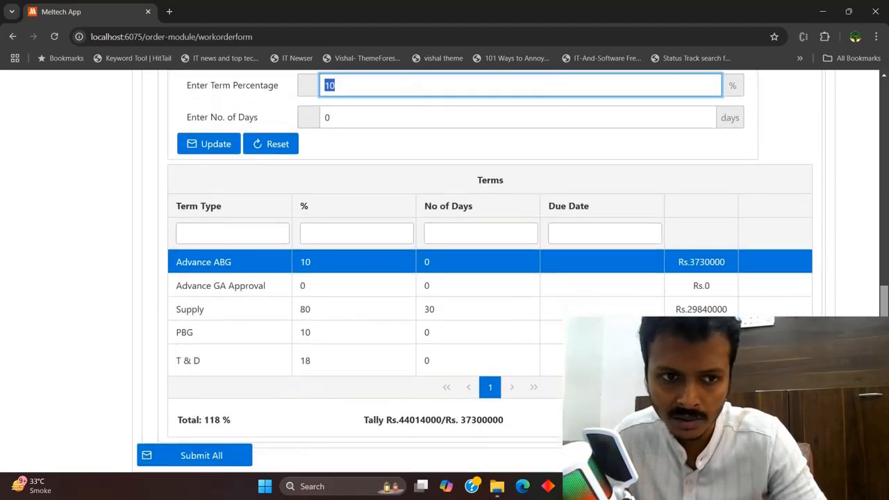
scroll(470, 412, up, 3)
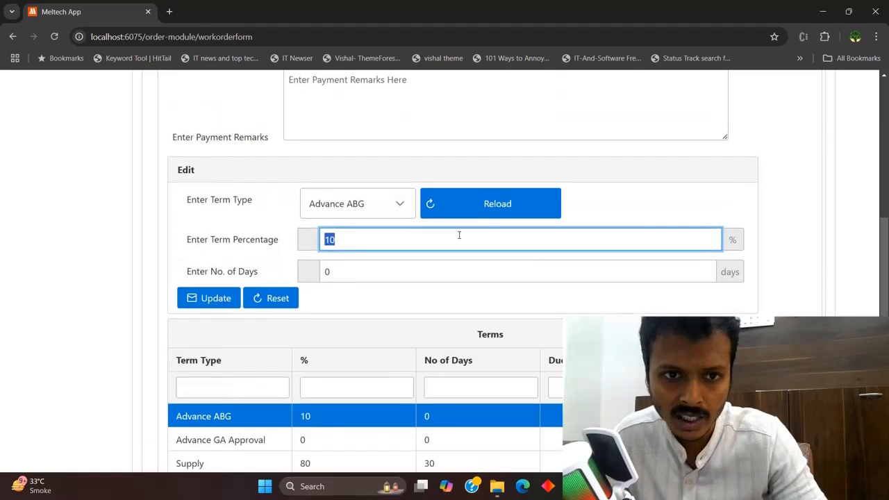
scroll(455, 238, down, 3)
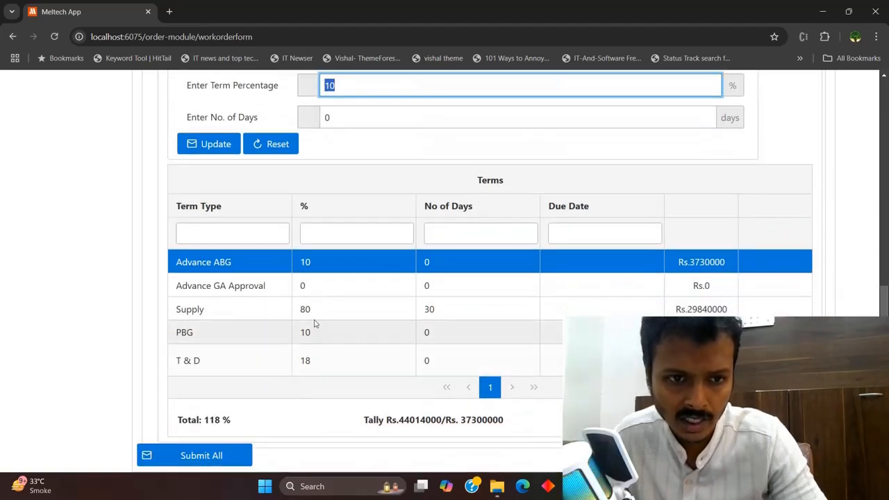
Load the Supply term and check its 80 % and 30 days values
click(292, 314)
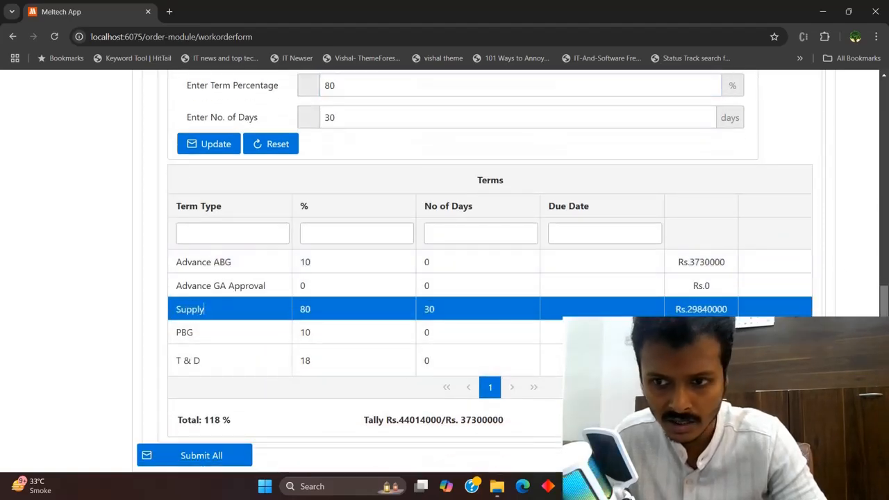
scroll(204, 309, up, 5)
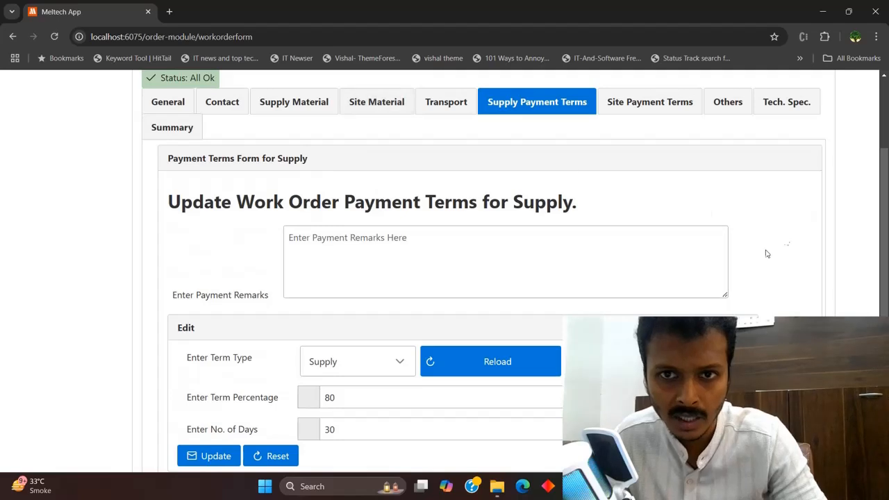
scroll(490, 270, down, 4)
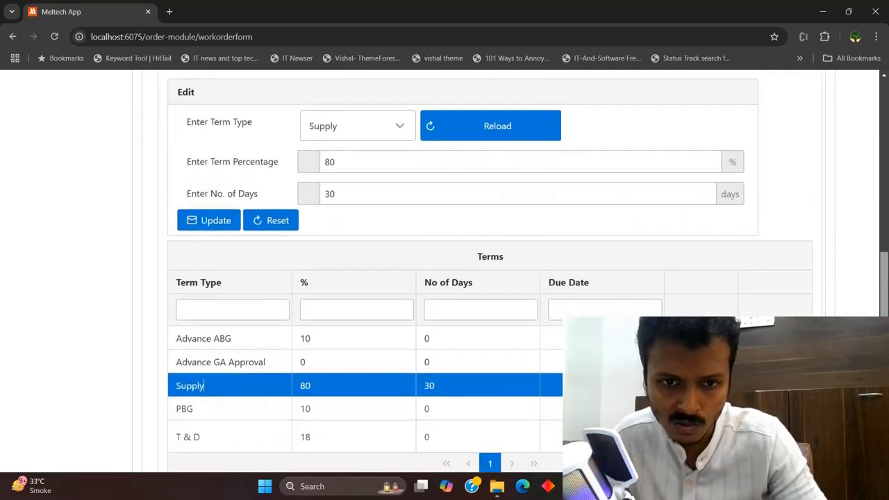
scroll(396, 347, up, 3)
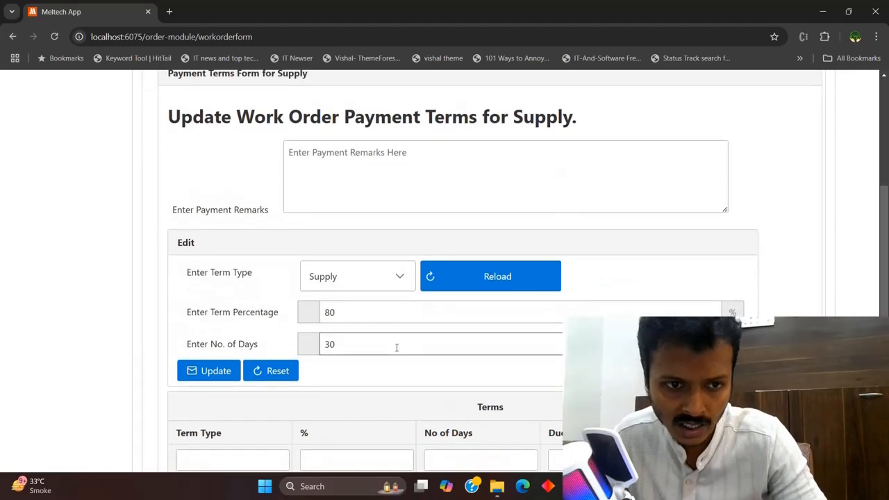
click(335, 341)
double_click(323, 311)
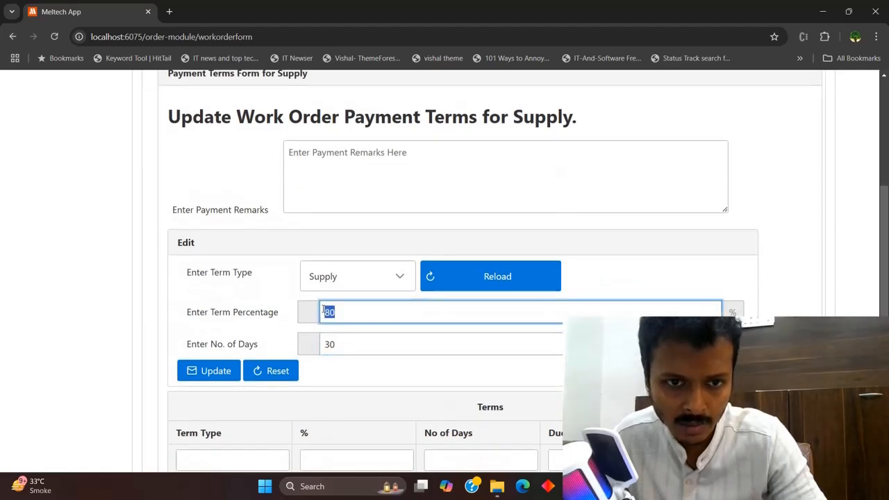
click(335, 347)
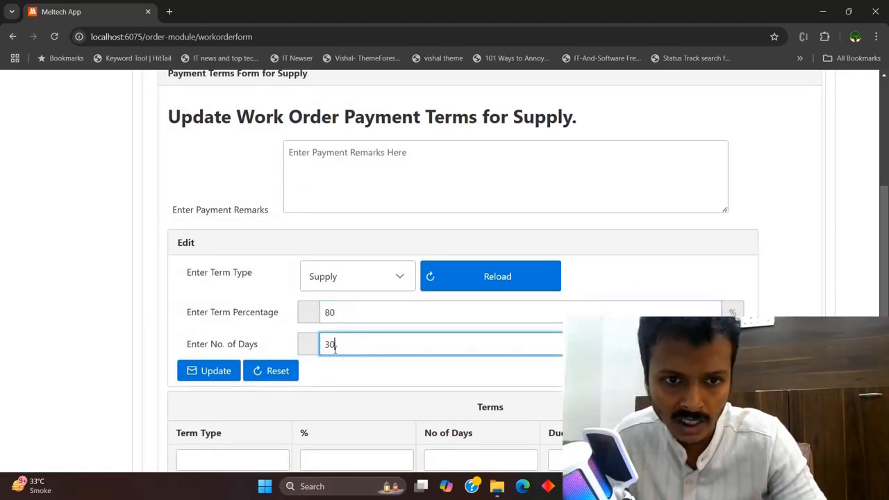
drag(335, 348, 322, 349)
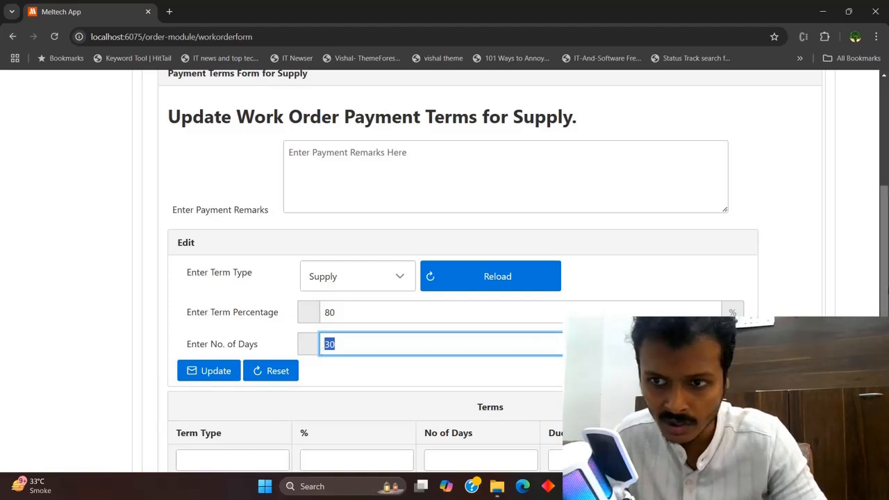
Load the PBG term (10 %, 0 days) for editing
scroll(393, 343, down, 1)
scroll(393, 343, down, 1)
scroll(499, 380, down, 2)
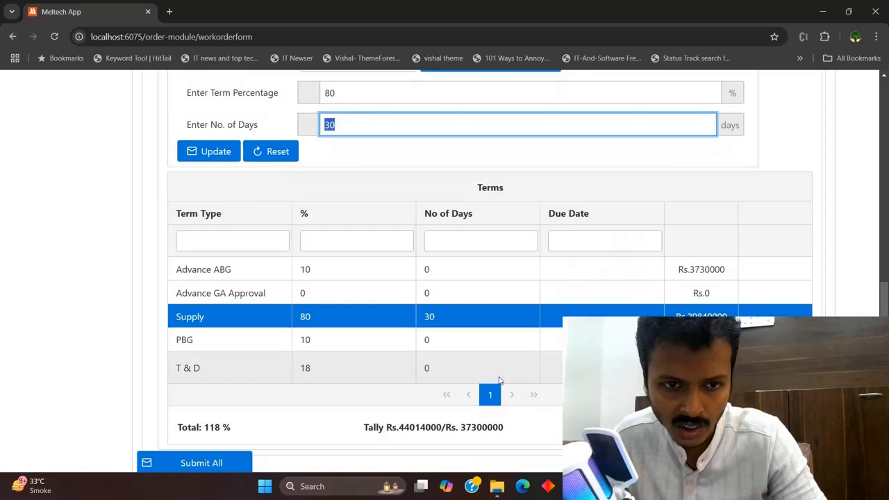
click(451, 344)
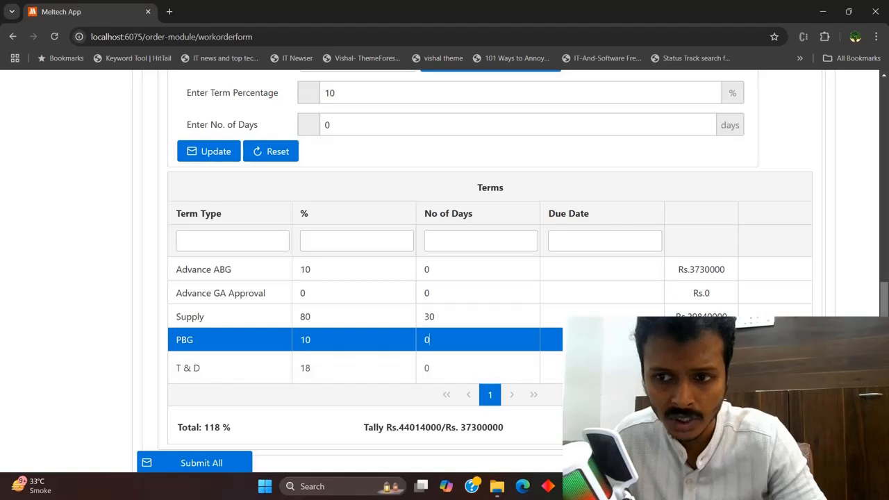
Check the PBG percentage and load the T & D term (18 %, 0 days)
scroll(886, 292, up, 2)
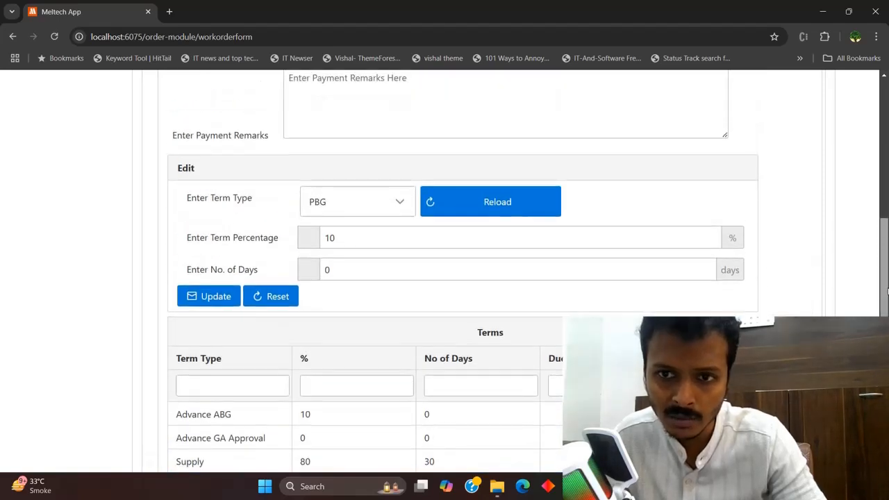
drag(336, 237, 324, 241)
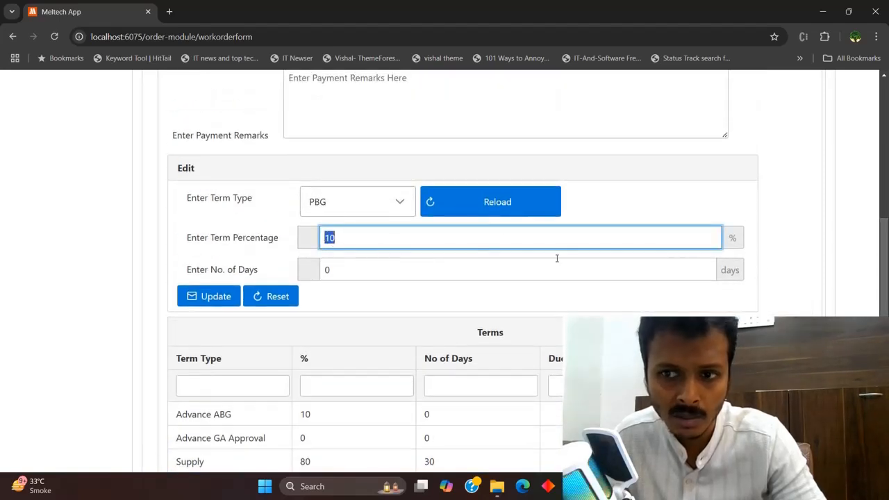
scroll(556, 257, down, 2)
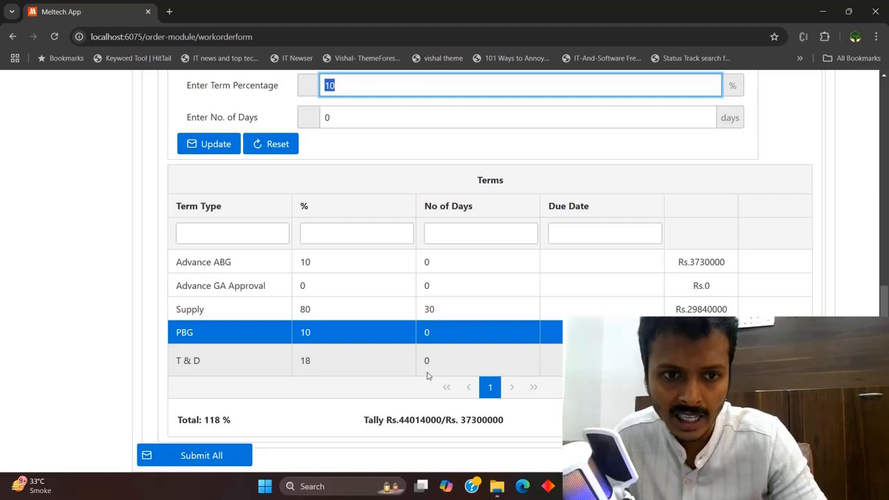
click(387, 363)
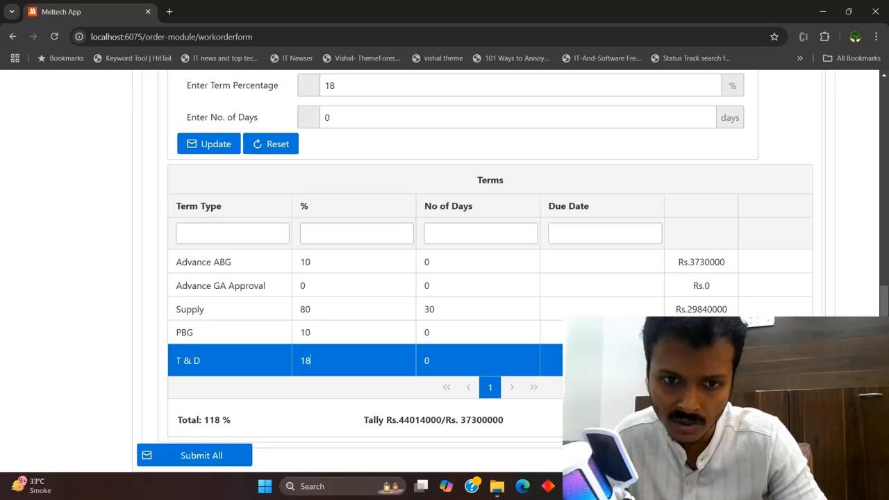
Verify the 118 % total and the Rs.44014000 tally against Rs.37300000
double_click(484, 420)
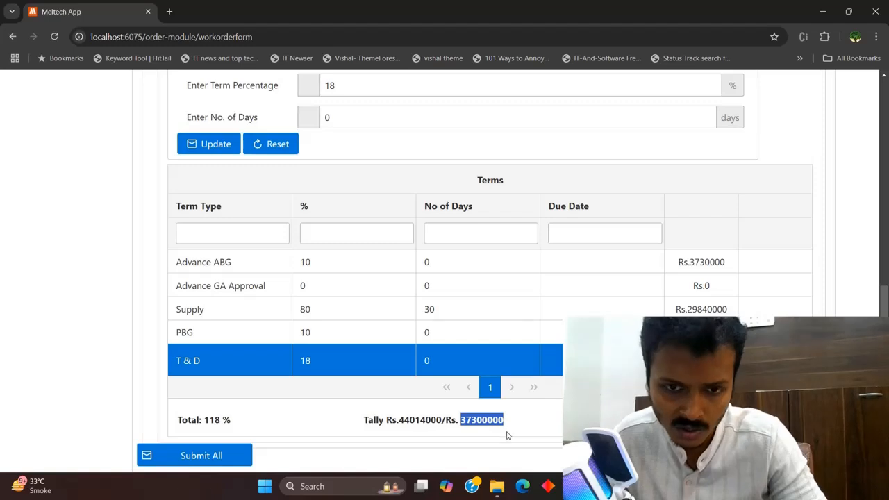
double_click(420, 422)
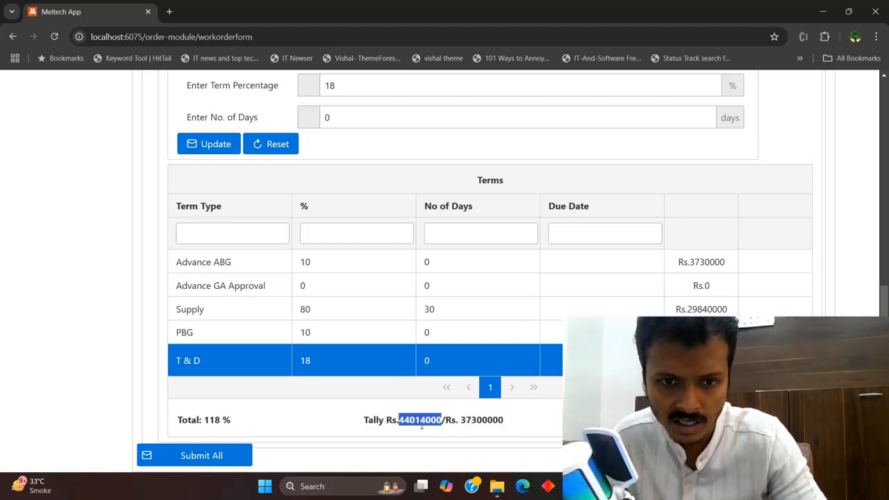
drag(206, 425, 221, 421)
click(221, 419)
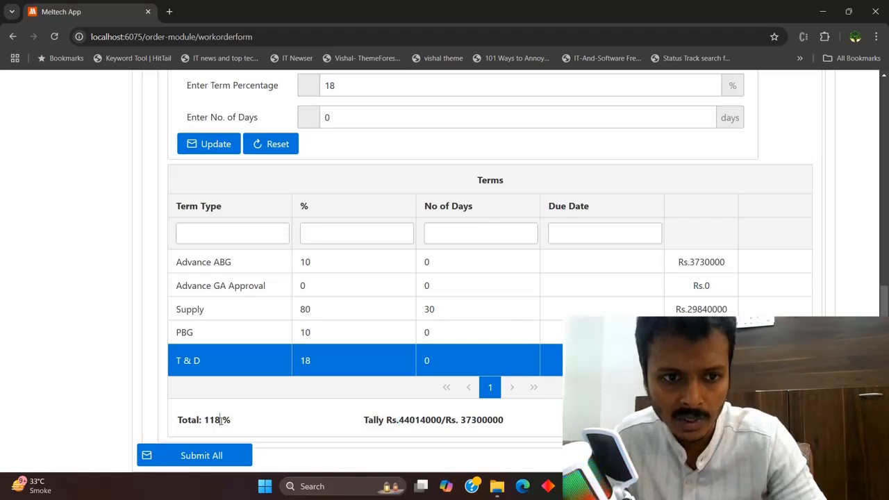
double_click(216, 419)
click(222, 420)
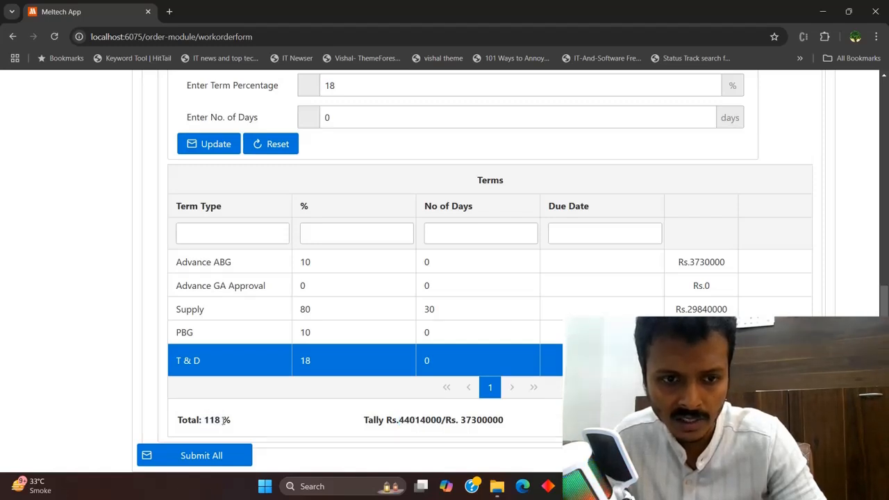
drag(223, 420, 210, 421)
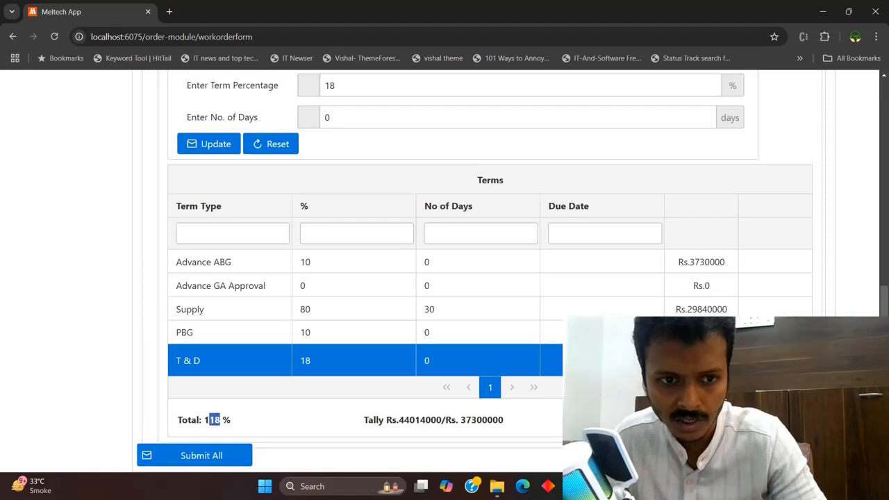
click(301, 421)
mouse_move(884, 409)
mouse_down()
mouse_move(883, 353)
mouse_move(883, 412)
mouse_up()
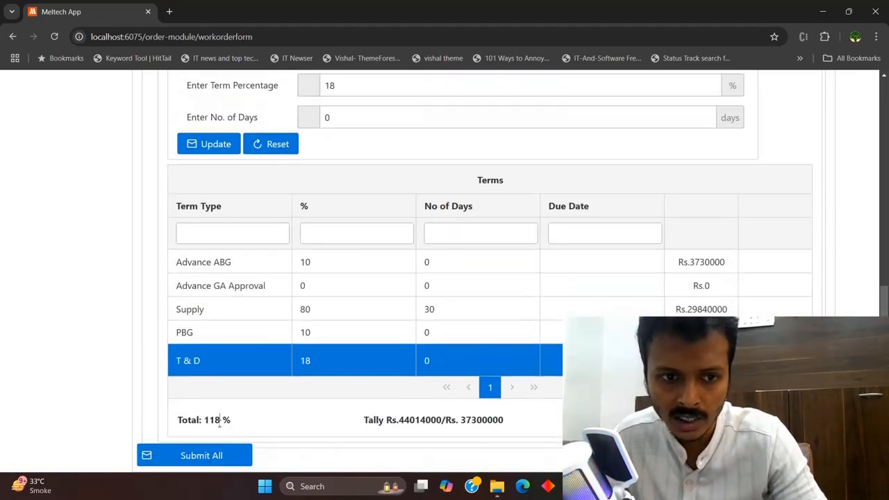
drag(883, 305, 884, 141)
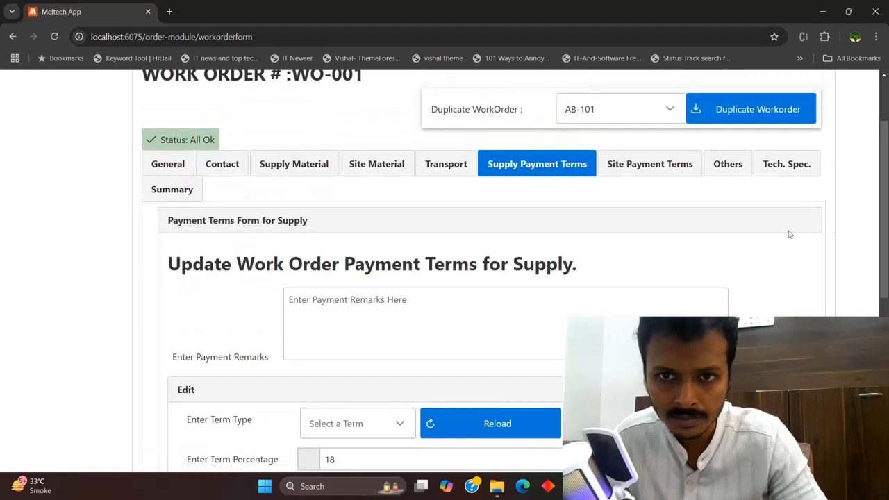
Switch to the site payment terms form and scroll down to the Terms table
click(646, 167)
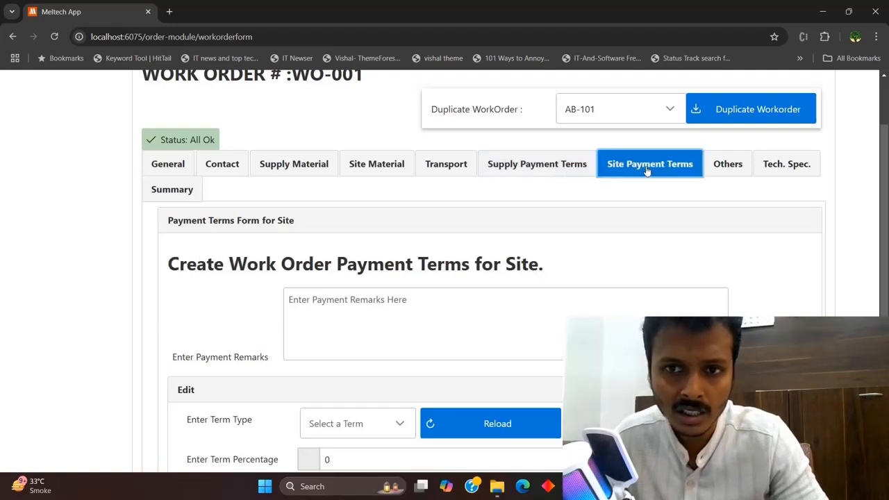
scroll(766, 248, down, 3)
scroll(487, 271, up, 3)
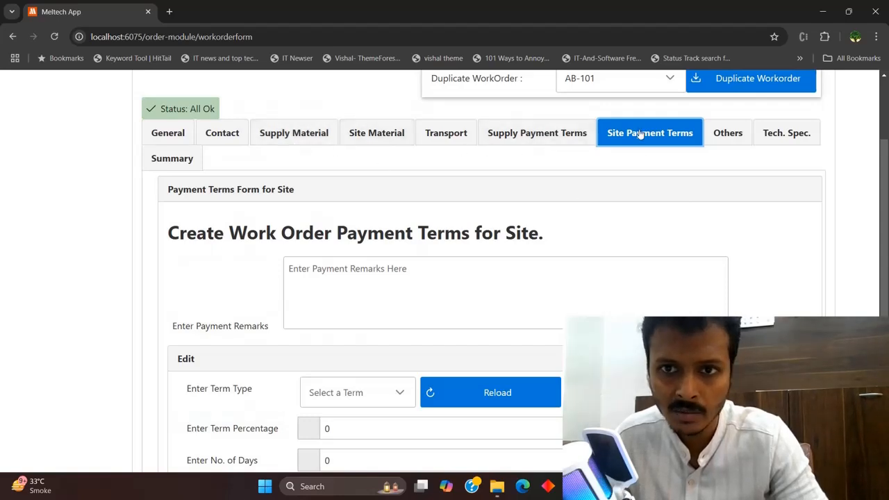
scroll(487, 277, down, 3)
scroll(399, 355, down, 2)
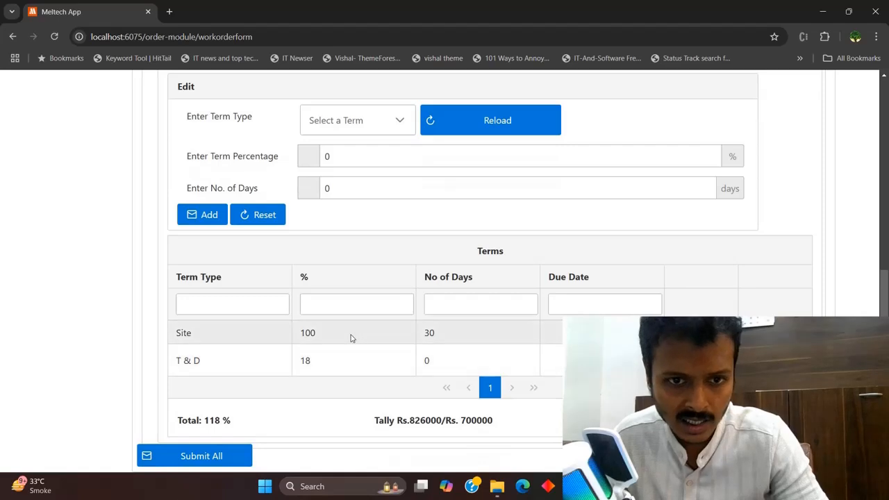
Load the Site term into the edit form and check its 100% and 30 days values
click(351, 338)
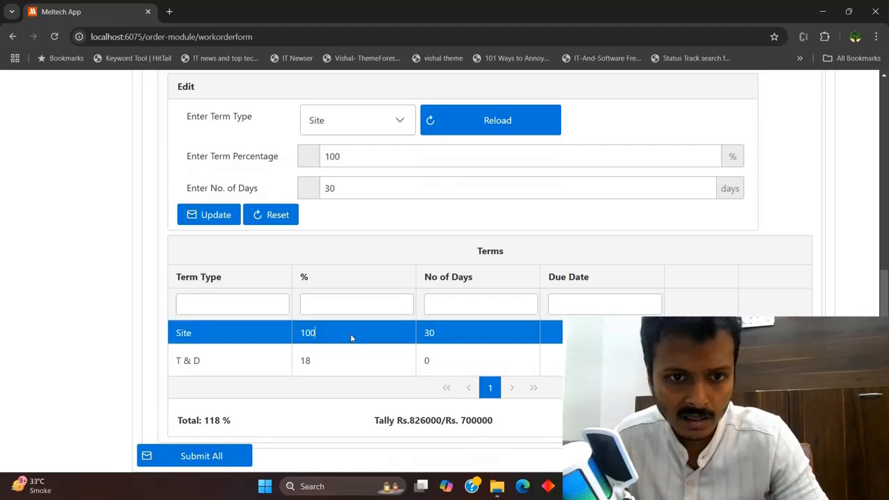
double_click(376, 154)
scroll(376, 208, up, 2)
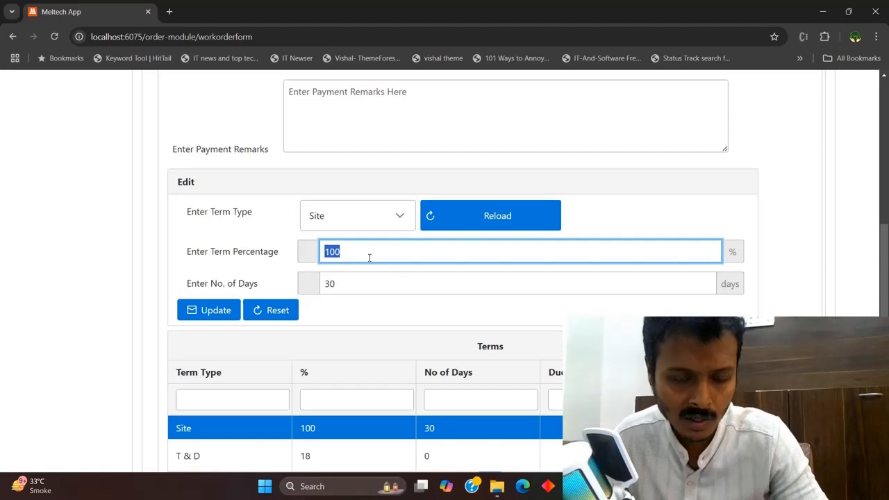
double_click(349, 285)
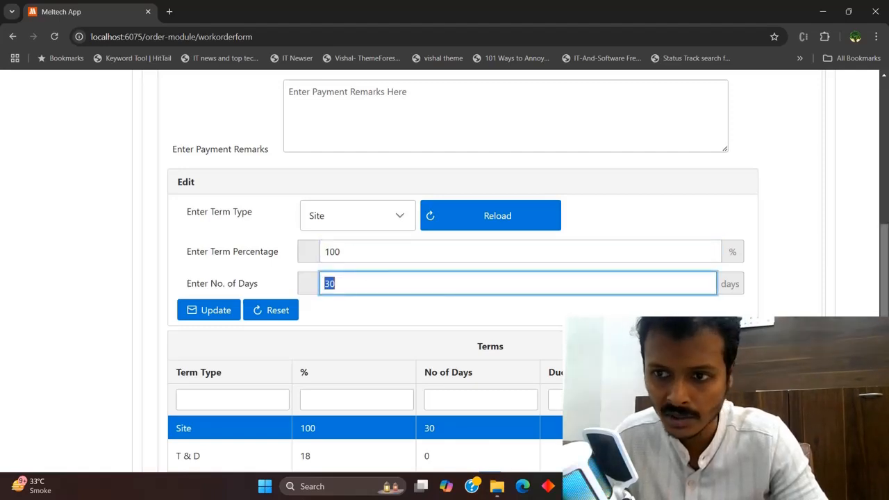
scroll(349, 285, down, 1)
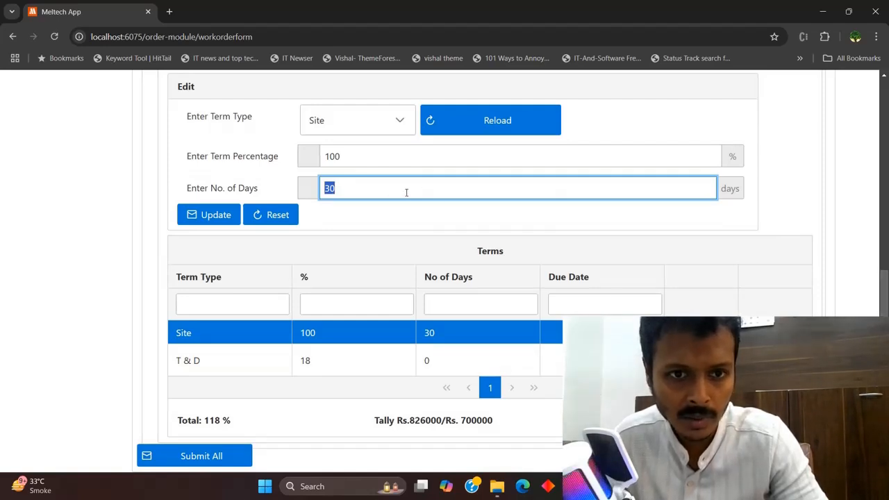
click(323, 363)
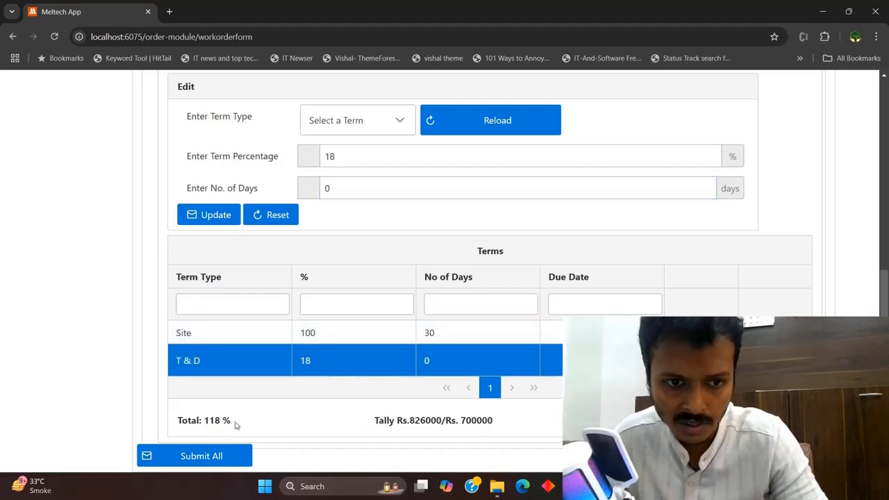
double_click(490, 420)
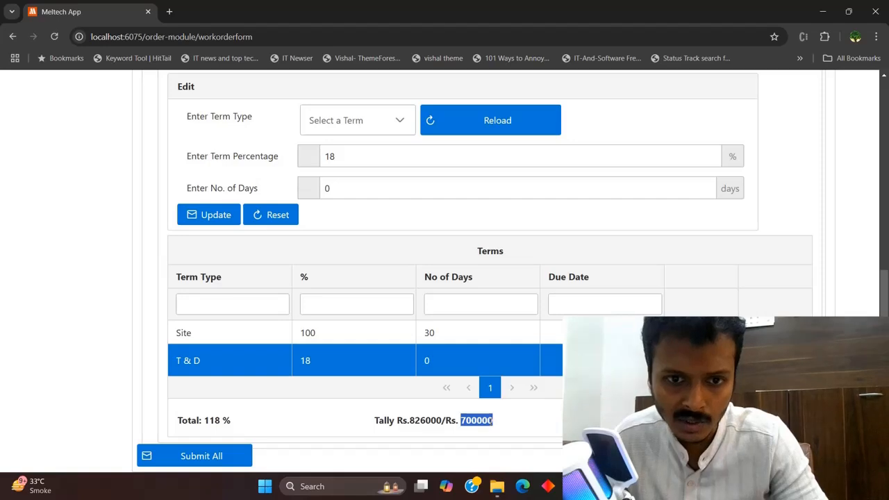
double_click(422, 421)
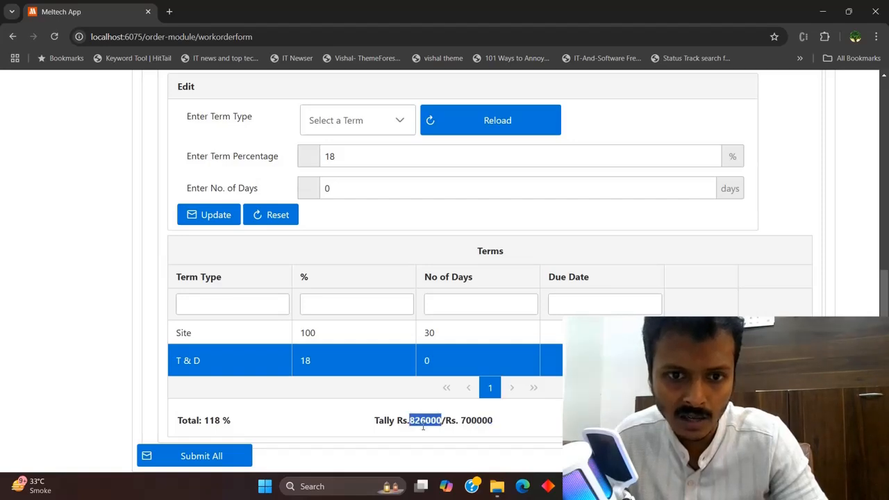
scroll(763, 183, up, 4)
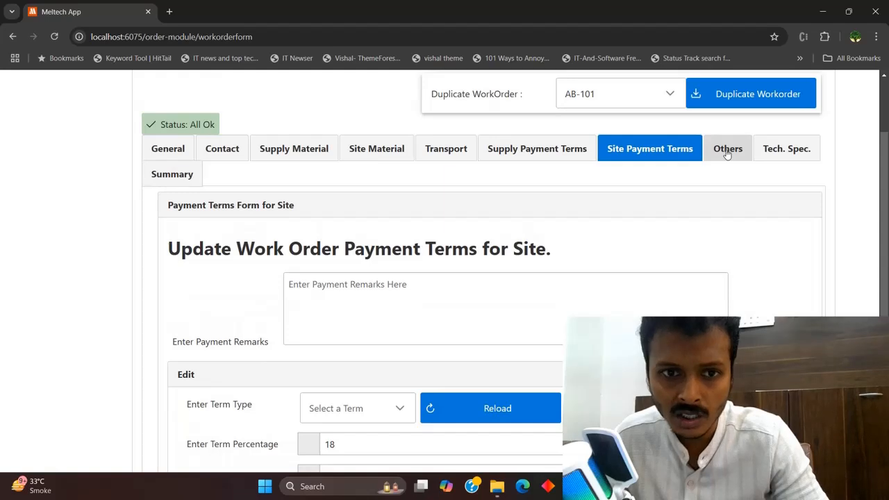
scroll(728, 155, down, 3)
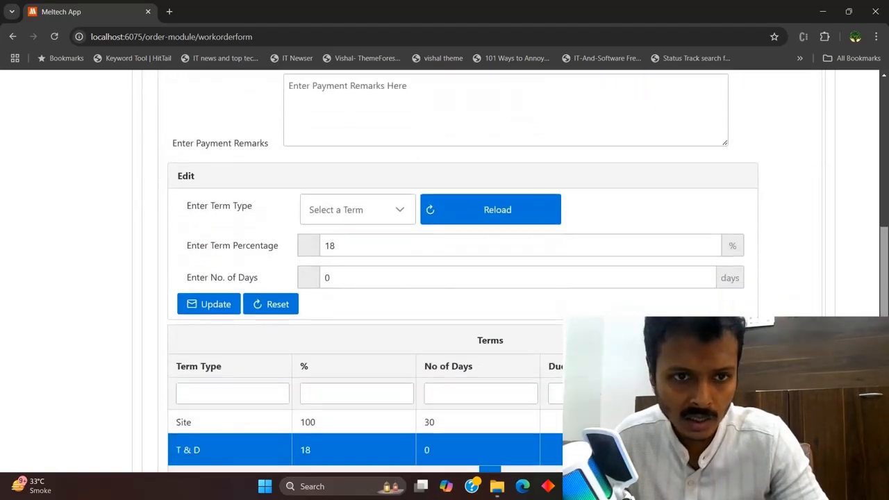
click(441, 422)
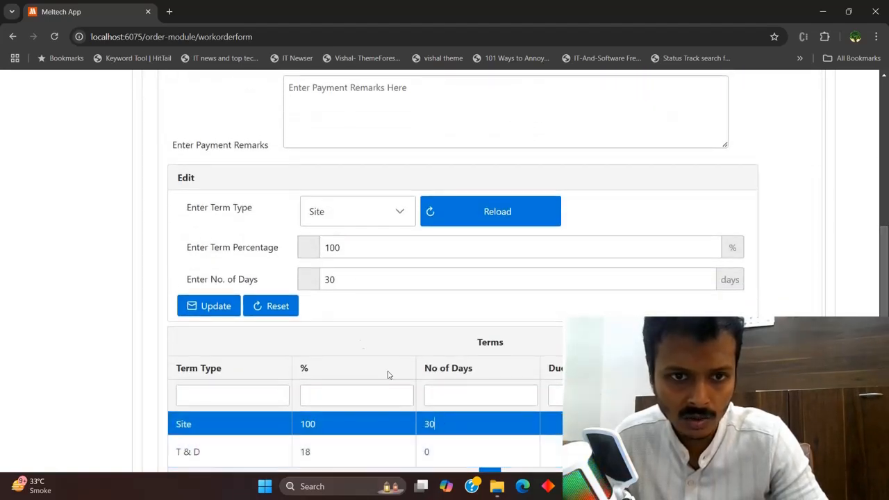
click(402, 215)
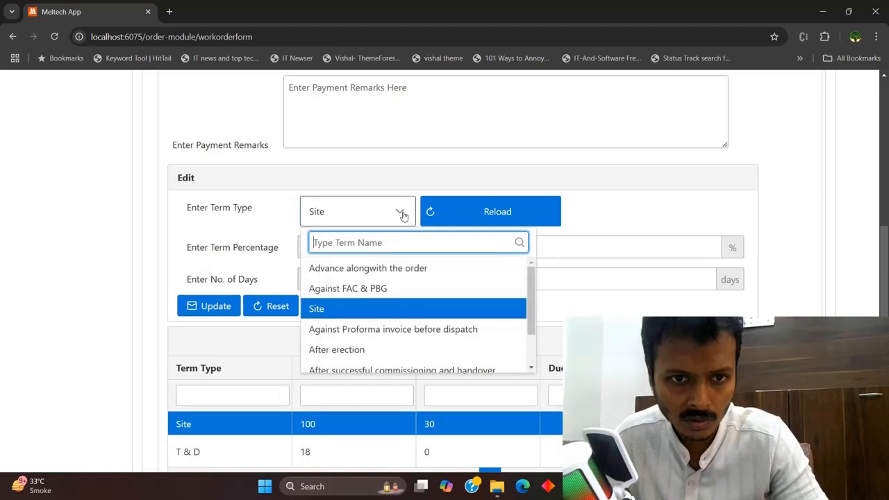
drag(528, 304, 547, 297)
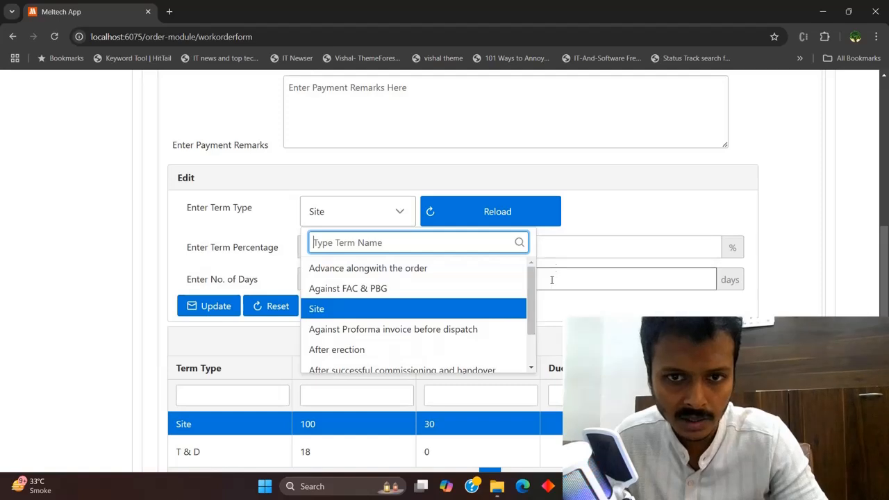
scroll(550, 278, up, 4)
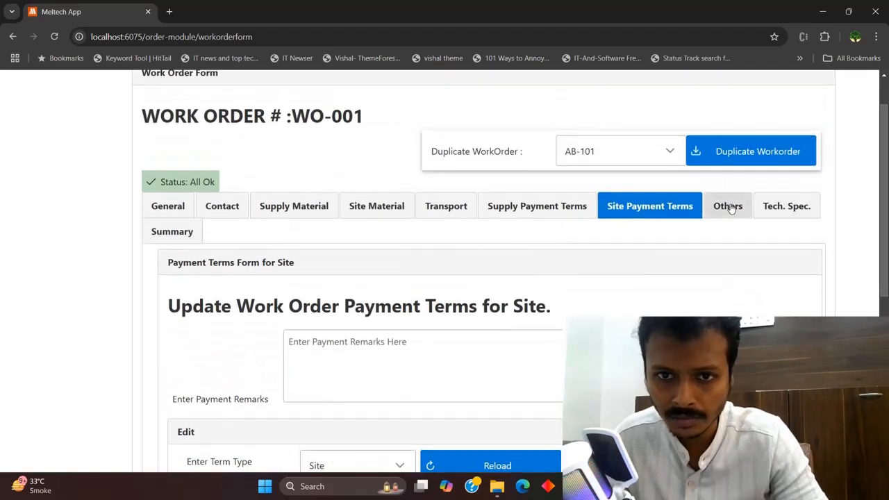
click(728, 207)
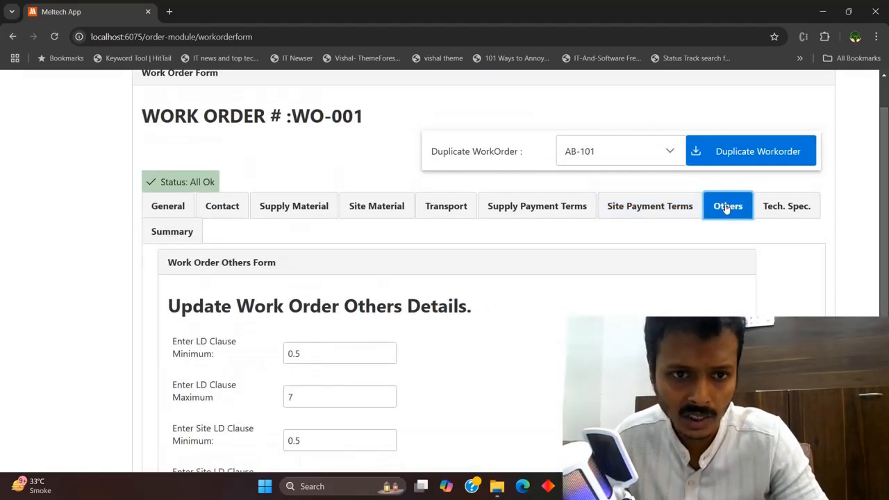
scroll(482, 277, down, 2)
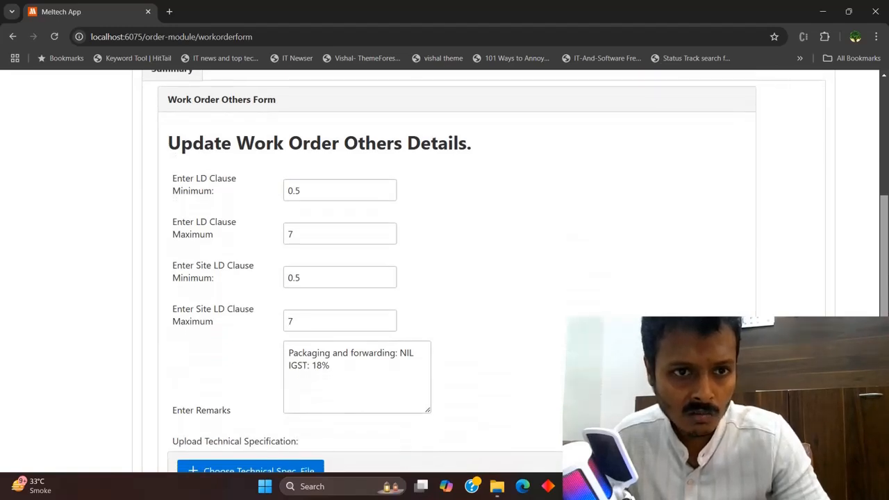
scroll(173, 363, down, 1)
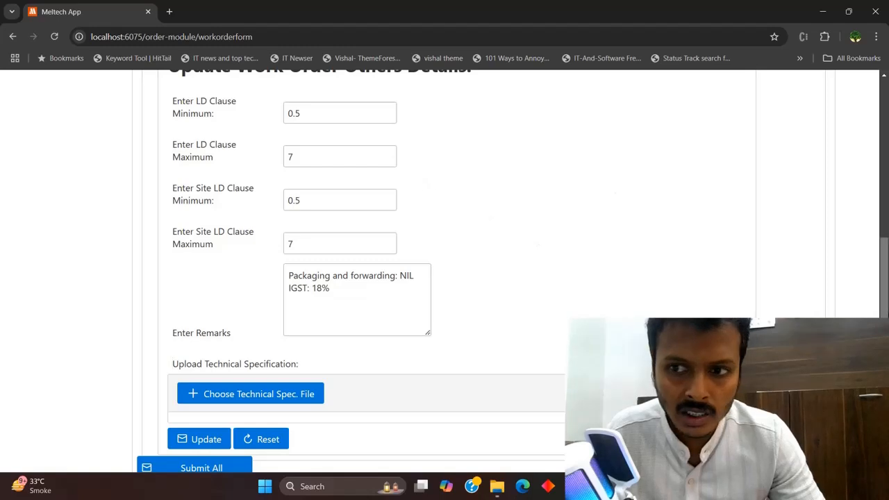
scroll(887, 281, up, 1)
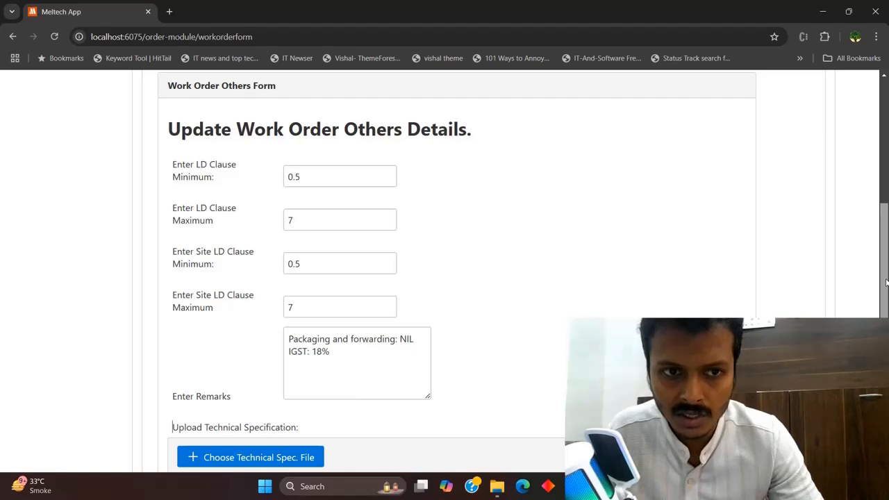
double_click(356, 182)
double_click(291, 218)
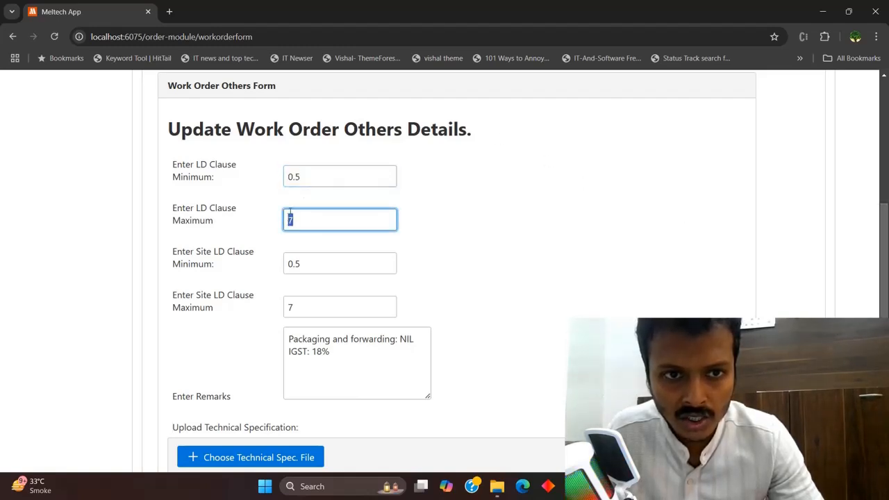
click(309, 176)
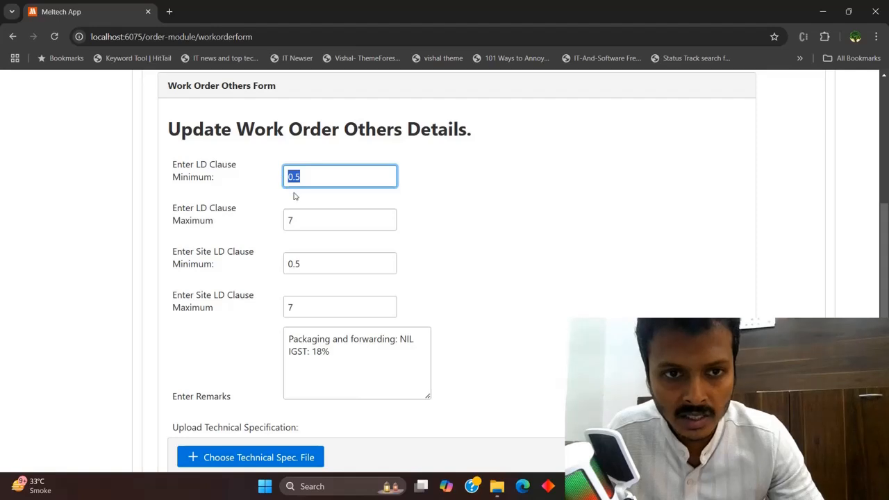
click(307, 224)
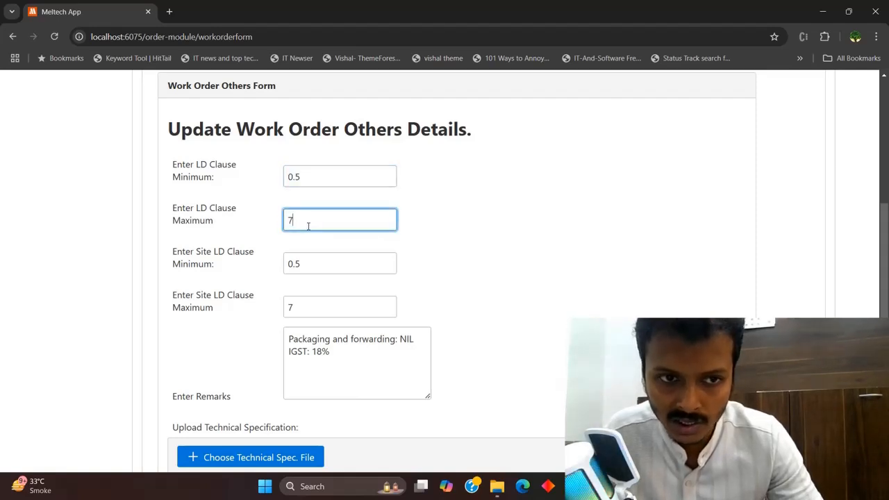
drag(324, 262, 285, 262)
click(314, 265)
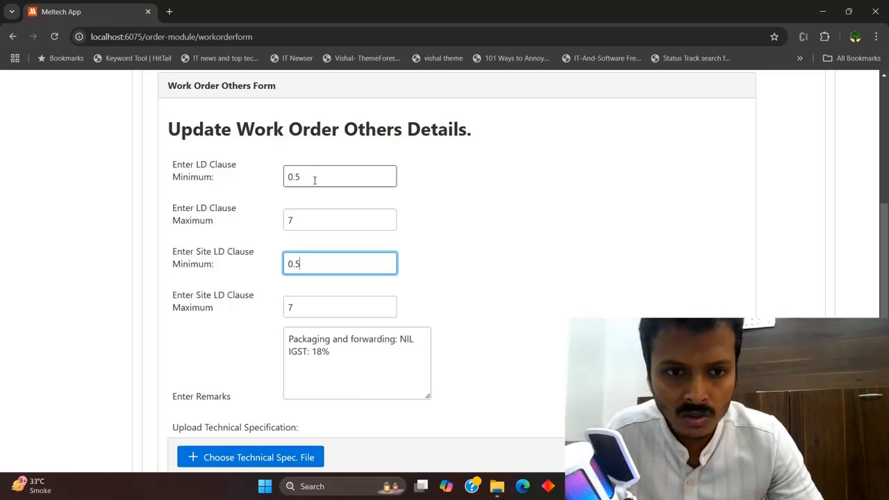
click(340, 308)
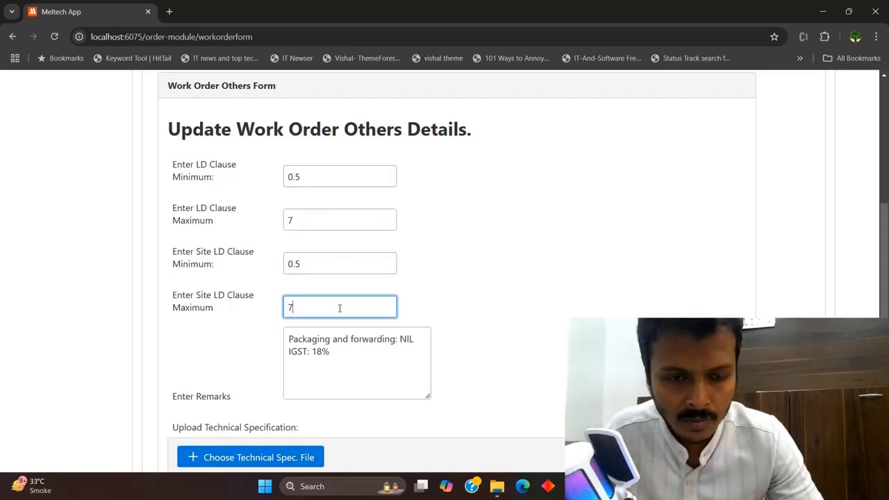
scroll(340, 308, down, 1)
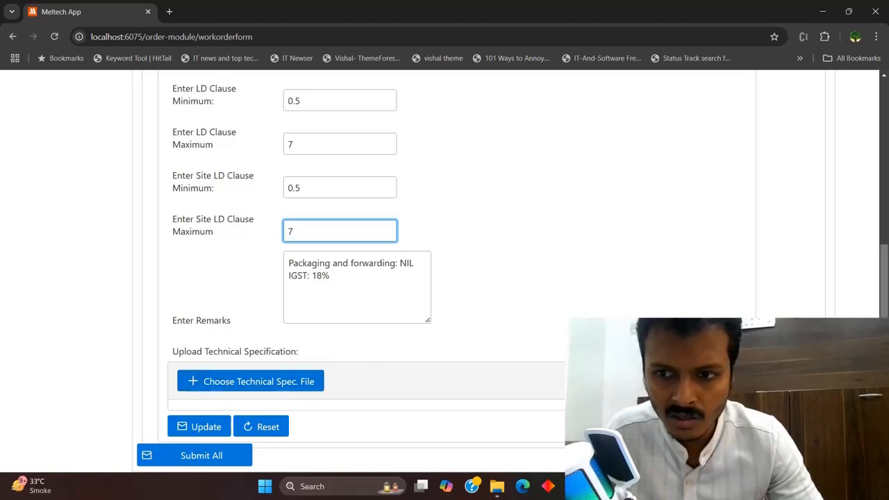
scroll(445, 278, up, 1)
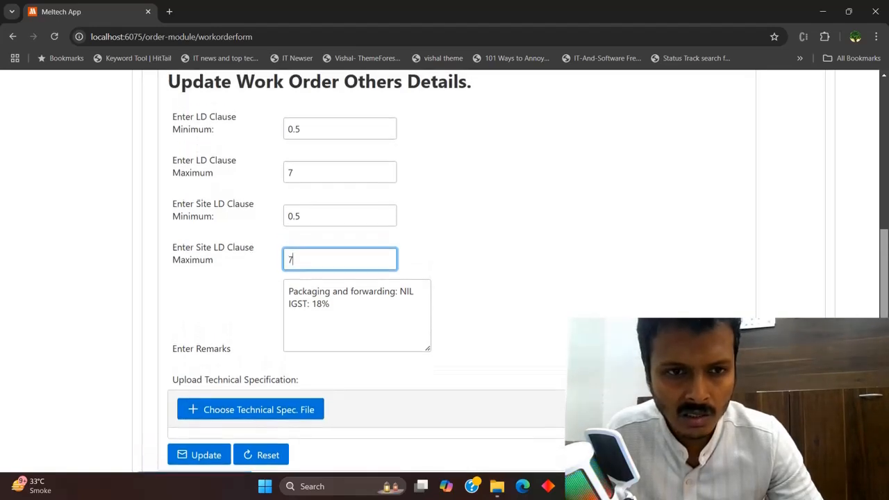
scroll(444, 278, up, 1)
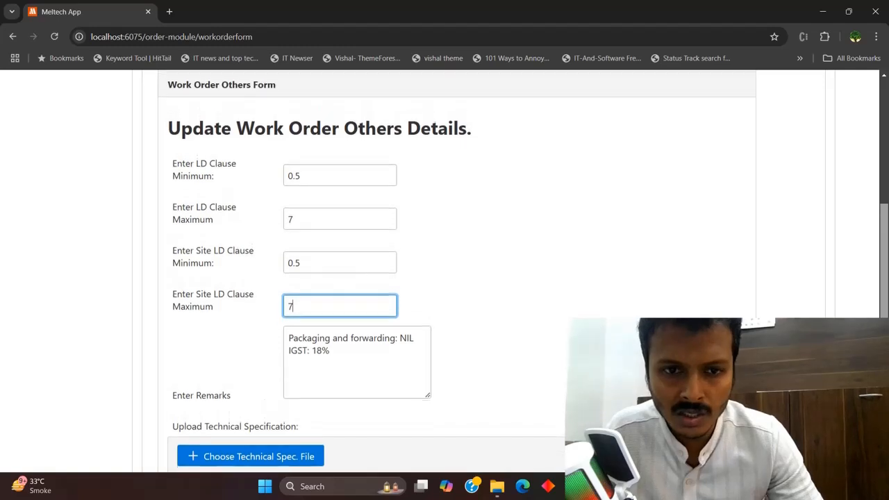
scroll(811, 183, up, 3)
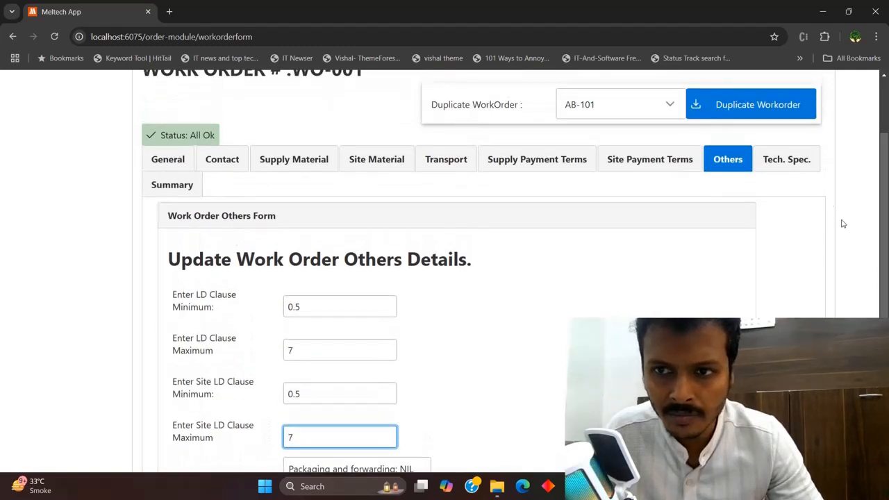
Open the Tech. Spec. form and check Crane Capacity 5T, Span 28.5 and the empty Radius
click(803, 167)
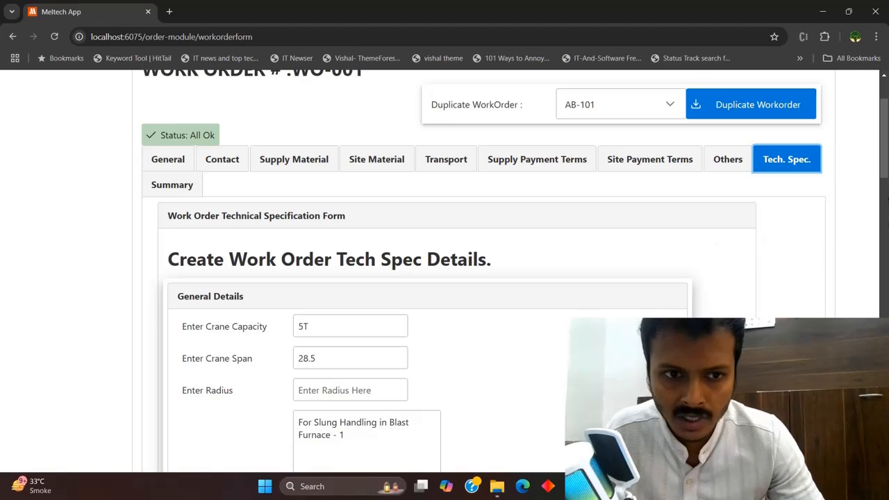
scroll(887, 175, down, 2)
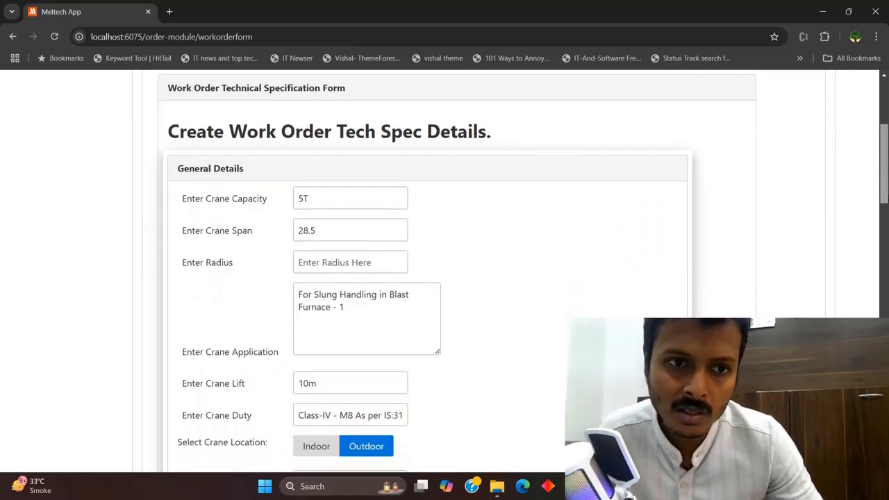
drag(887, 201, 888, 213)
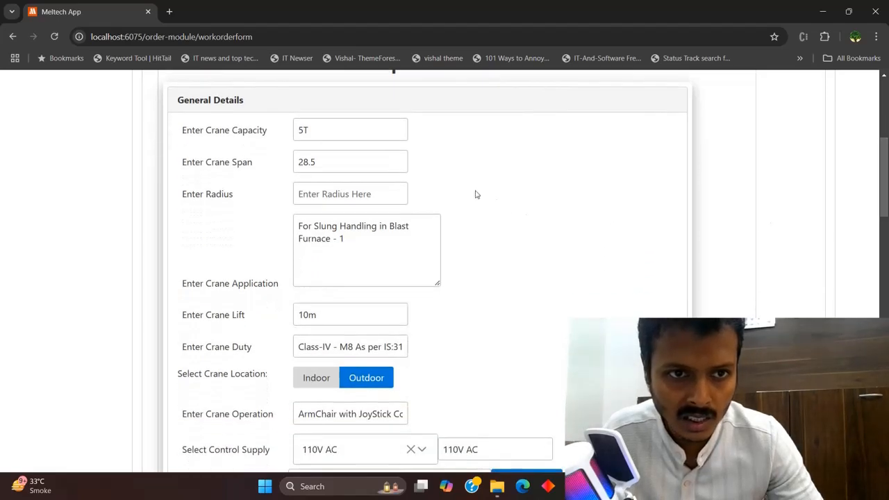
click(317, 133)
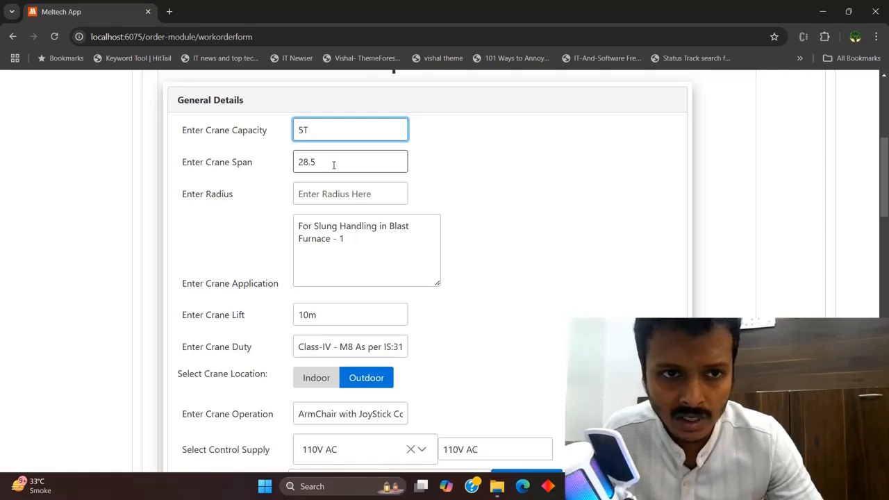
click(334, 165)
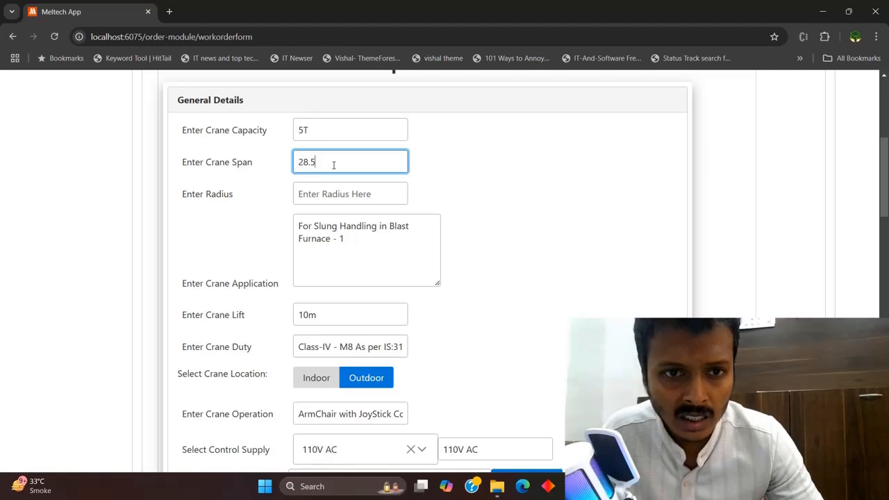
click(351, 194)
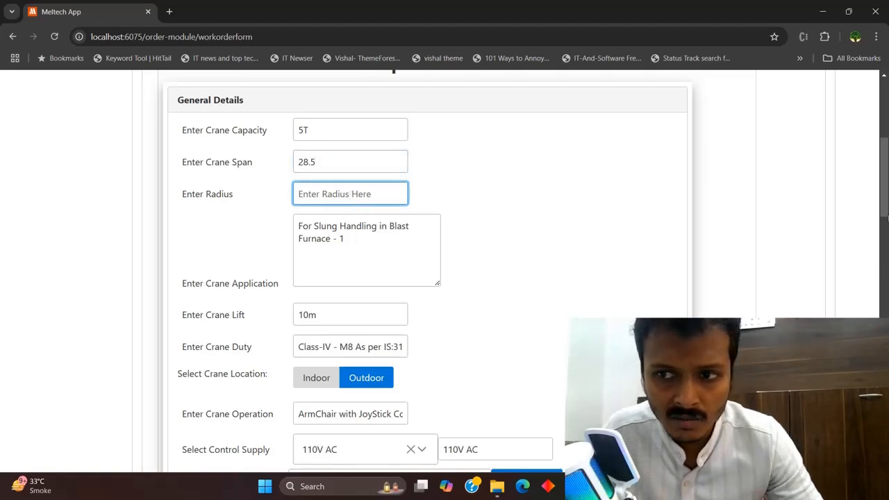
Review the crane application, duty and operation texts, then scroll down to Consultant Details
scroll(887, 218, down, 2)
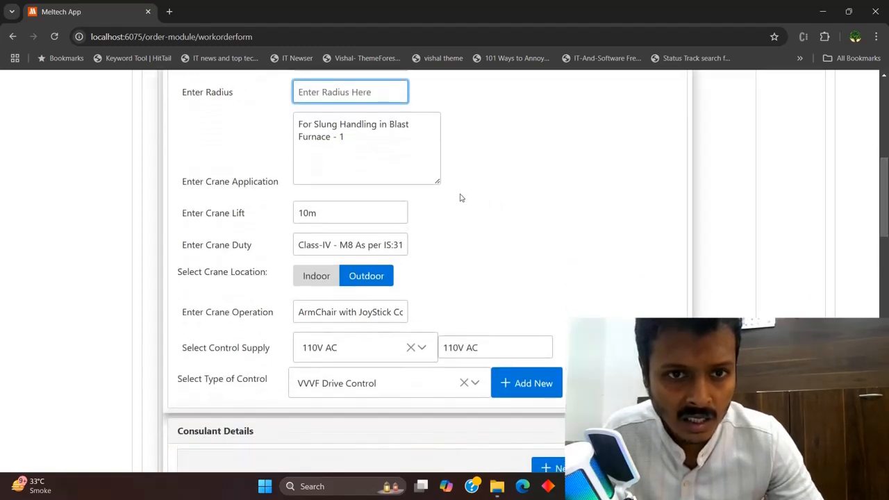
click(358, 151)
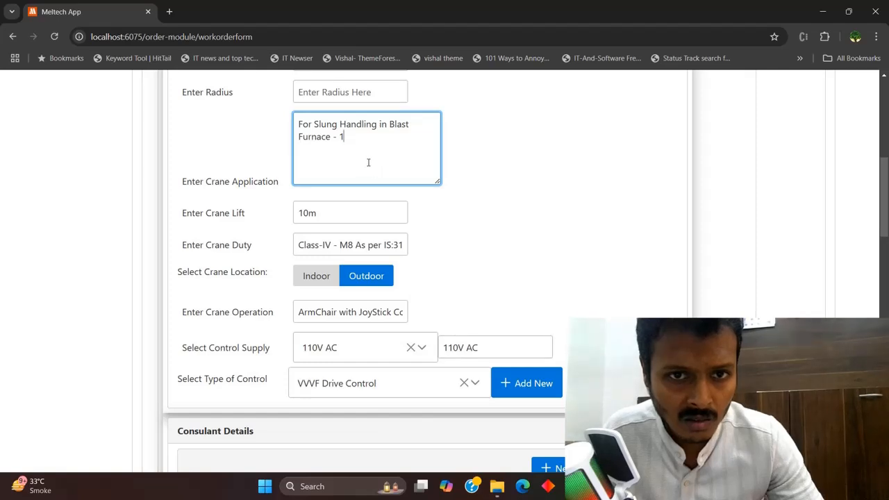
drag(365, 141, 320, 125)
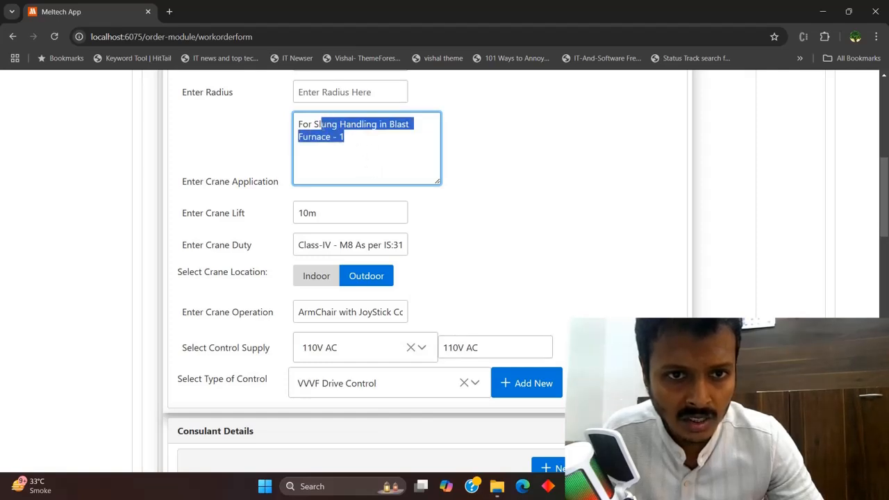
click(363, 141)
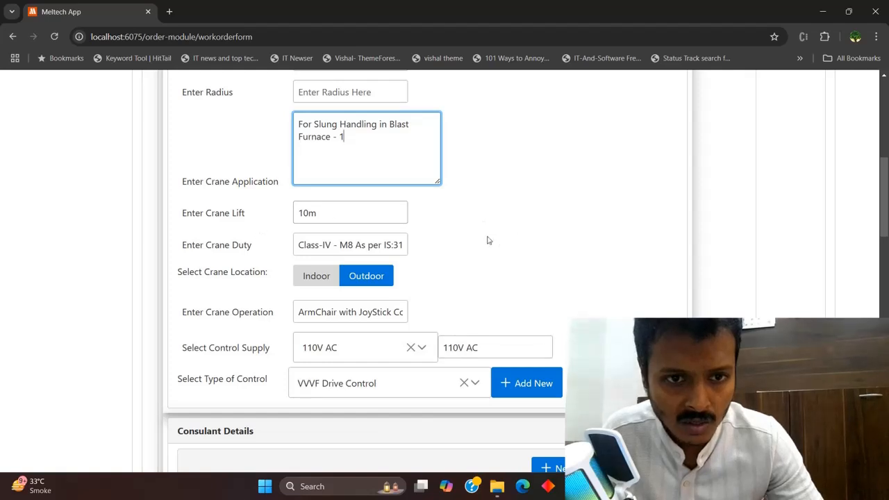
drag(334, 245, 447, 250)
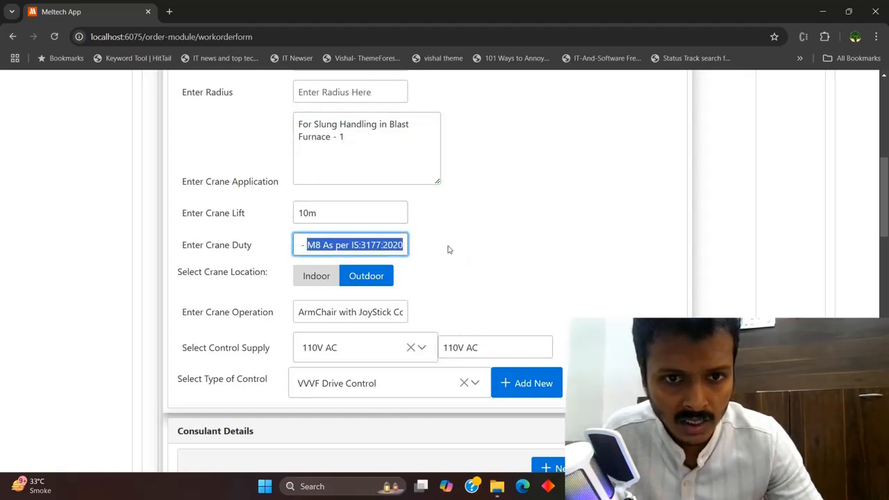
click(455, 250)
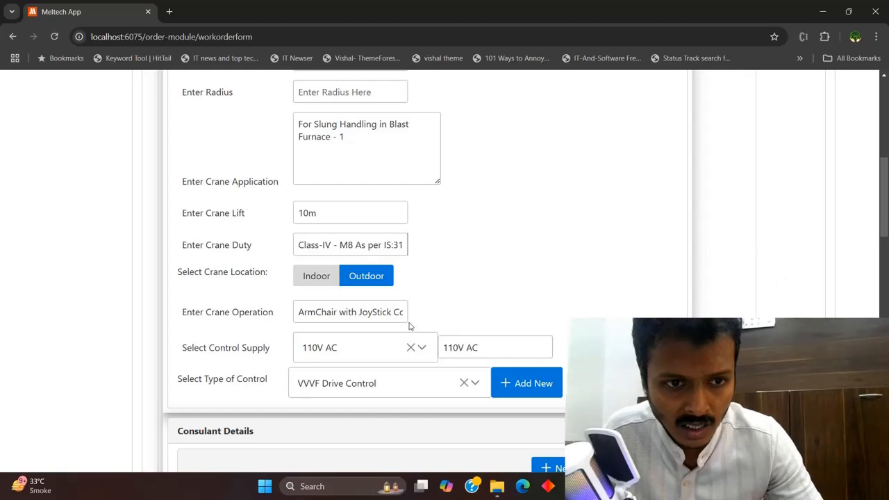
scroll(568, 244, down, 2)
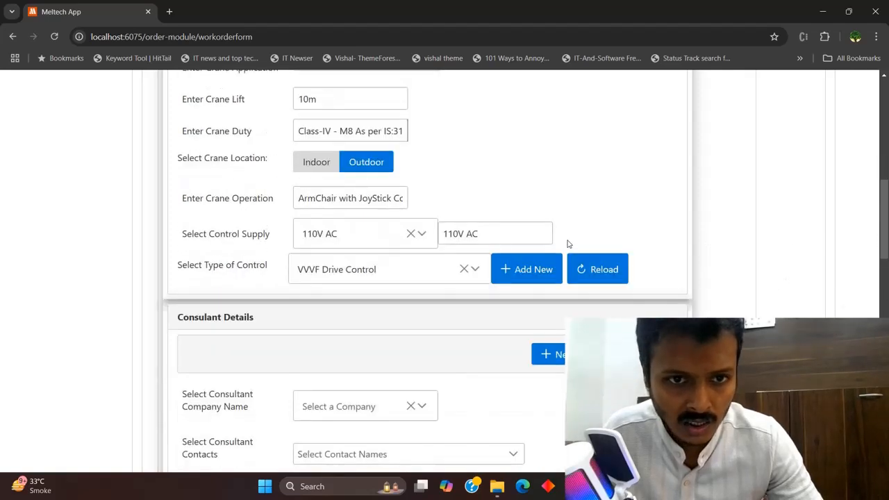
drag(334, 199, 287, 201)
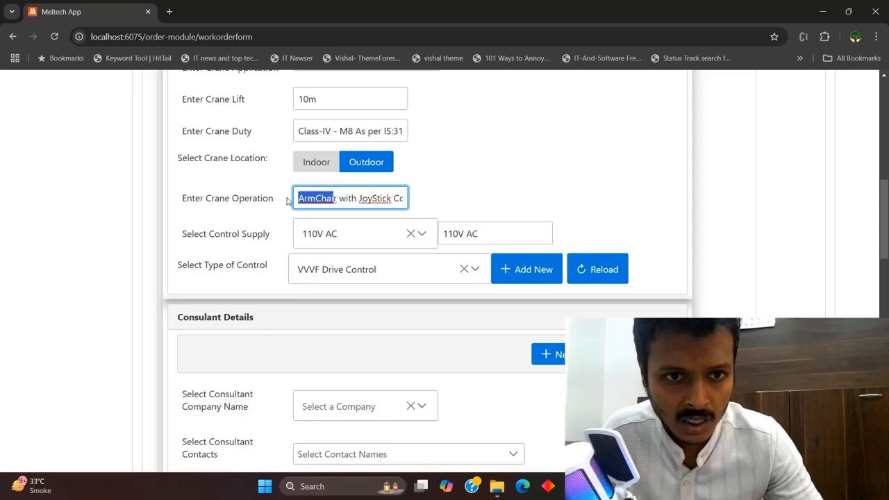
click(340, 198)
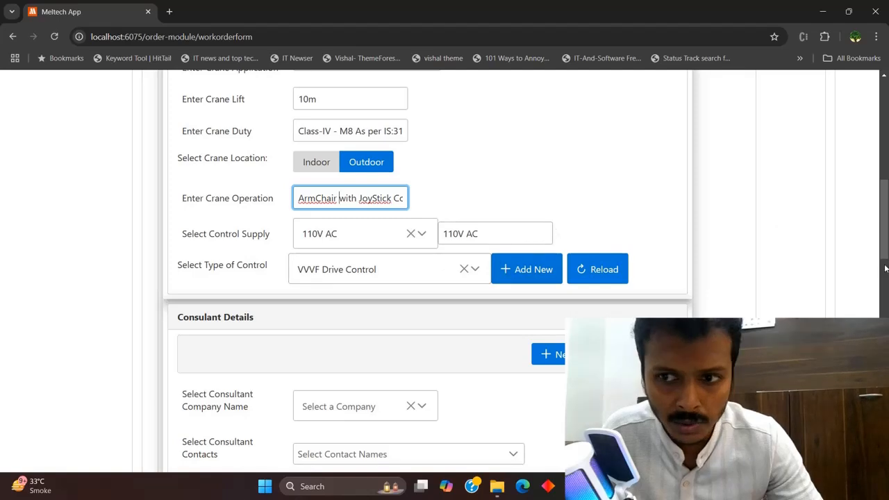
scroll(446, 266, down, 1)
scroll(888, 280, down, 3)
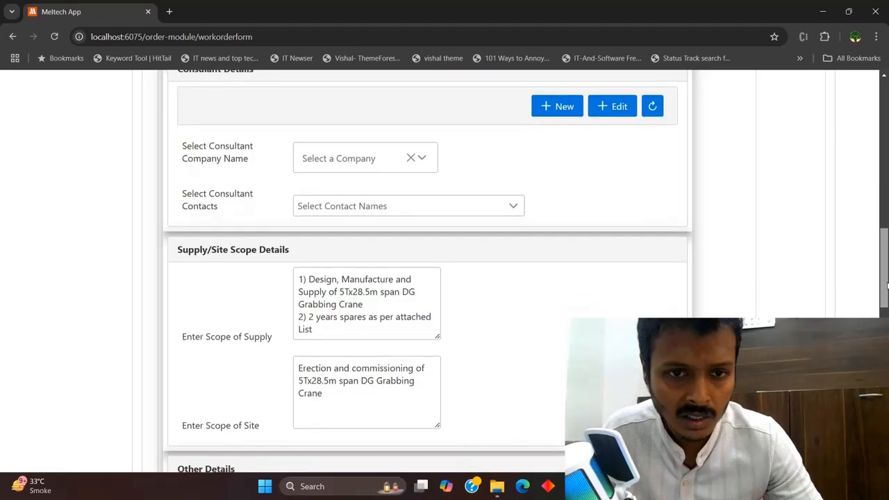
scroll(887, 280, down, 3)
scroll(887, 280, down, 8)
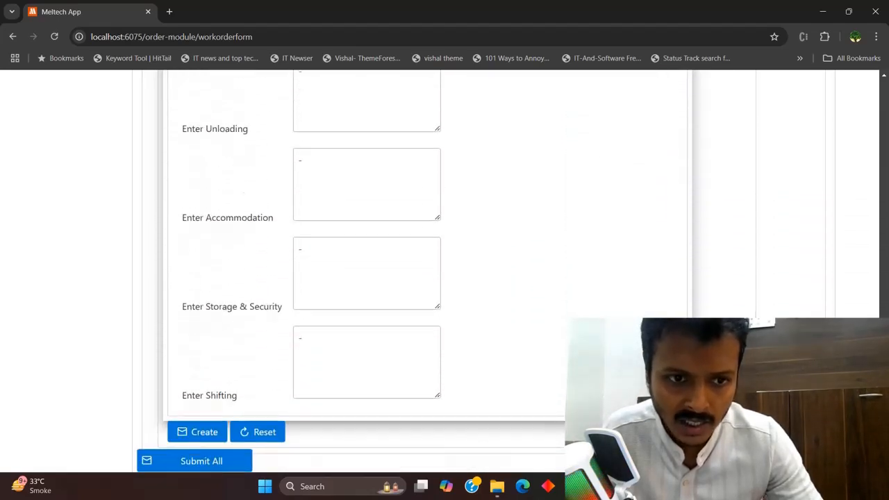
scroll(445, 277, up, 8)
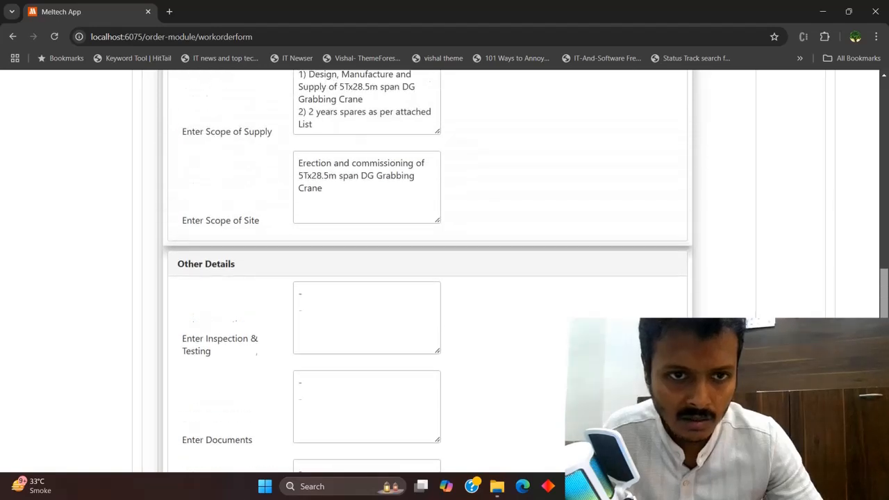
scroll(445, 278, up, 2)
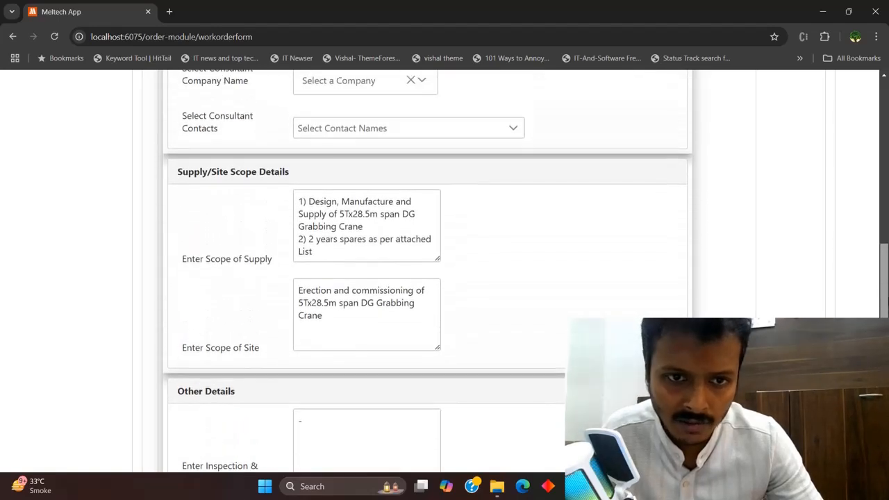
scroll(494, 283, up, 2)
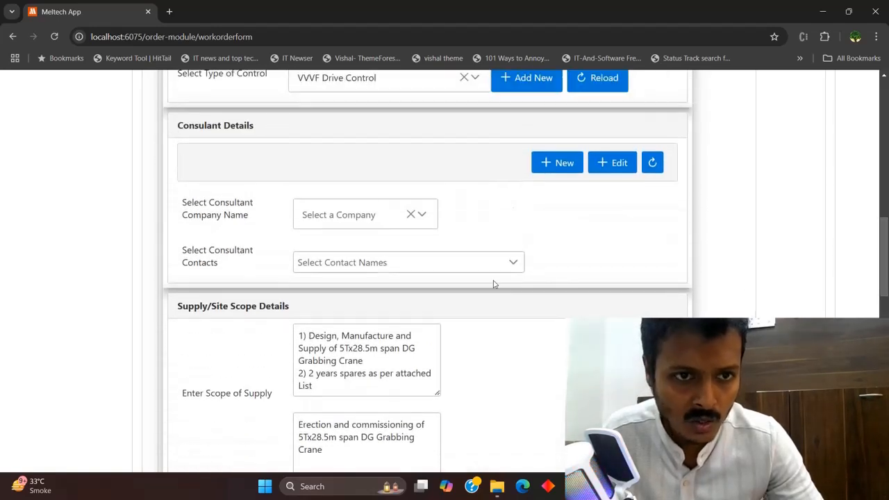
click(353, 215)
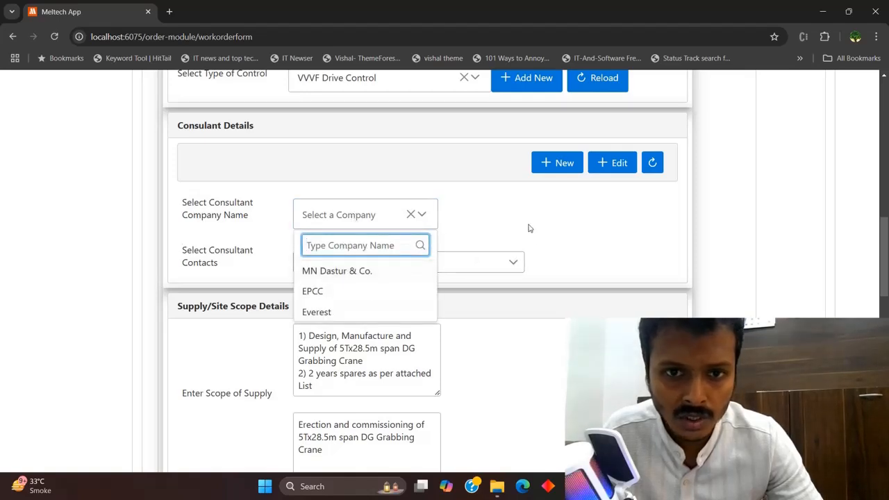
click(498, 266)
click(497, 267)
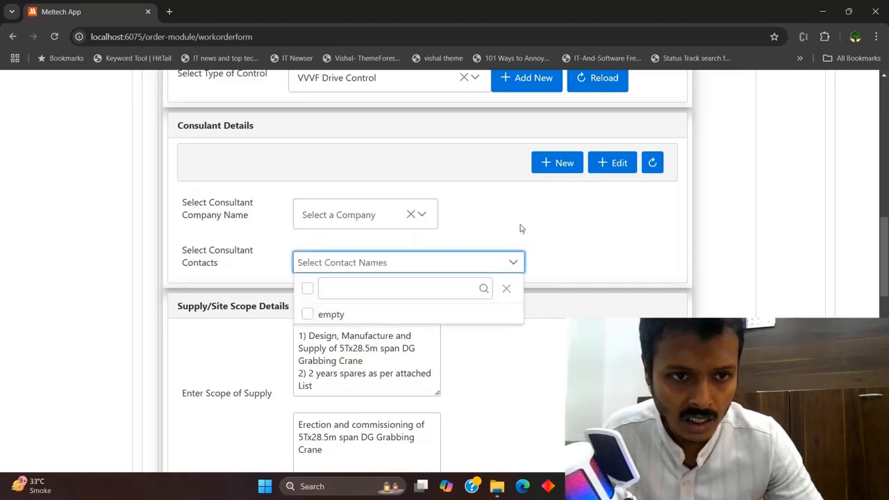
click(545, 220)
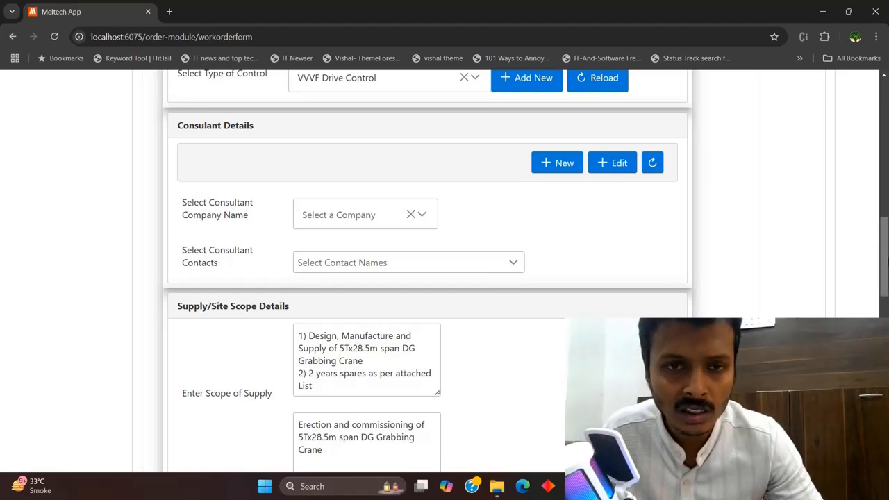
drag(887, 257, 886, 148)
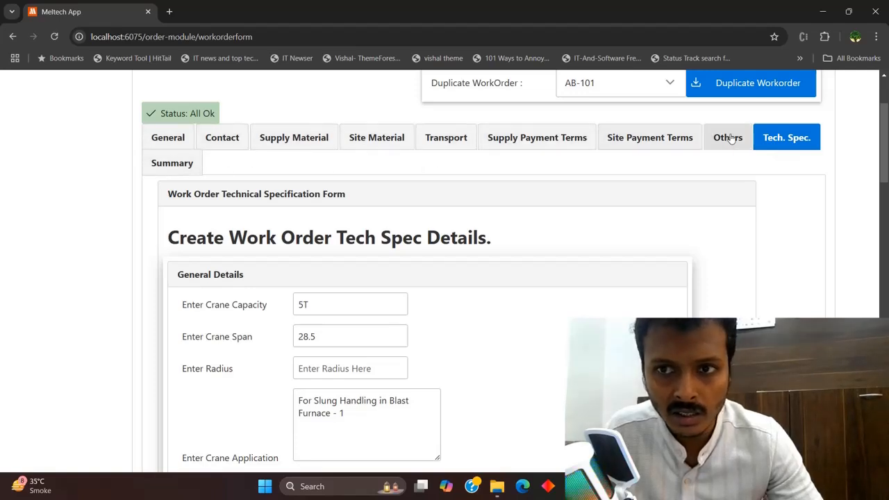
Bring up the WO-001 Work Order Summary and scroll through its upper sections
click(180, 166)
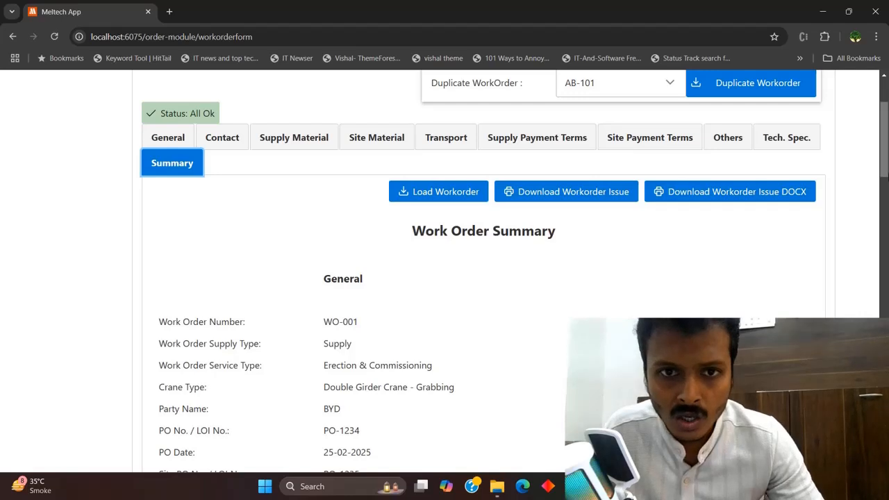
scroll(483, 271, down, 1)
scroll(483, 271, down, 2)
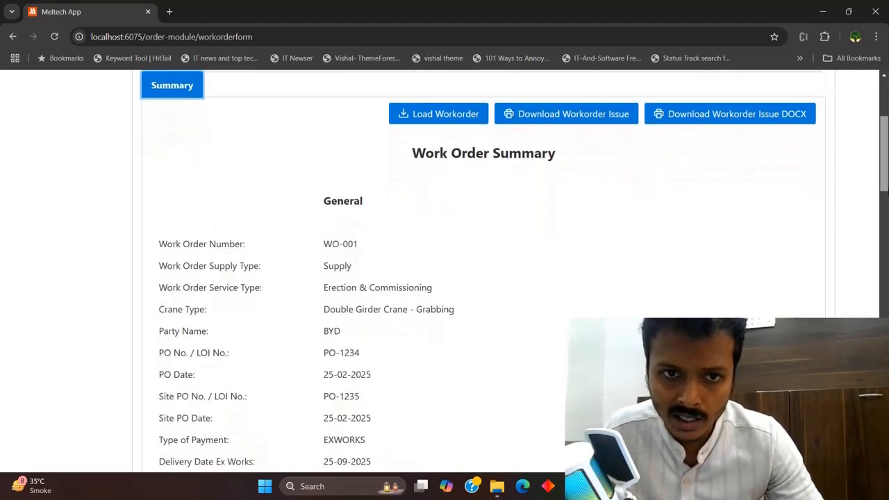
scroll(483, 271, down, 2)
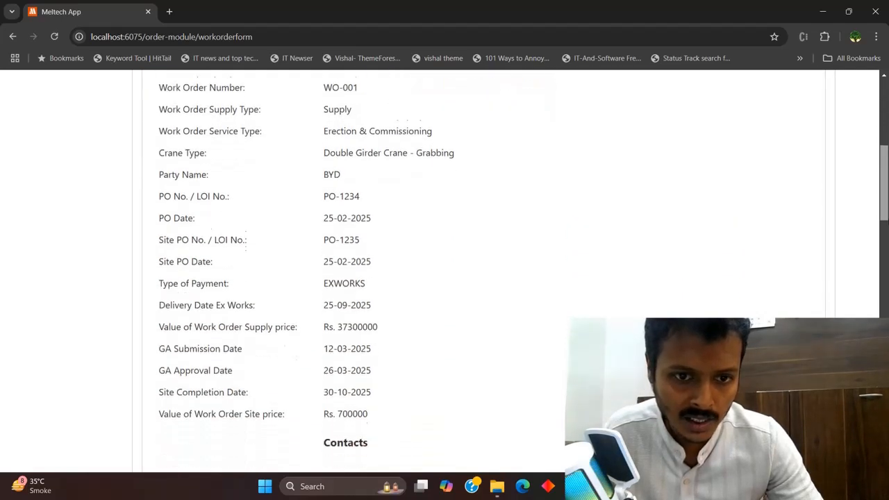
scroll(483, 270, down, 1)
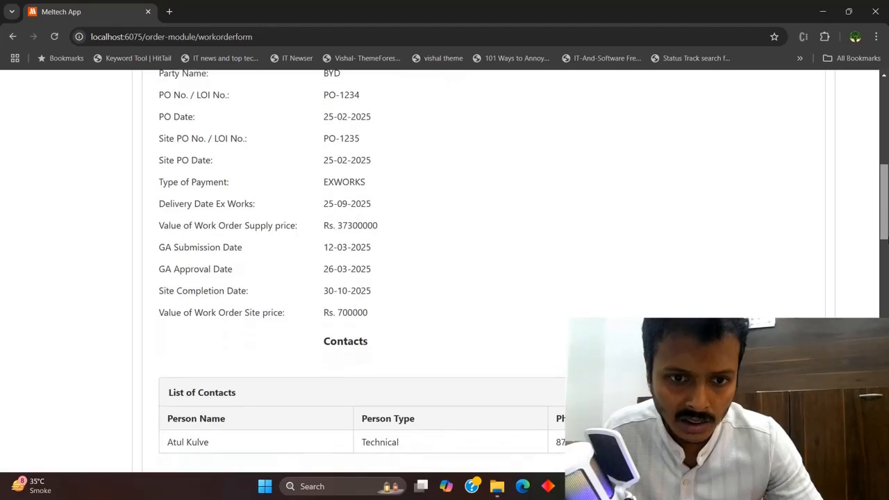
scroll(483, 271, up, 5)
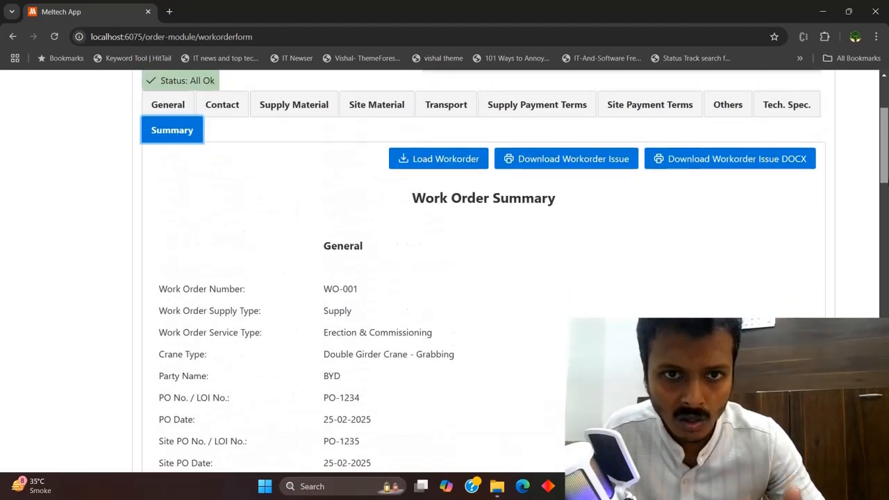
scroll(483, 271, down, 2)
scroll(483, 271, down, 3)
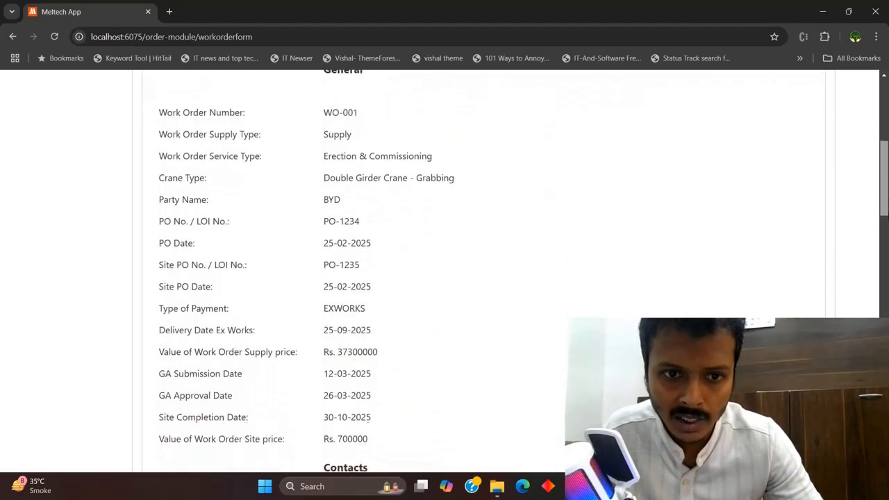
scroll(760, 299, up, 1)
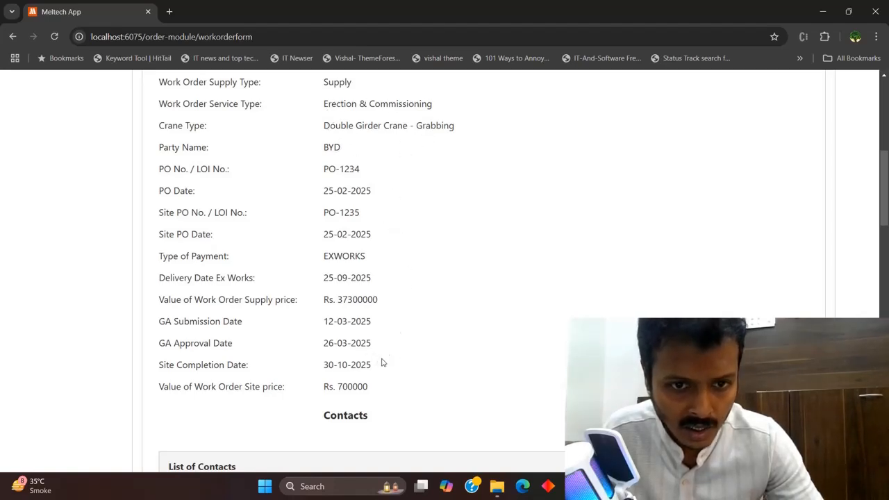
Check the supply price 37300000, site price 700000 and the contact's type and phone
double_click(350, 300)
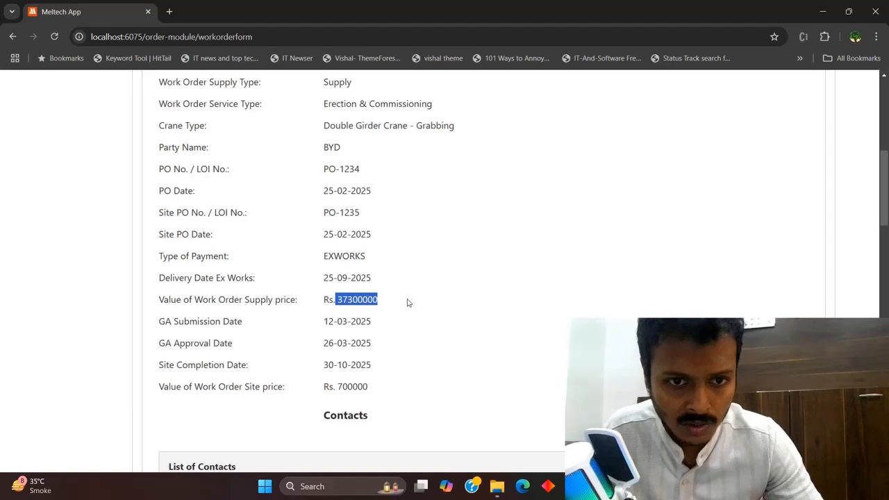
drag(338, 387, 369, 387)
click(371, 343)
drag(887, 202, 887, 243)
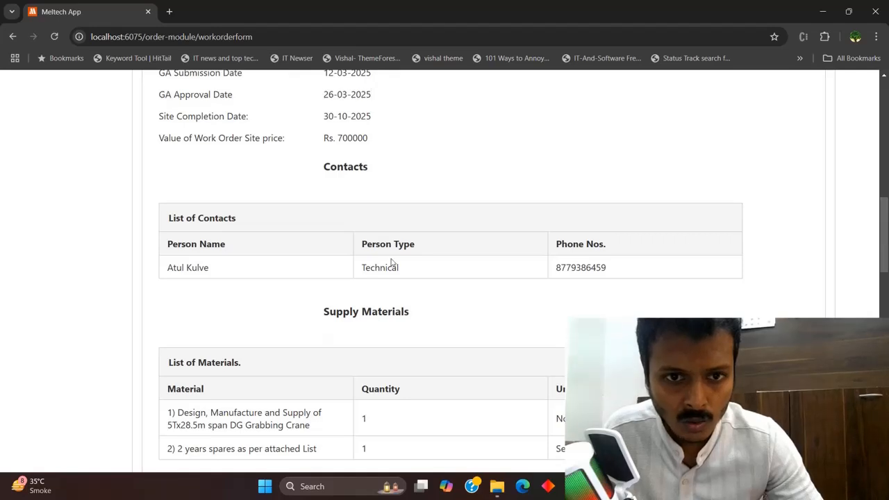
drag(609, 276, 369, 278)
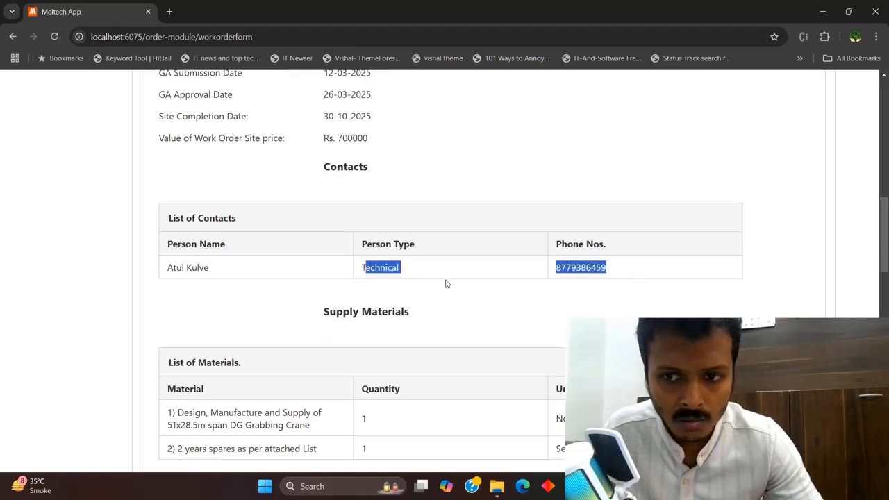
click(448, 284)
Scroll through the remaining crane specs and scope sections down to the Submit All button
scroll(379, 227, down, 2)
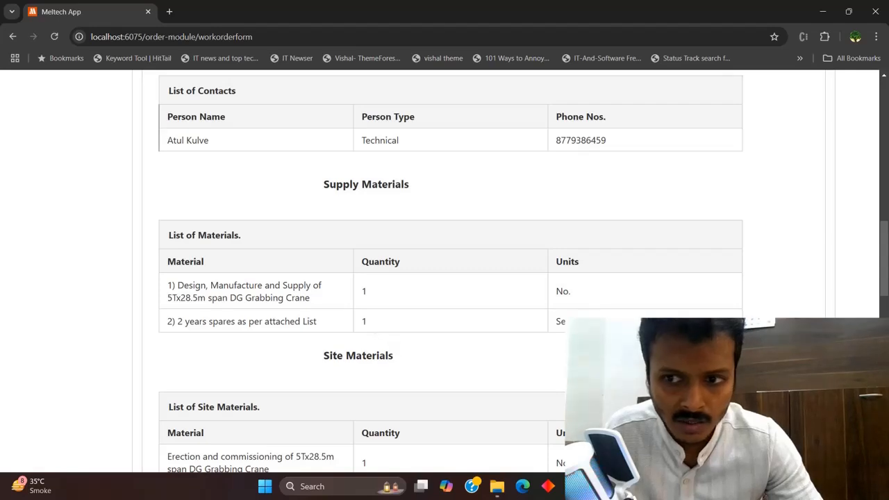
scroll(396, 299, down, 2)
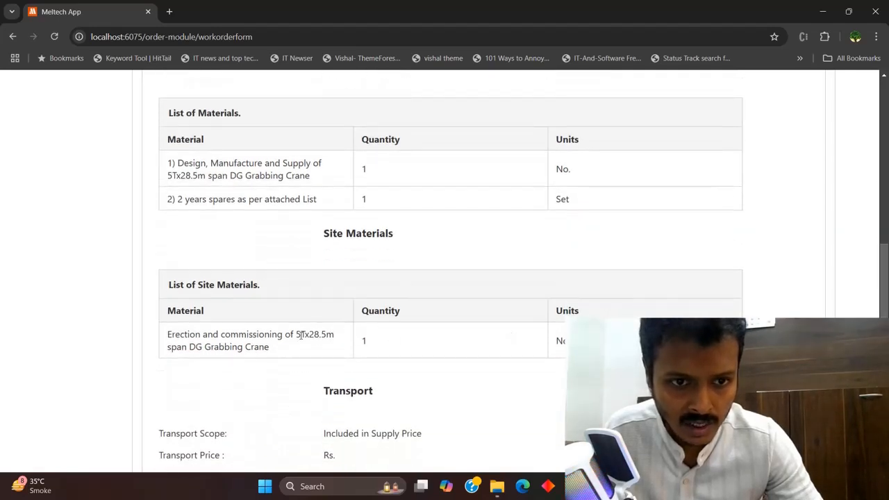
scroll(450, 271, down, 2)
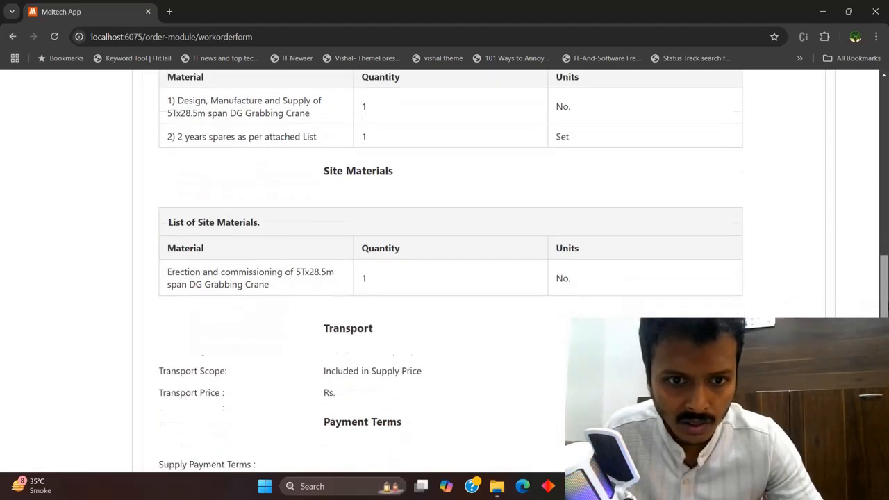
scroll(450, 271, down, 1)
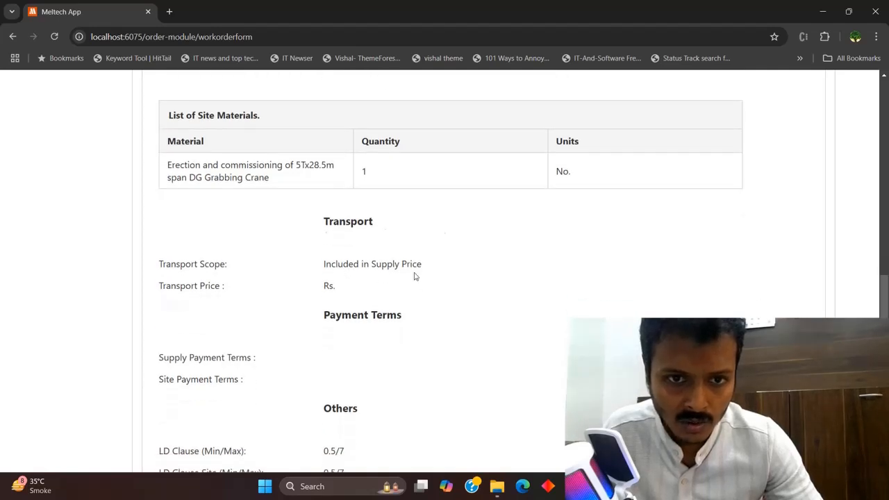
scroll(414, 276, down, 2)
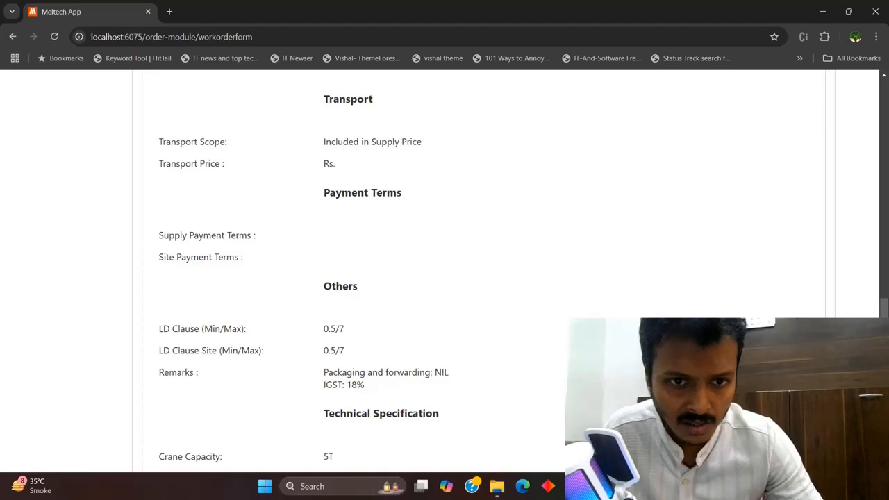
scroll(445, 271, down, 2)
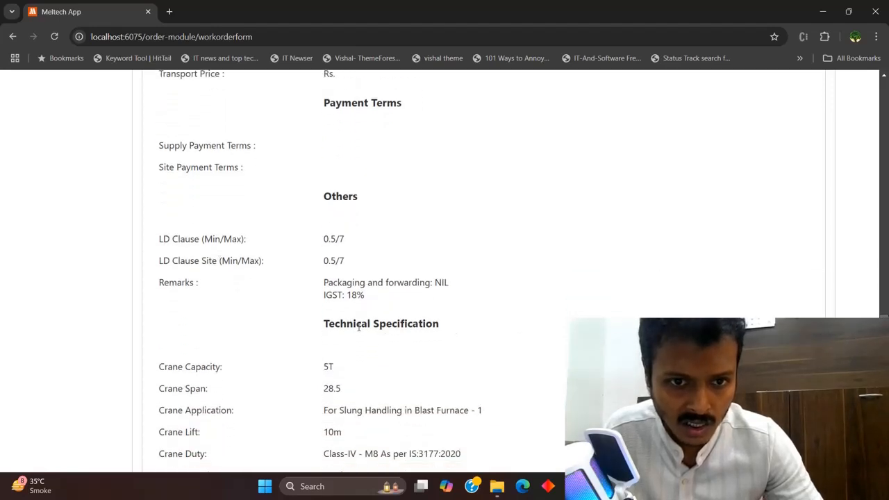
scroll(445, 271, down, 3)
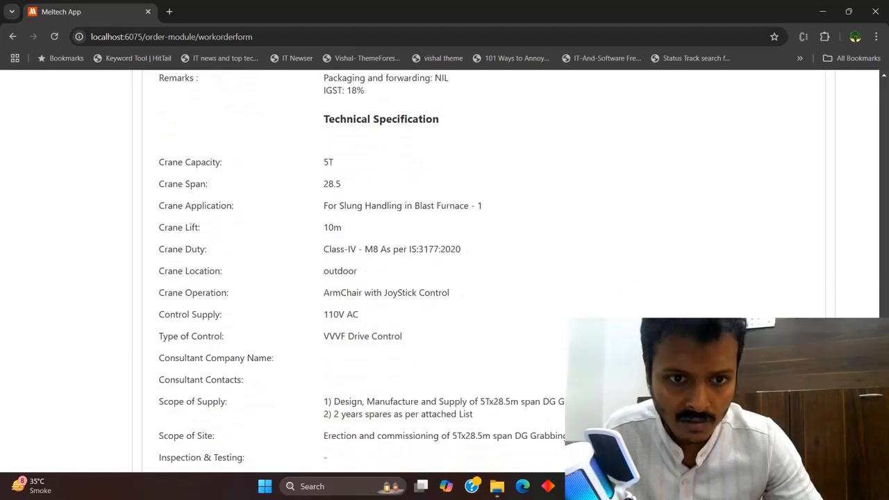
scroll(347, 278, down, 3)
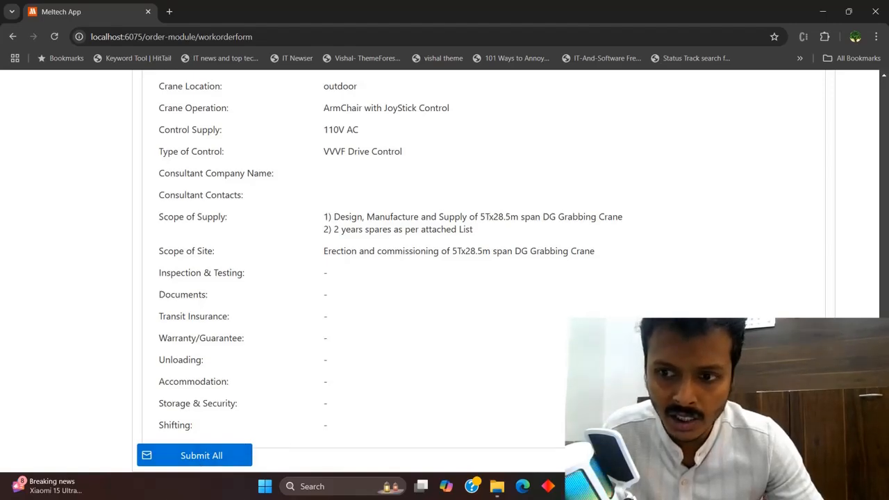
scroll(445, 277, up, 15)
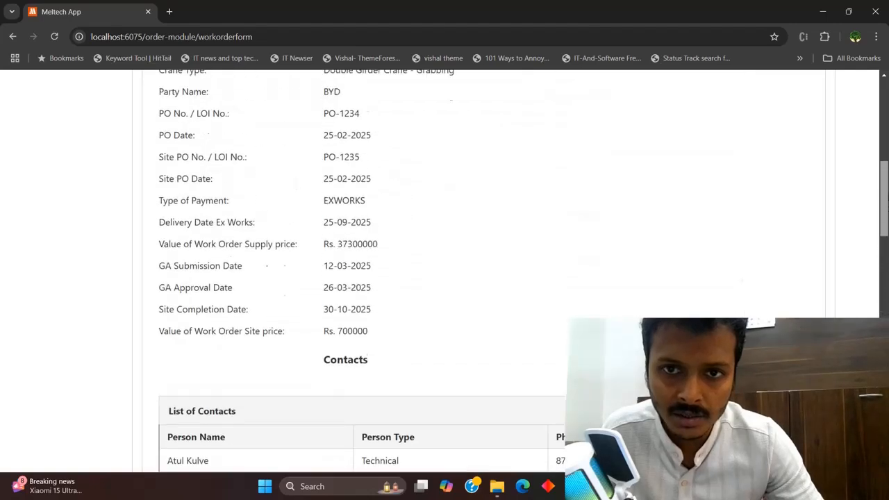
scroll(445, 278, up, 5)
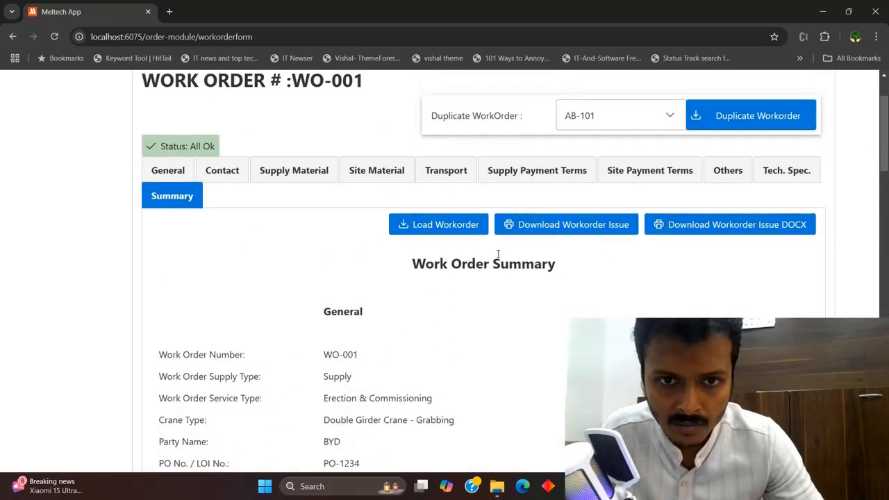
scroll(462, 238, down, 15)
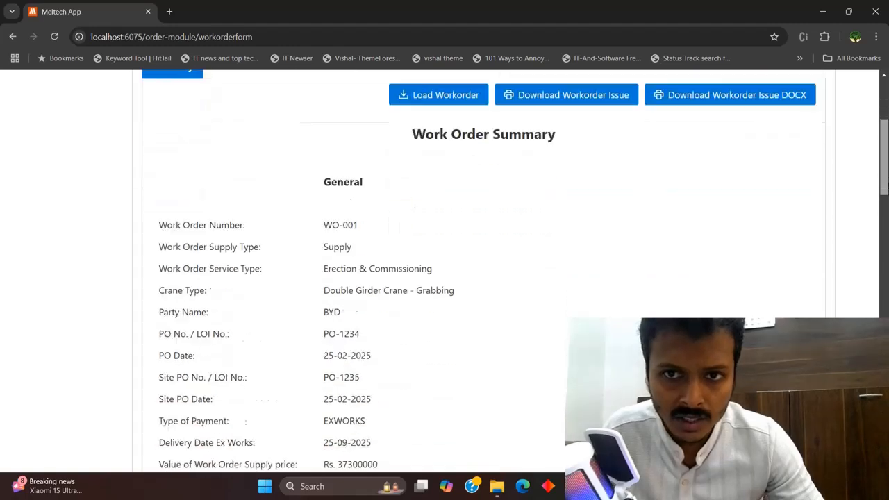
scroll(445, 278, down, 1)
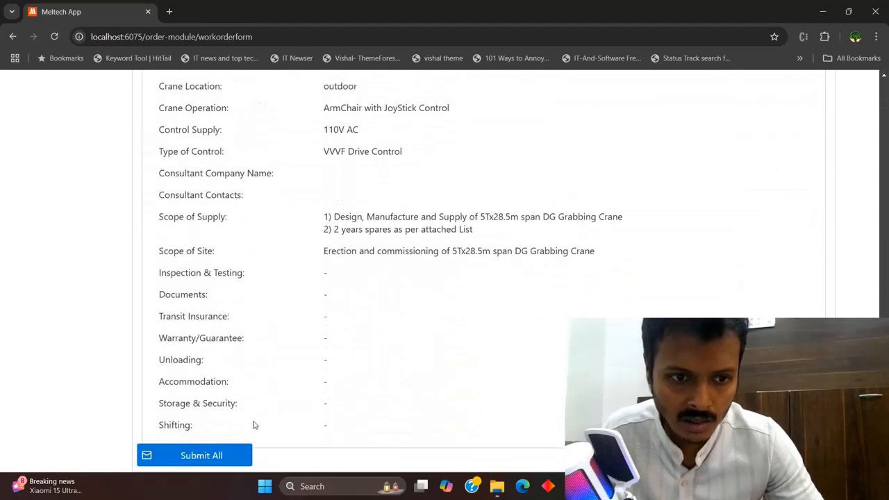
Submit WO-001 with Submit All, then open the menu and scroll to the WorkOrder section
click(225, 458)
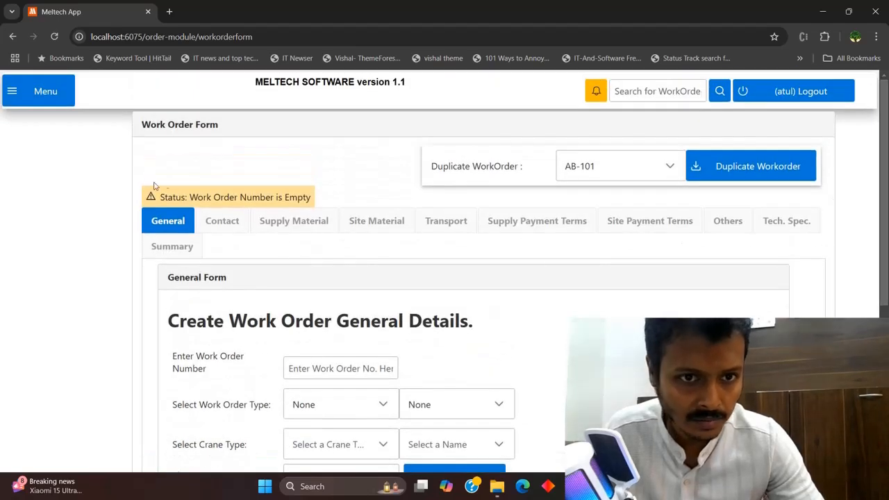
click(56, 94)
scroll(185, 159, down, 2)
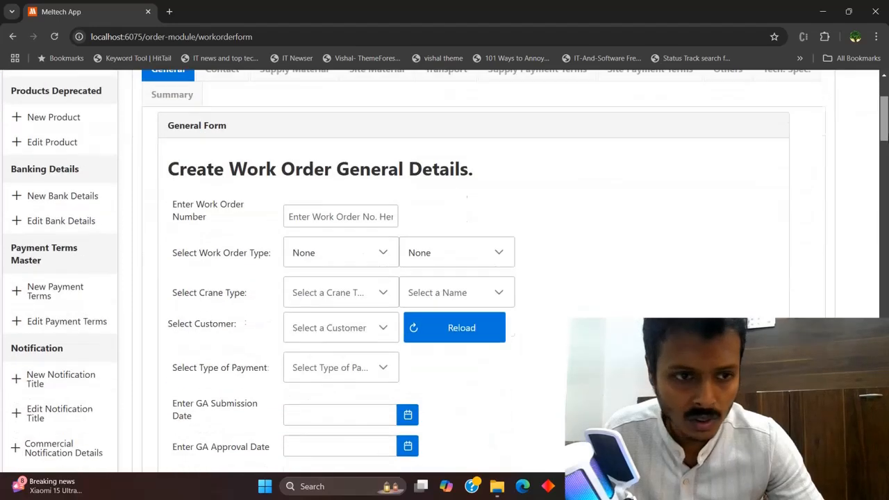
scroll(416, 278, down, 15)
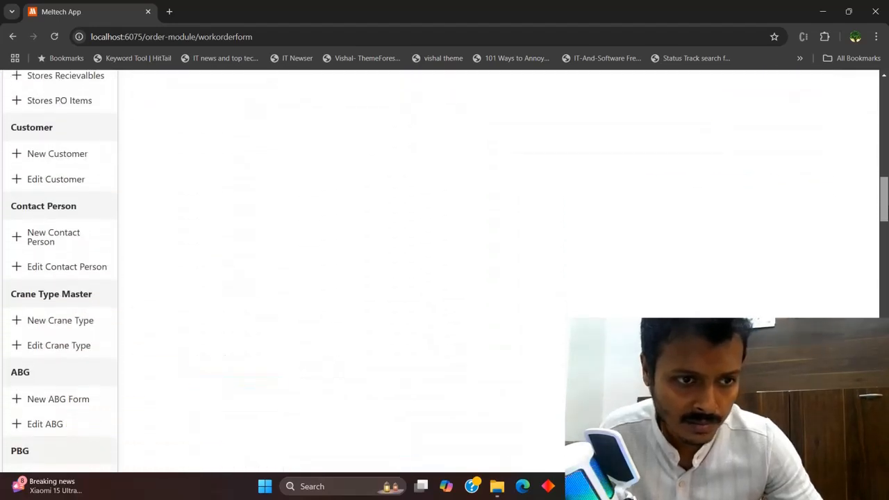
scroll(59, 271, down, 4)
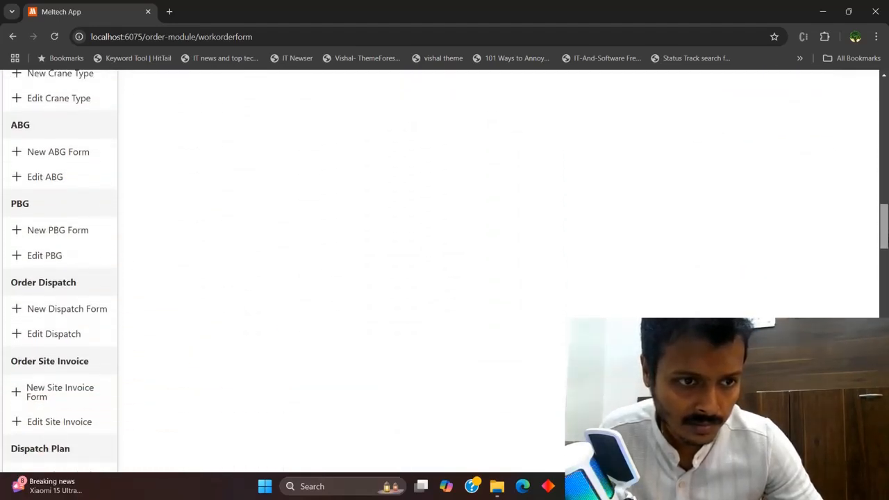
scroll(245, 192, down, 5)
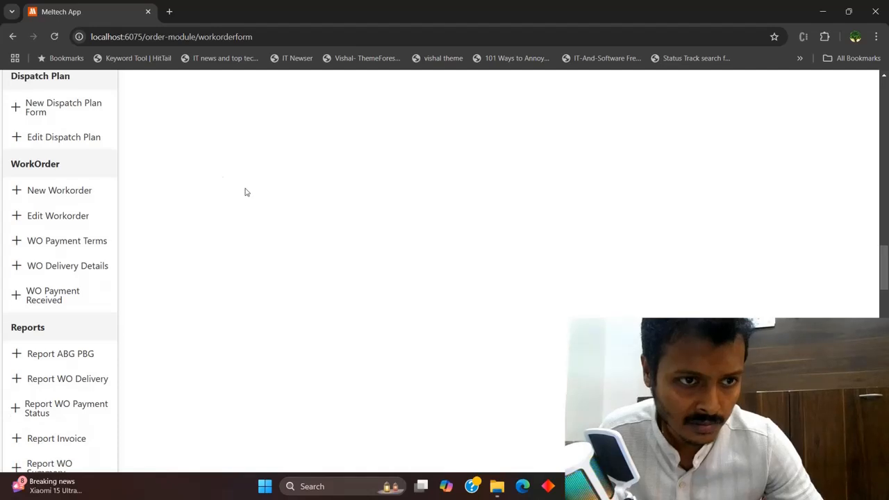
Open WO-001 from the work order list and print its summary as WOSUMMARY (1).pdf
click(55, 216)
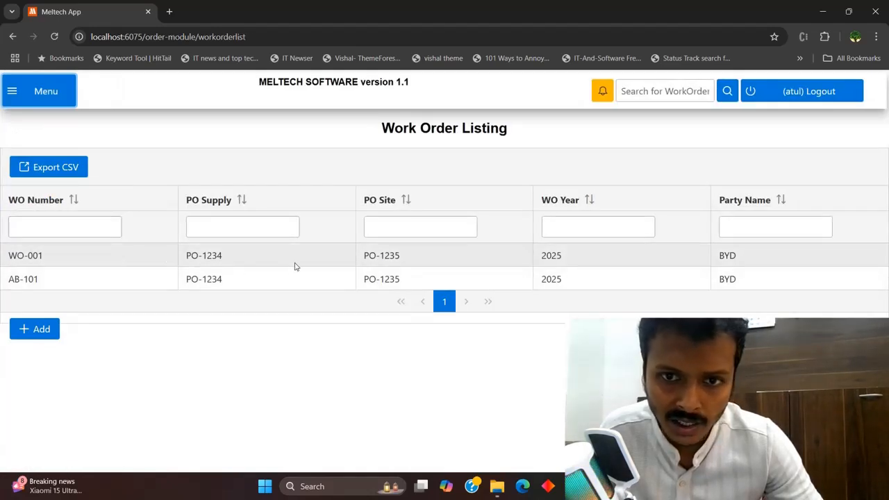
click(296, 264)
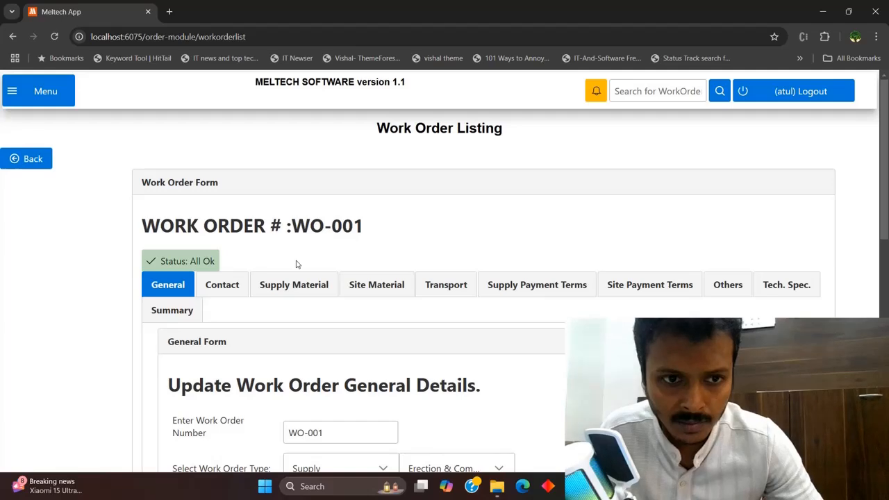
click(191, 315)
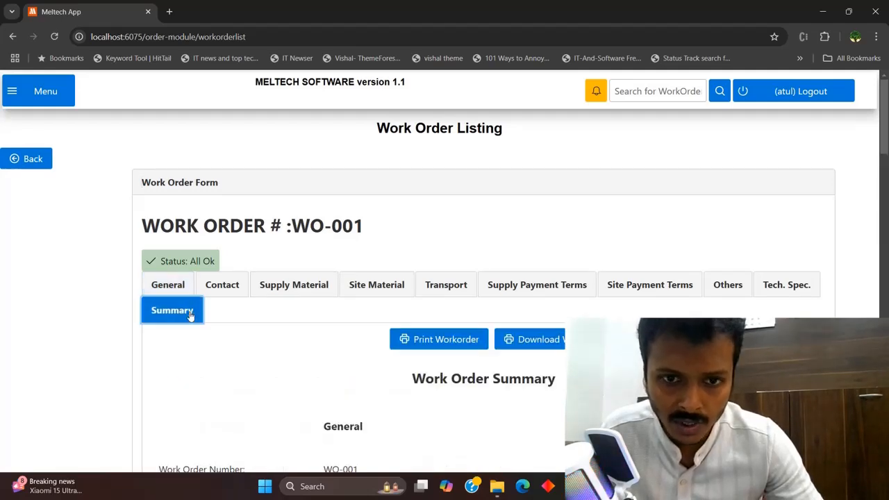
click(450, 347)
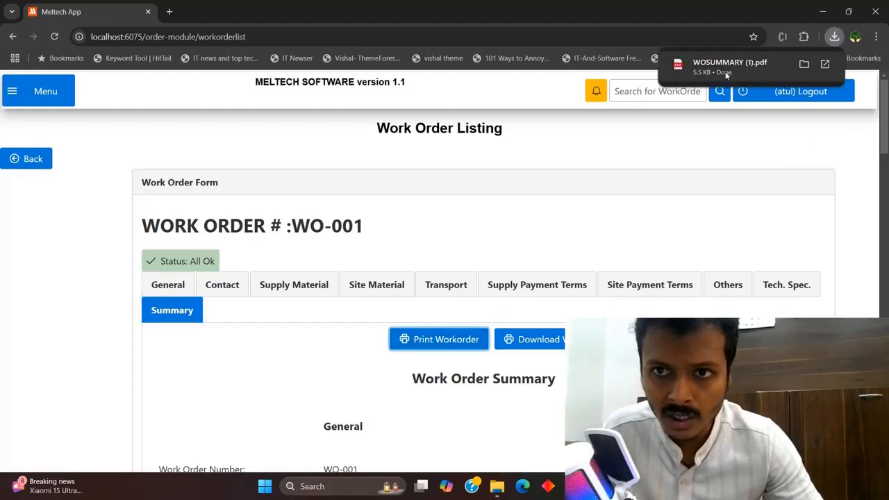
click(725, 69)
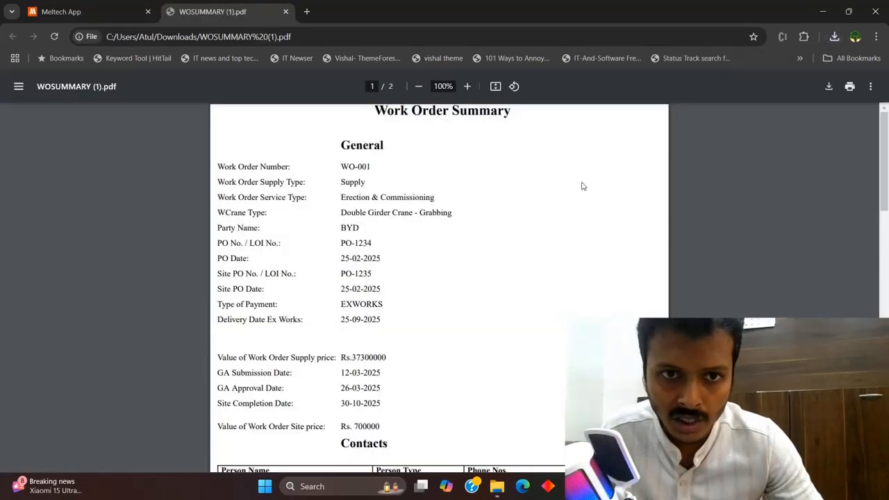
drag(888, 182, 839, 136)
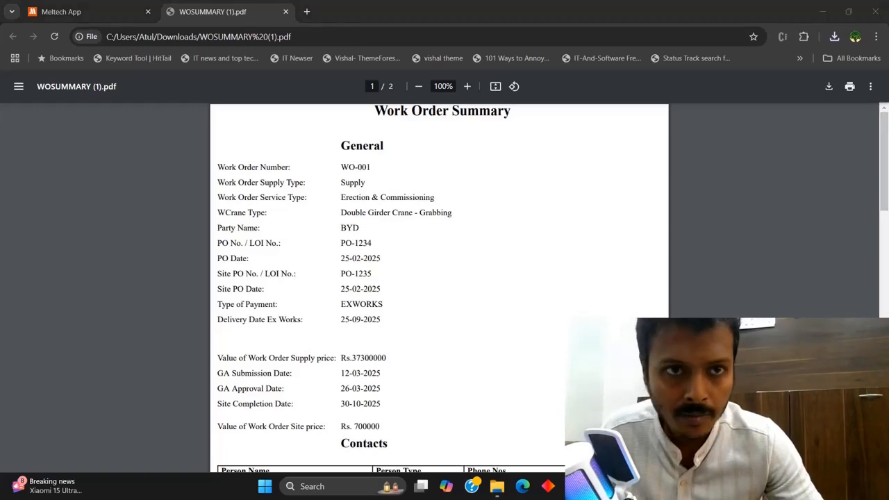
click(285, 12)
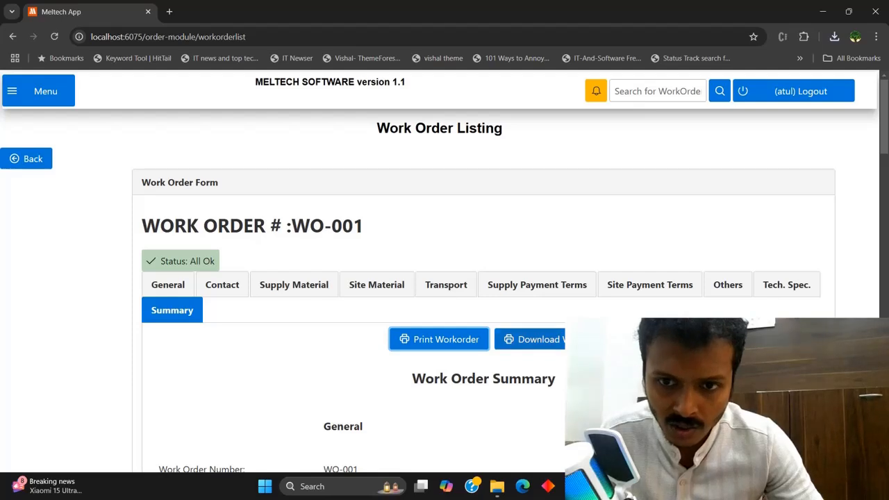
Download WO-001's details as an .xlsx, review column B's descriptions in Excel, then close it
click(582, 340)
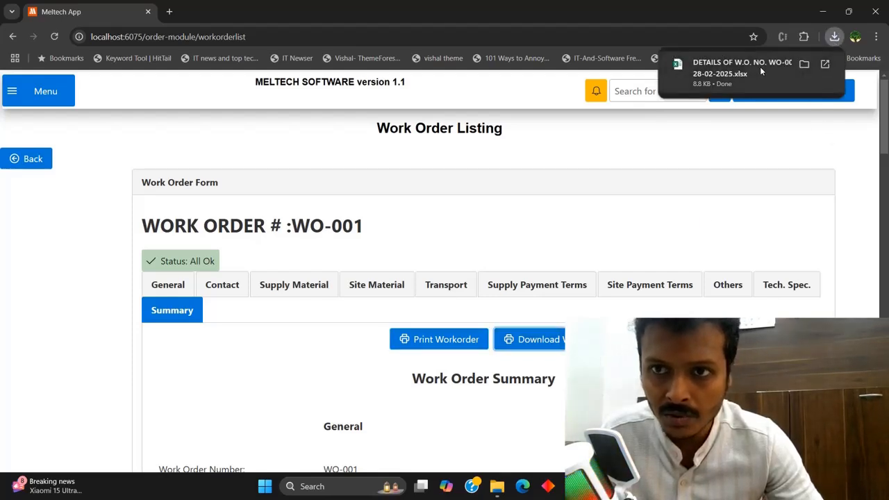
click(760, 67)
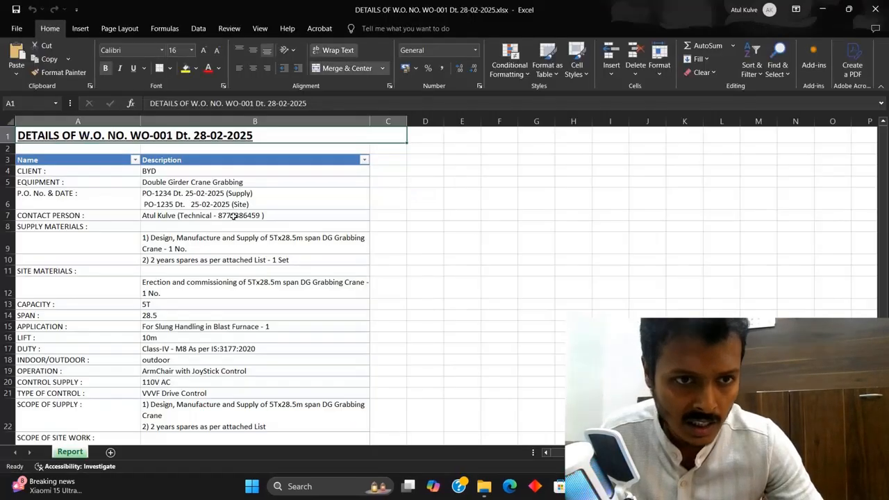
click(232, 216)
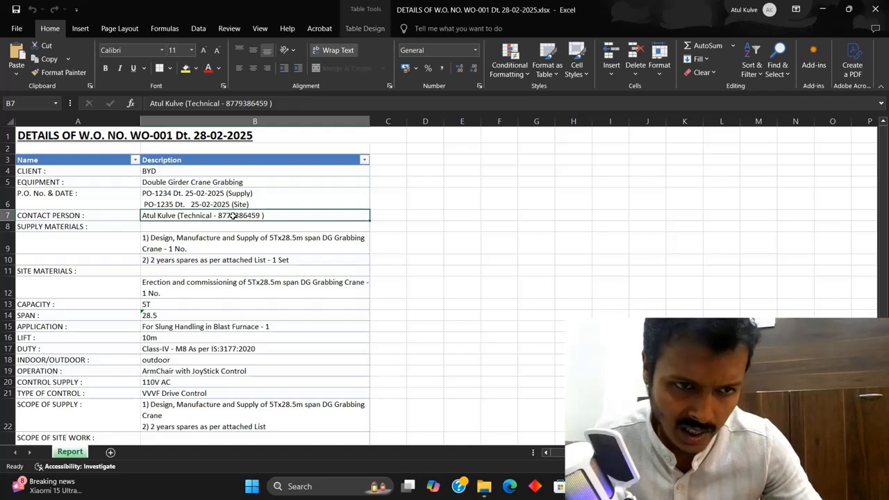
key(Down)
key(Down)
key(Down)
key(Down)
key(Down)
key(Down)
key(Down)
key(Down)
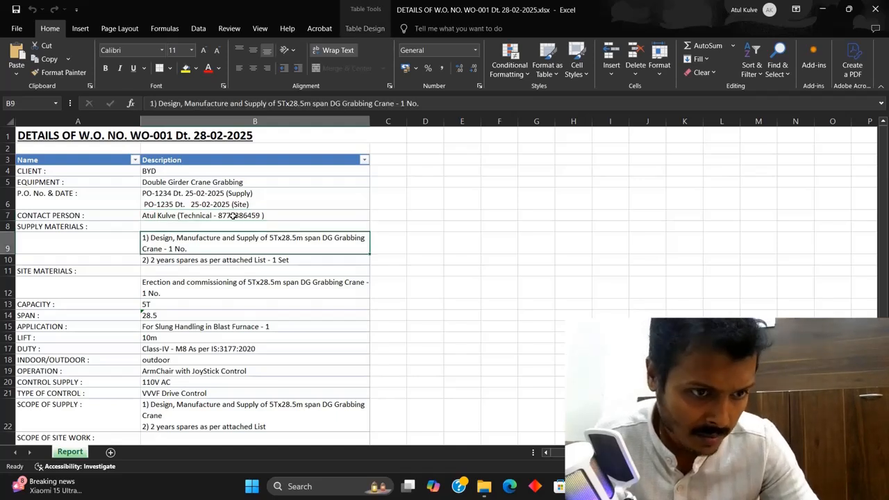
key(Down)
key(Down)
key(Down)
key(Down)
key(Down)
key(Down)
key(Down)
key(Down)
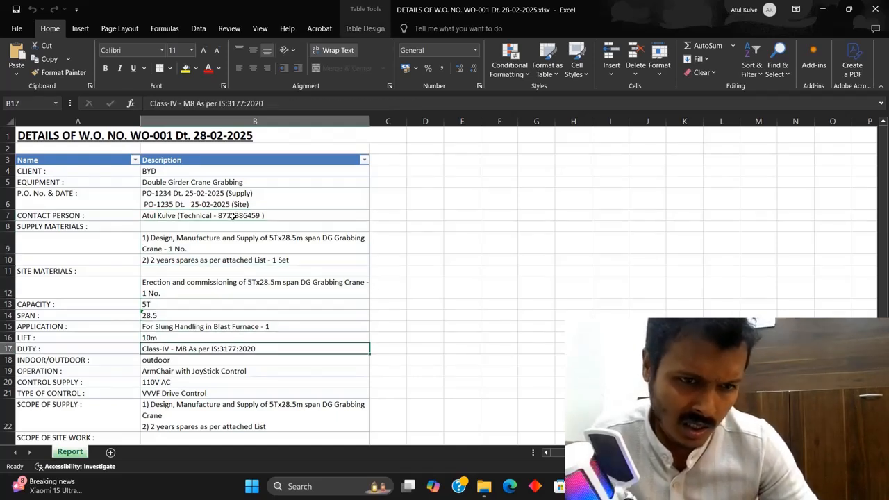
key(Down)
key(Down)
key(Down)
key(Down)
key(Down)
key(Down)
key(Down)
key(Down)
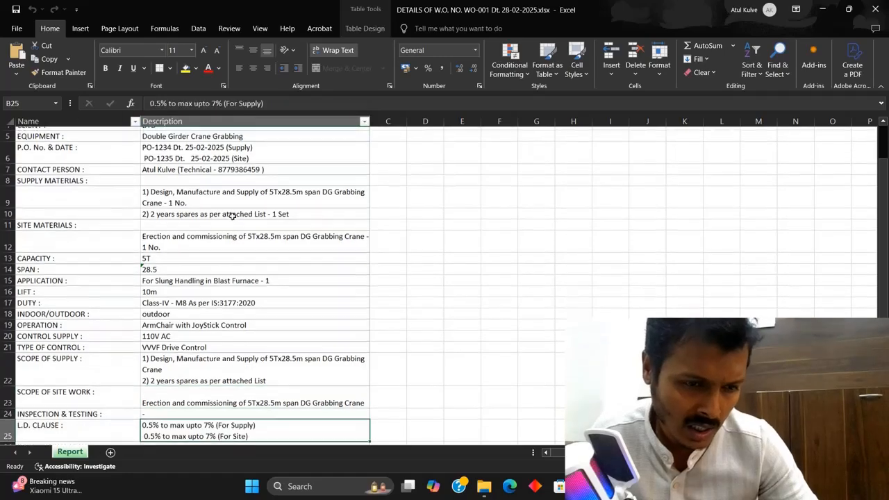
key(Down)
key(Down)
key(Down)
key(Down)
key(Down)
key(Down)
key(Down)
key(Down)
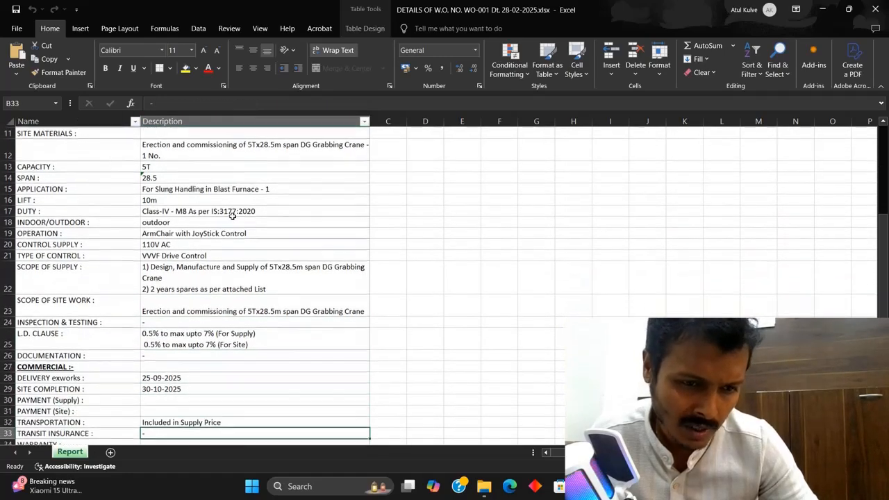
key(Up)
key(Up)
key(Up)
key(Up)
key(Up)
key(Up)
key(Up)
key(Up)
key(Up)
key(Up)
key(Up)
key(Up)
key(Up)
key(Up)
key(Up)
key(Up)
key(Up)
key(Up)
key(Up)
key(Up)
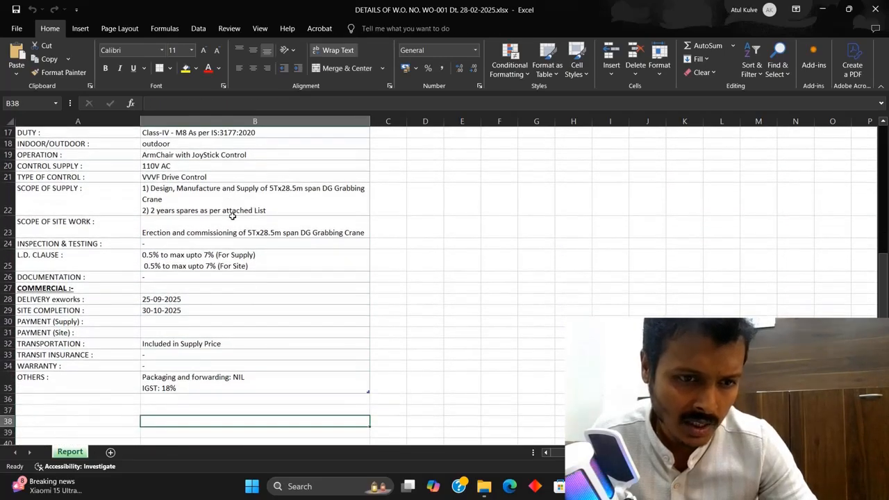
key(ctrl+Home)
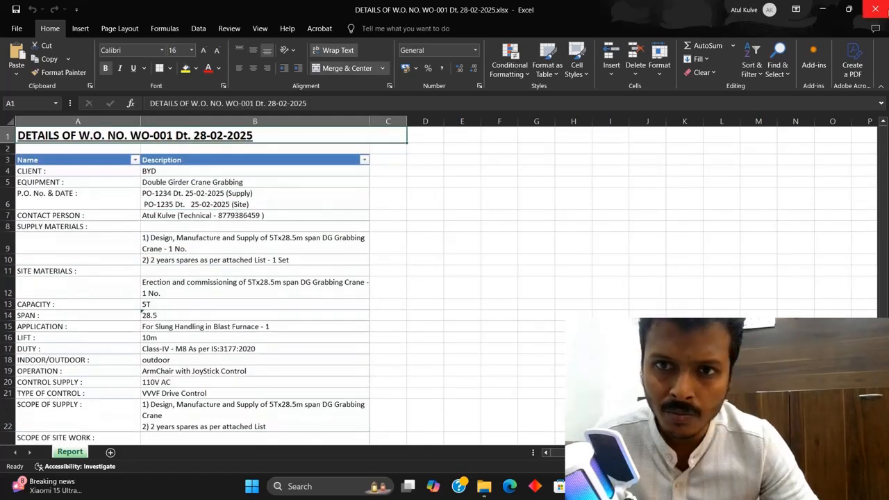
click(875, 9)
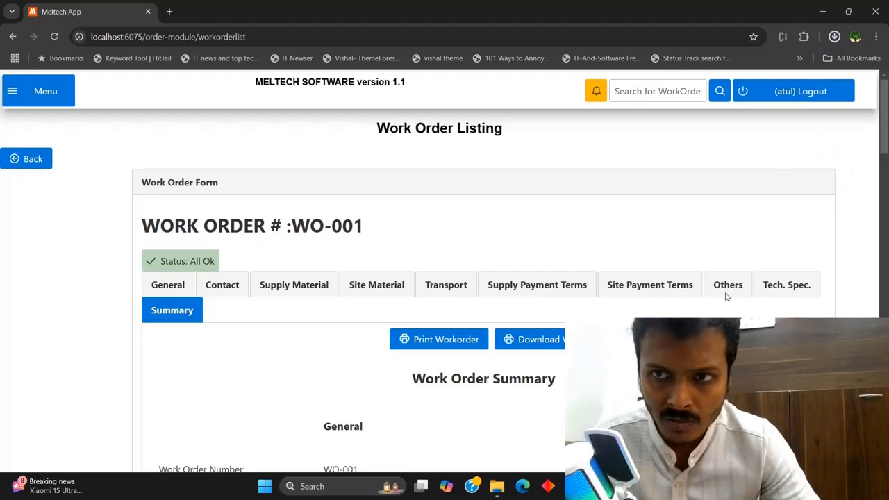
Open the downloaded WO-001 .docx from Chrome's downloads, scroll through it in Word, and close it
click(835, 37)
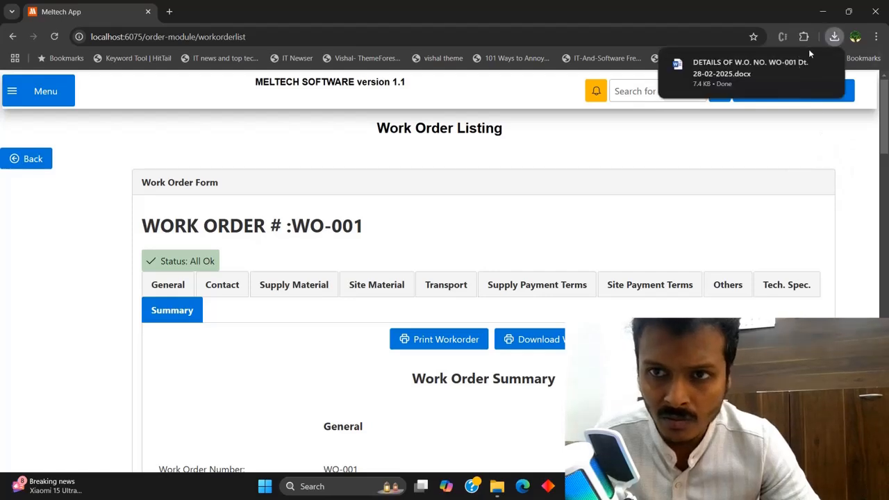
click(754, 69)
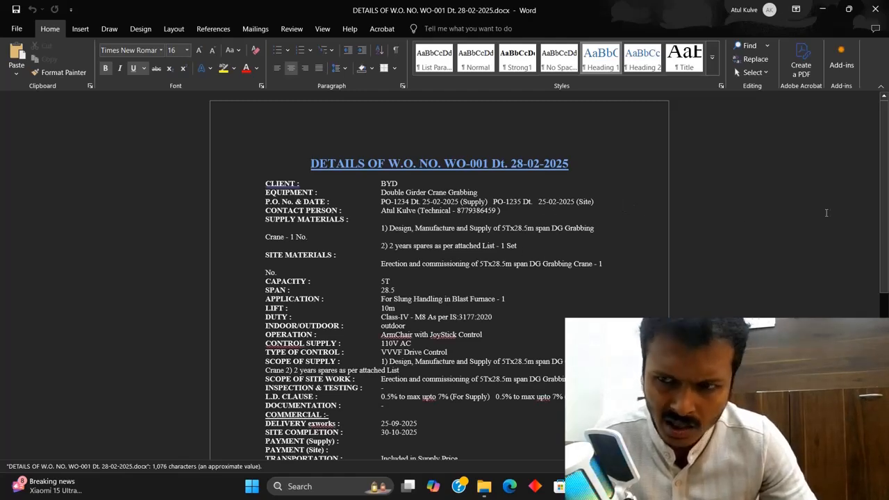
scroll(882, 309, down, 5)
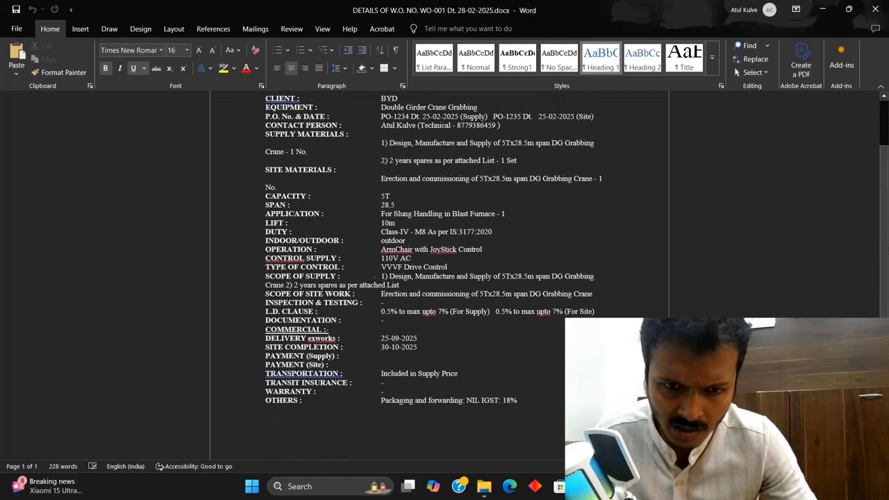
scroll(882, 308, down, 3)
scroll(882, 309, up, 7)
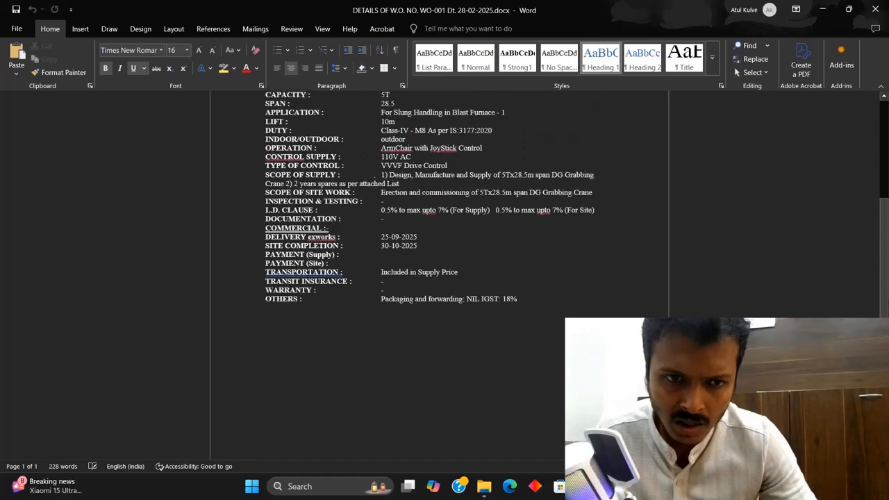
scroll(439, 275, up, 2)
scroll(439, 275, down, 2)
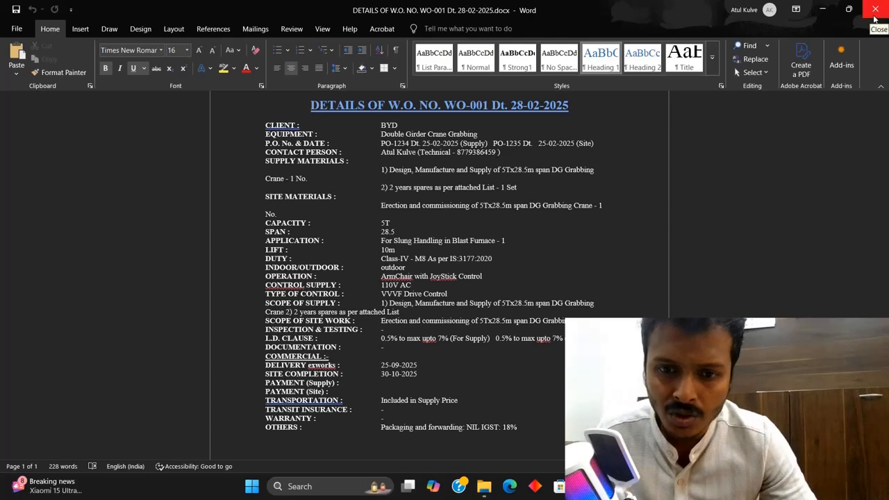
click(875, 18)
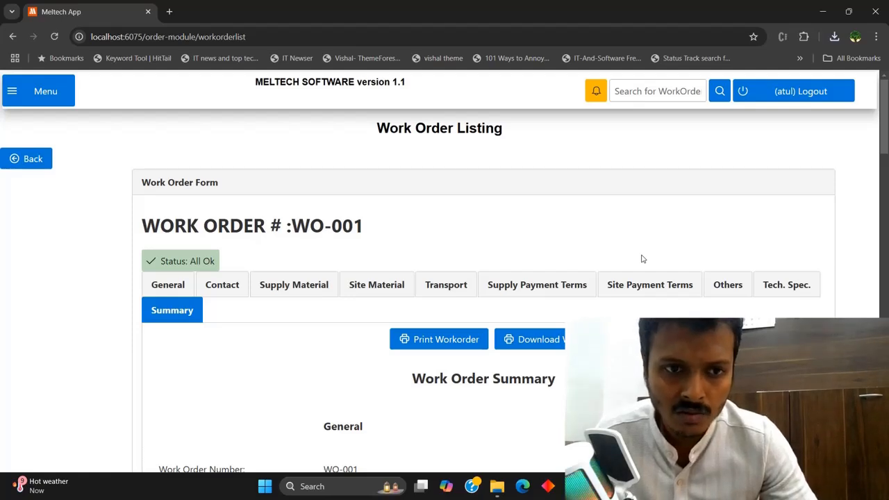
Return to WO-001's General tab and review its fields, showing type Supply and customer BYD
click(181, 287)
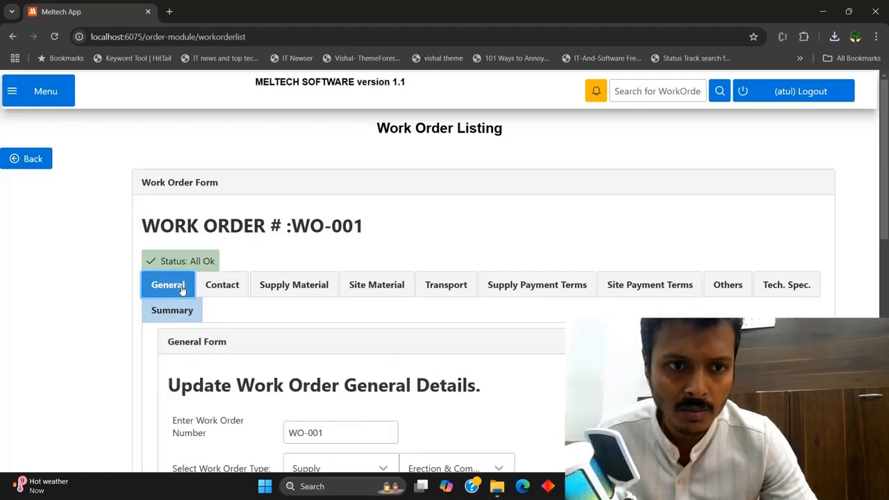
scroll(866, 220, down, 3)
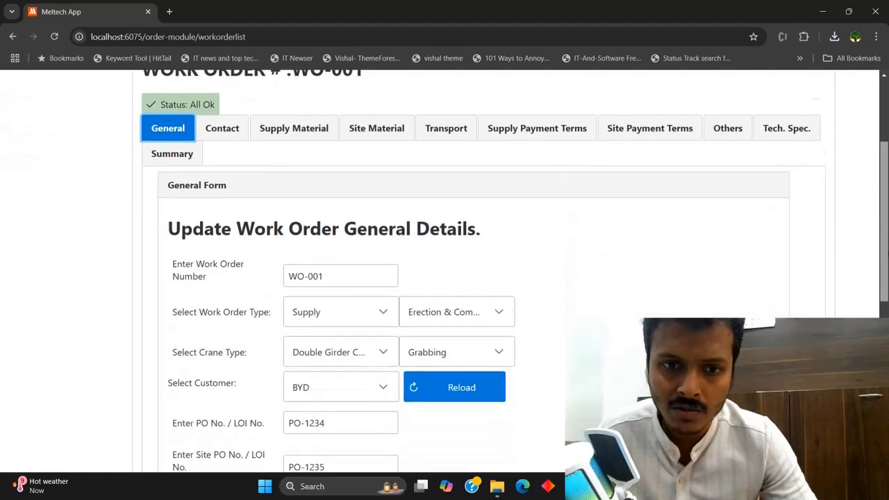
scroll(544, 272, up, 1)
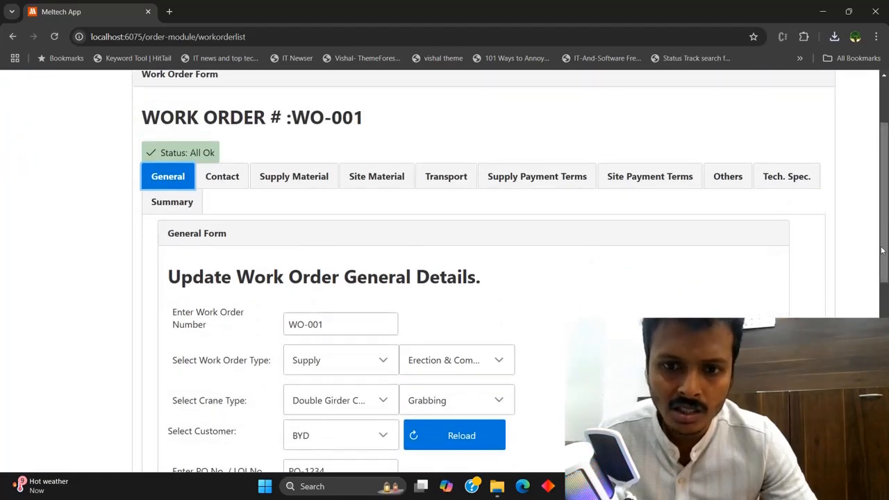
scroll(884, 201, up, 1)
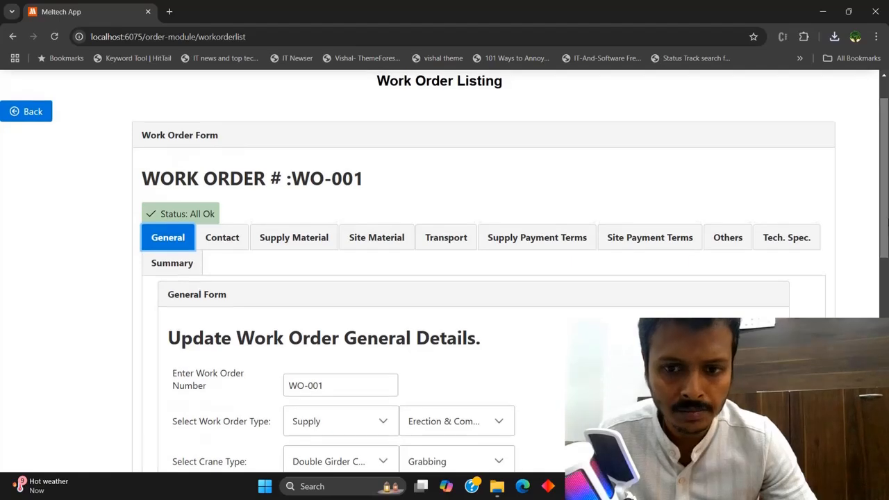